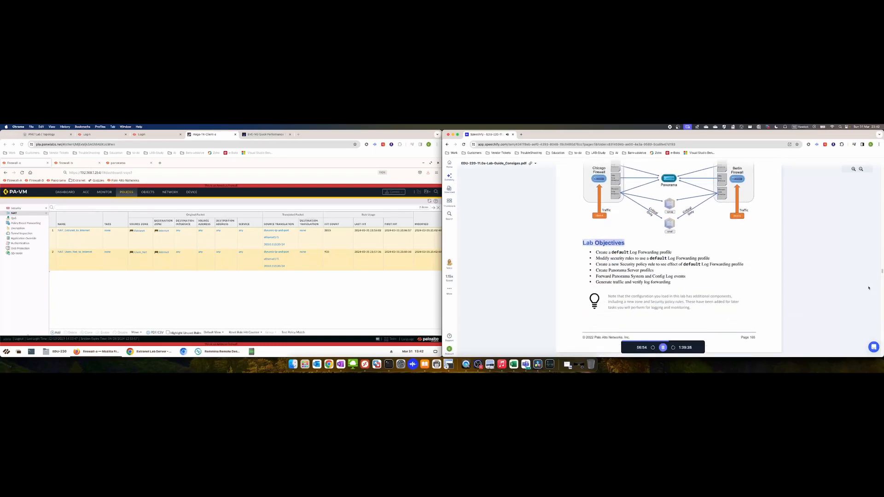
In the Panorama tab, dismiss Task Manager and go to Panorama > Setup > Operations
{"action": "left_click", "coordinate": [191, 192]}
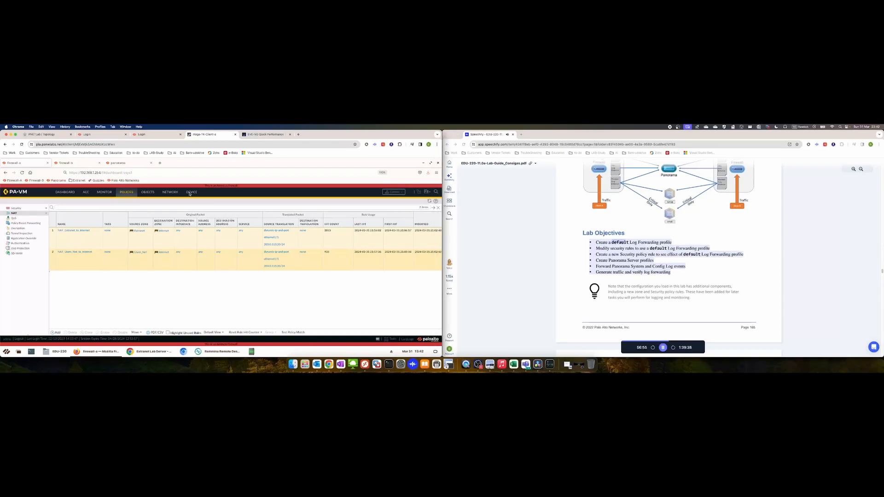
{"action": "left_click", "coordinate": [144, 163]}
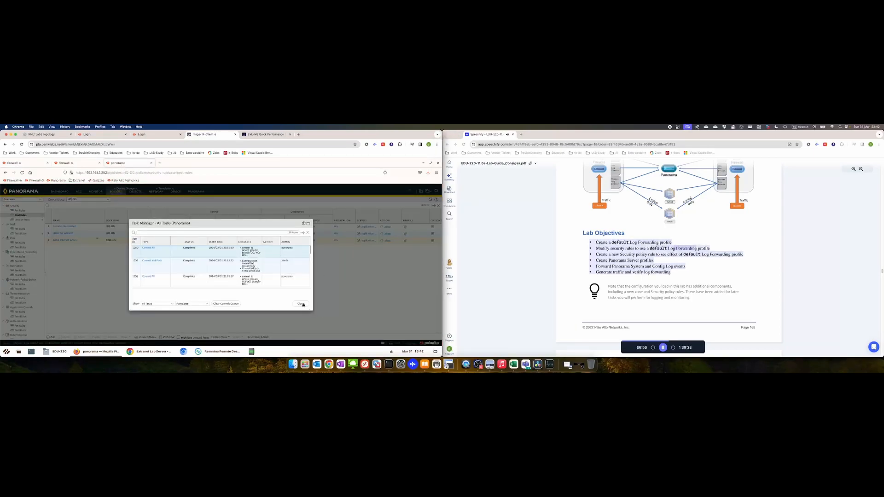
{"action": "left_click", "coordinate": [301, 304]}
{"action": "left_click", "coordinate": [196, 192]}
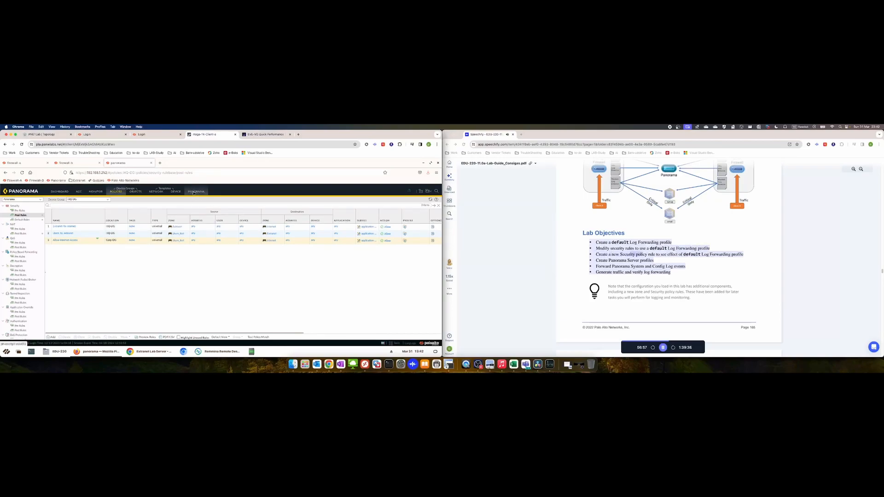
{"action": "left_click", "coordinate": [17, 206]}
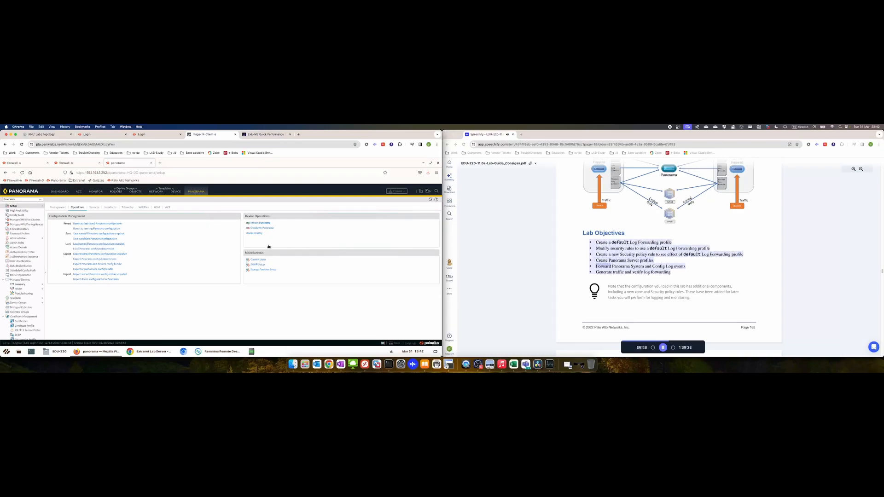
Load the EDU-220 lab start configuration snapshot as Panorama's candidate configuration
{"action": "left_click", "coordinate": [99, 243]}
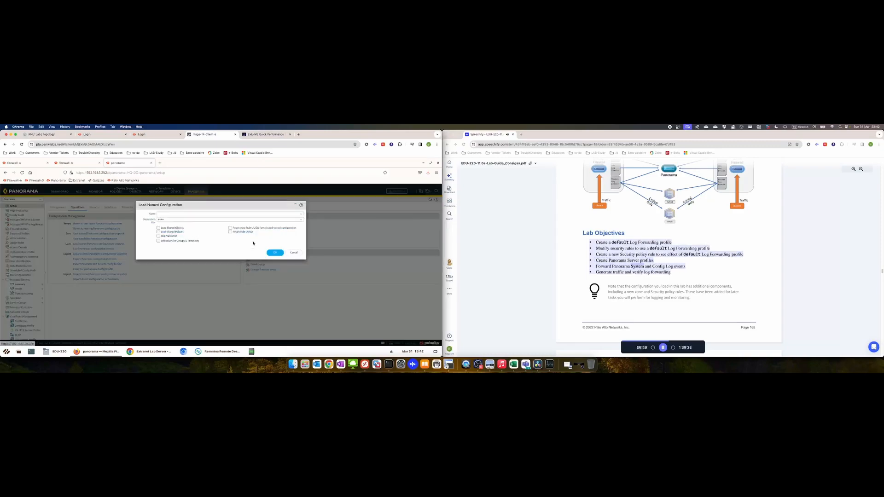
{"action": "left_click", "coordinate": [255, 214]}
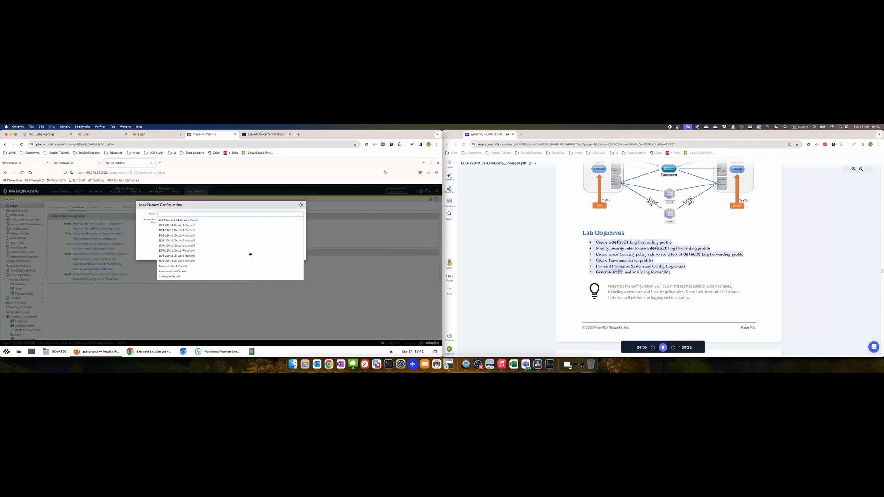
{"action": "left_click", "coordinate": [194, 241]}
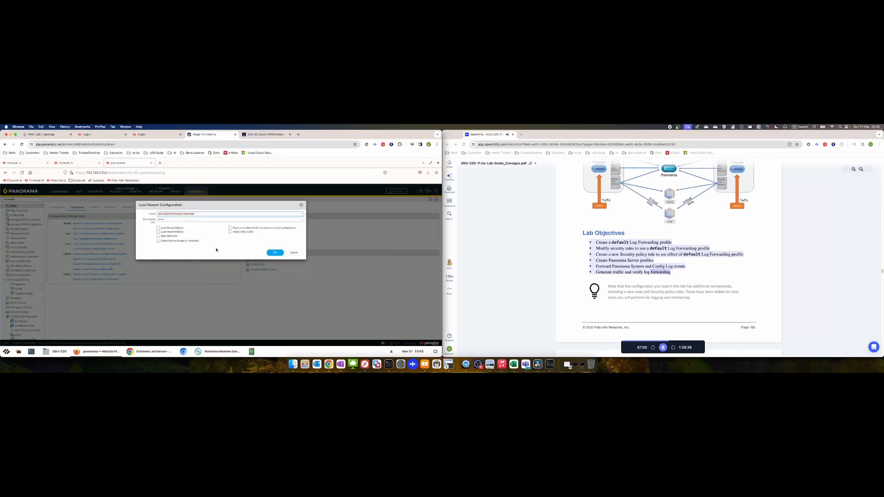
{"action": "left_click", "coordinate": [275, 252]}
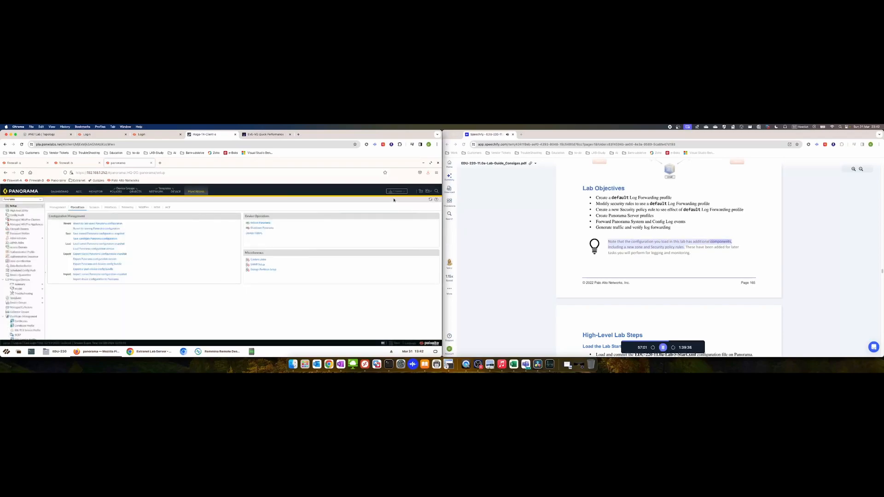
Commit the loaded configuration to Panorama only
{"action": "left_click", "coordinate": [403, 192]}
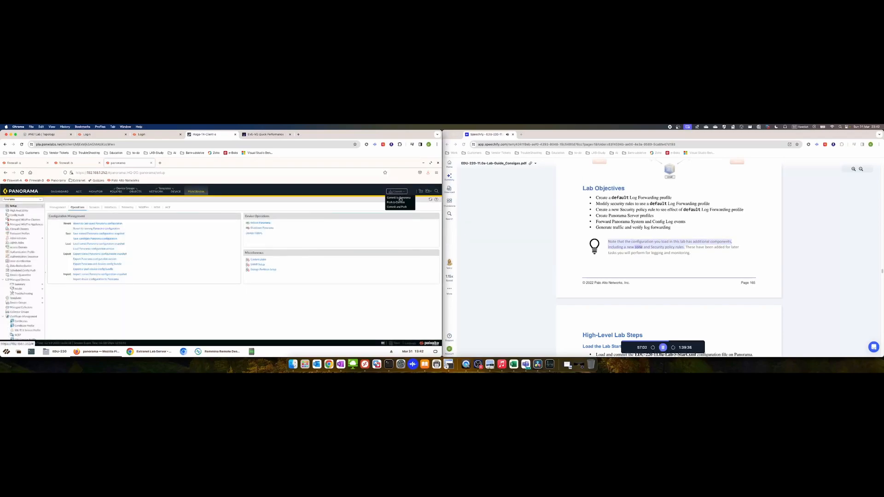
{"action": "left_click", "coordinate": [396, 208]}
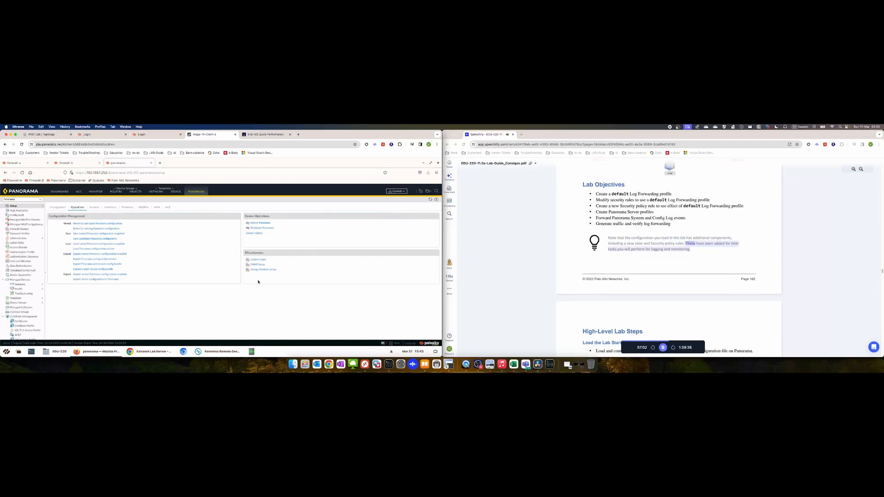
{"action": "left_click", "coordinate": [288, 321]}
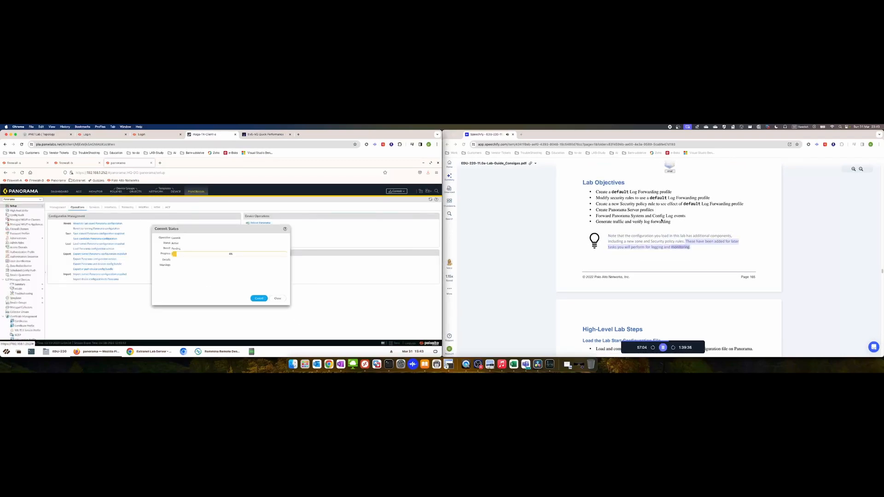
Read the guide's Detailed Lab Steps while the commit runs, then close the finished Commit Status
{"action": "scroll", "coordinate": [672, 292], "scroll_direction": "down", "scroll_amount": 15}
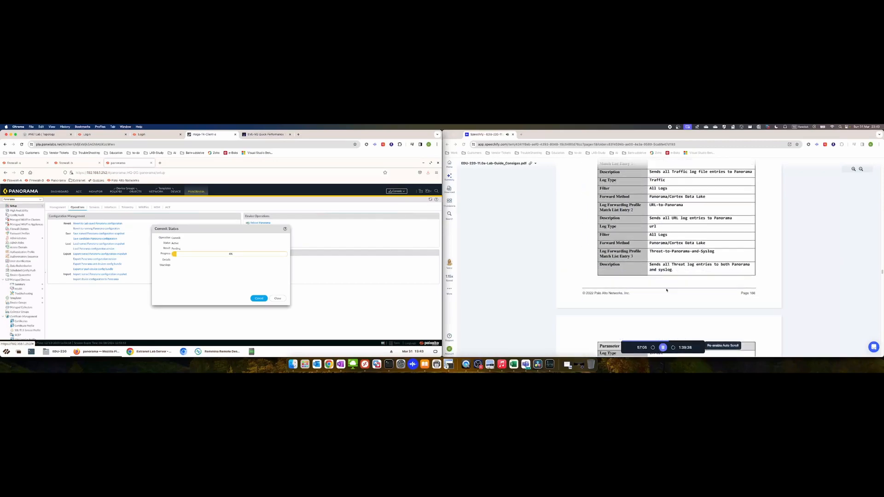
{"action": "left_click", "coordinate": [663, 348]}
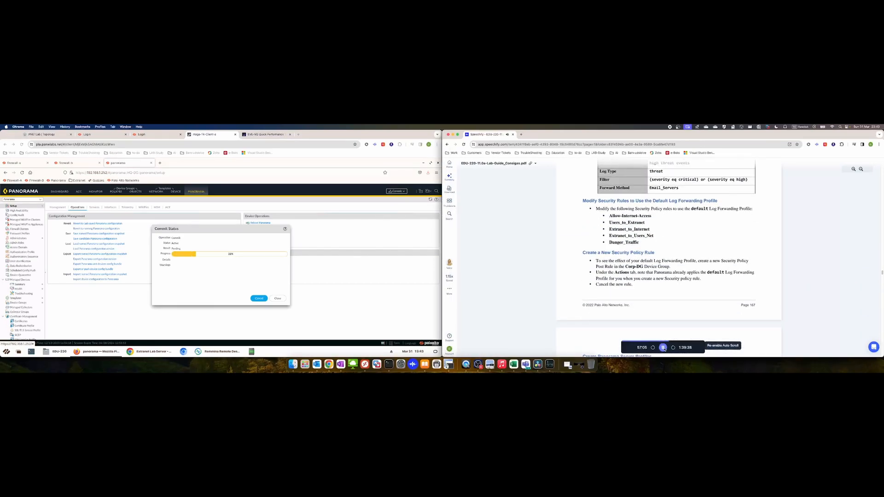
{"action": "scroll", "coordinate": [637, 299], "scroll_direction": "down", "scroll_amount": 20}
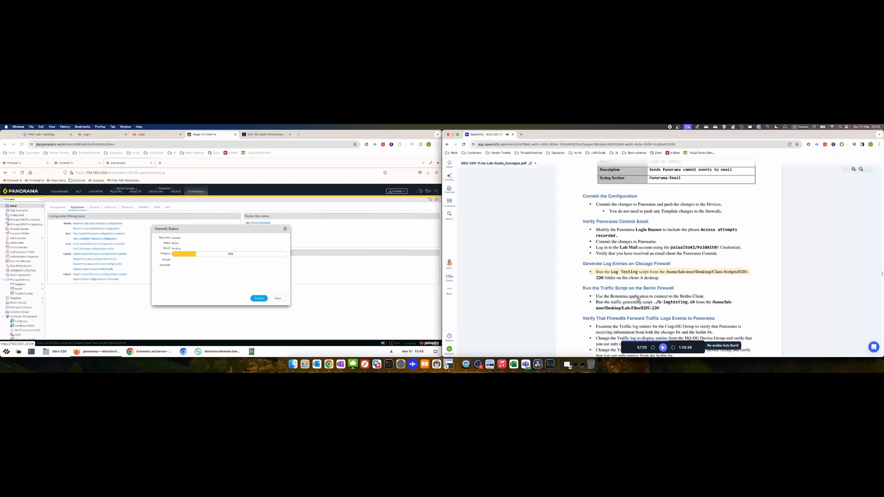
{"action": "scroll", "coordinate": [637, 299], "scroll_direction": "down", "scroll_amount": 15}
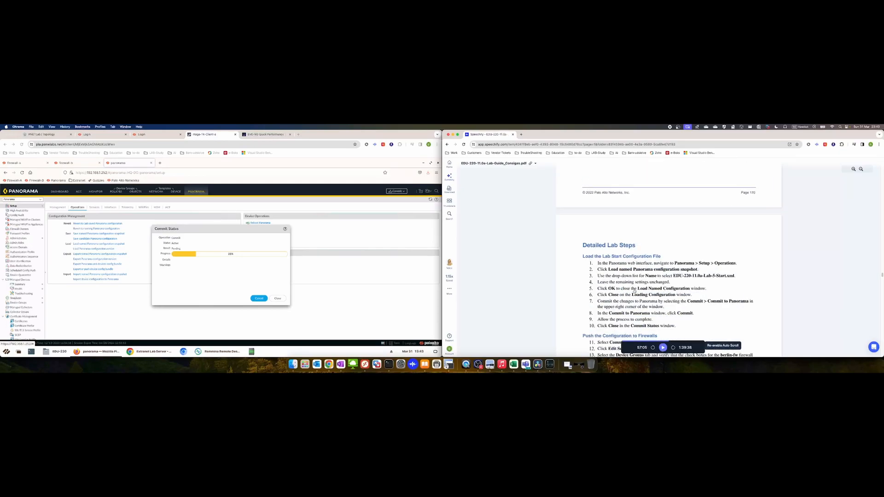
{"action": "left_click", "coordinate": [597, 248]}
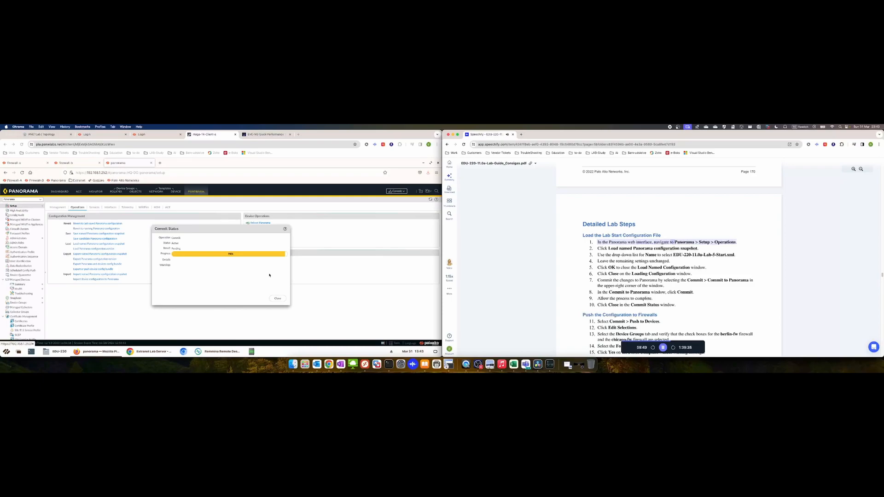
{"action": "left_click", "coordinate": [278, 298]}
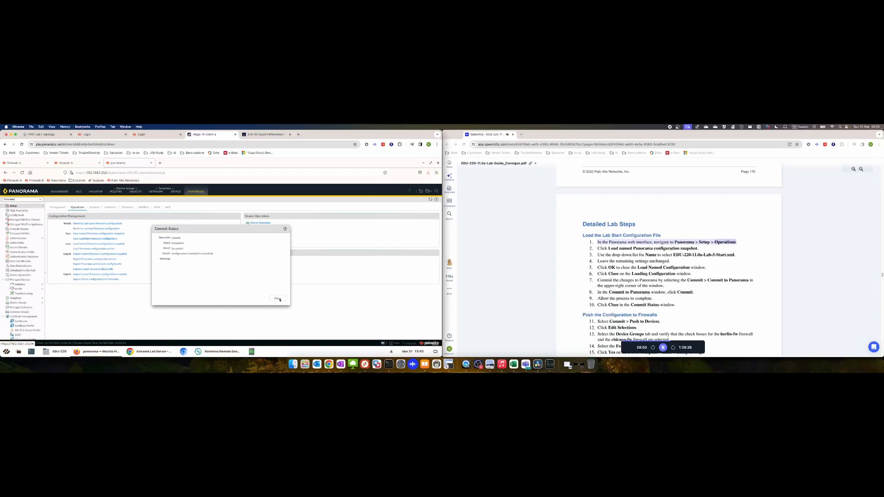
{"action": "left_click", "coordinate": [278, 299]}
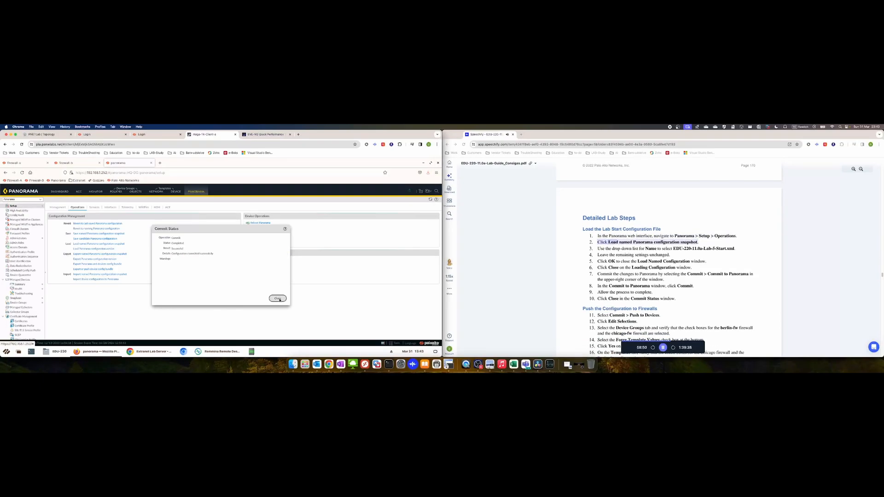
{"action": "left_click", "coordinate": [409, 191]}
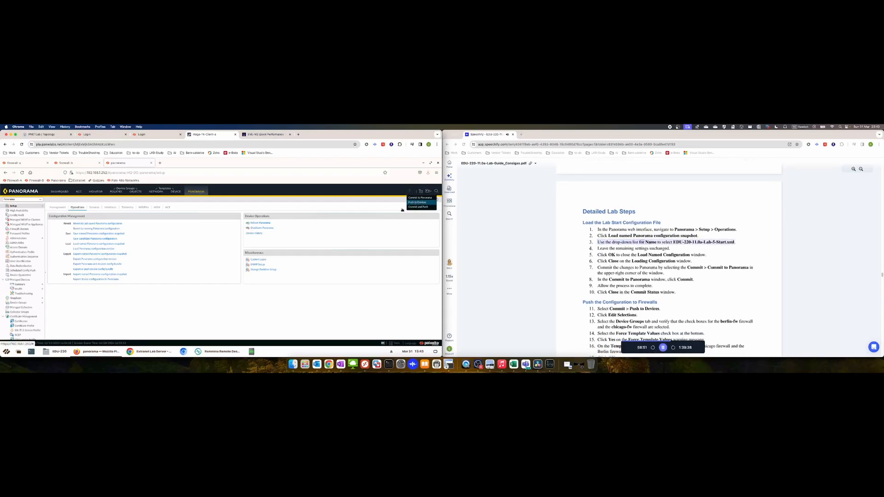
Start a Push to Devices and review its device and template selections
{"action": "left_click", "coordinate": [417, 202]}
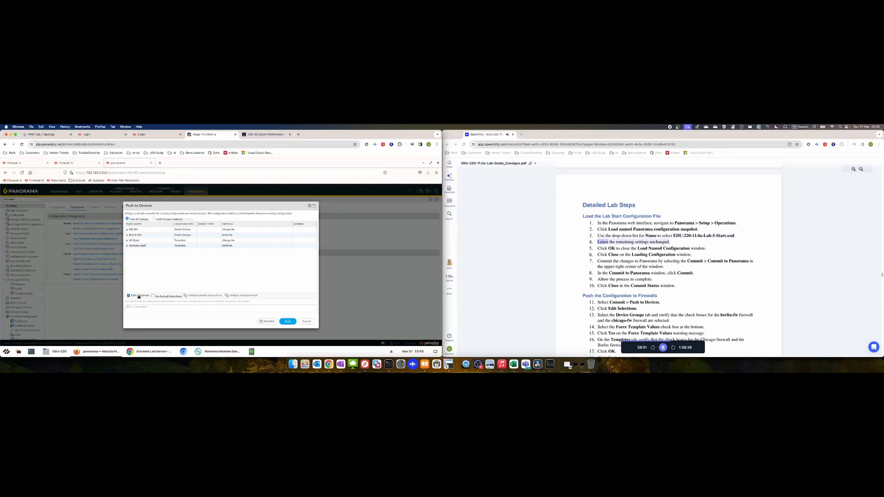
{"action": "left_click", "coordinate": [139, 296]}
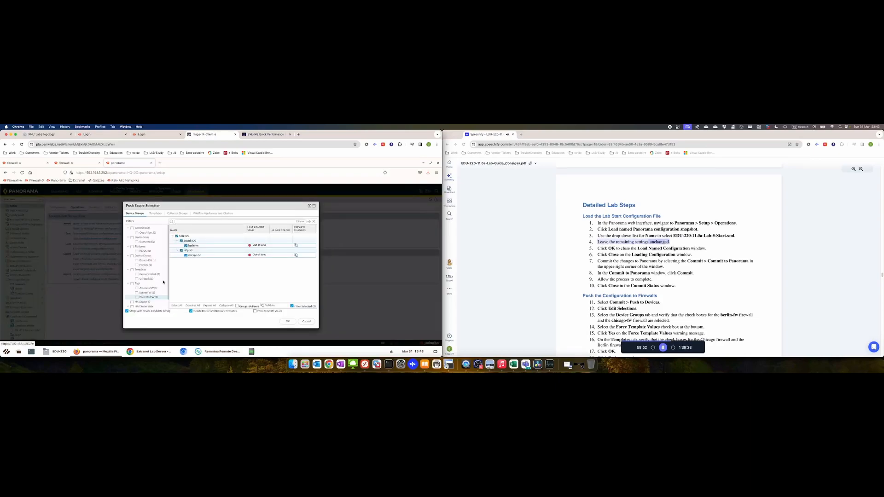
{"action": "left_click", "coordinate": [156, 213]}
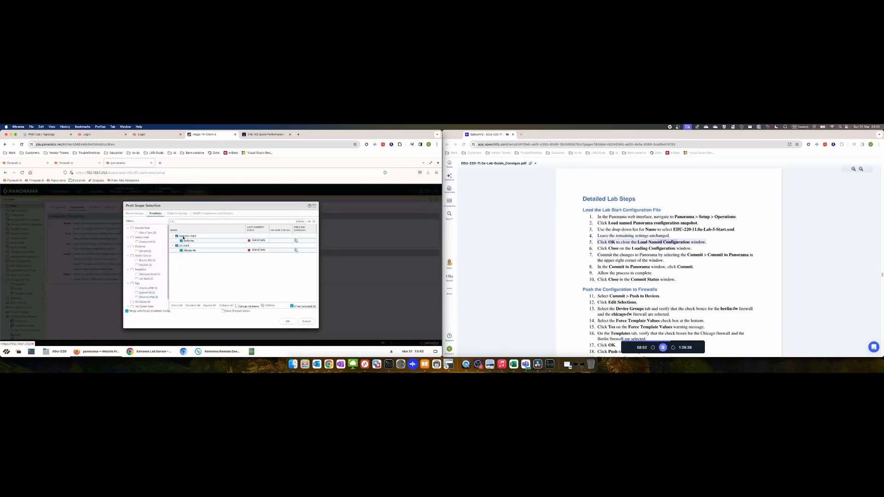
{"action": "left_click", "coordinate": [288, 321]}
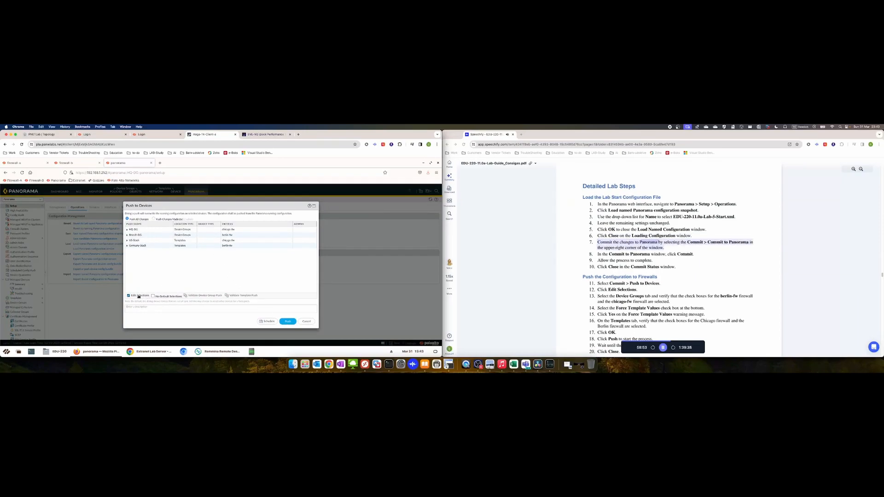
Enable Force Template Values, accept the warning, and push to berlin-fw and chicago-fw
{"action": "left_click", "coordinate": [138, 296]}
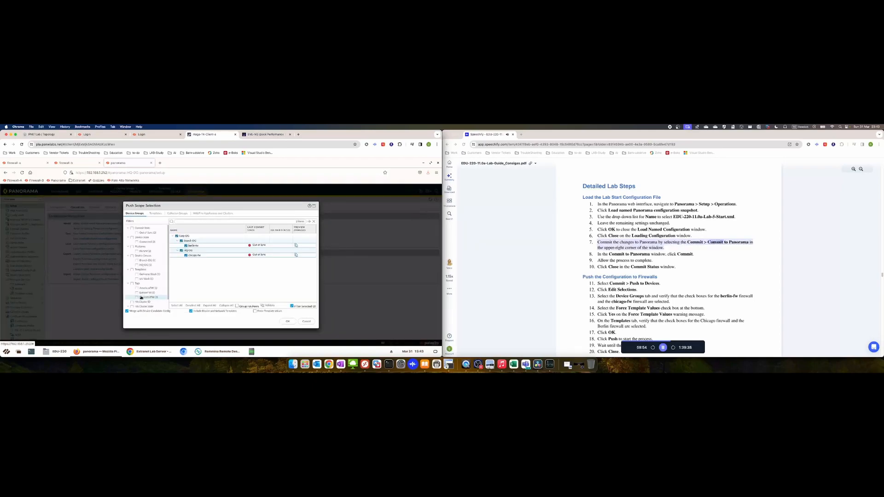
{"action": "left_click", "coordinate": [256, 312]}
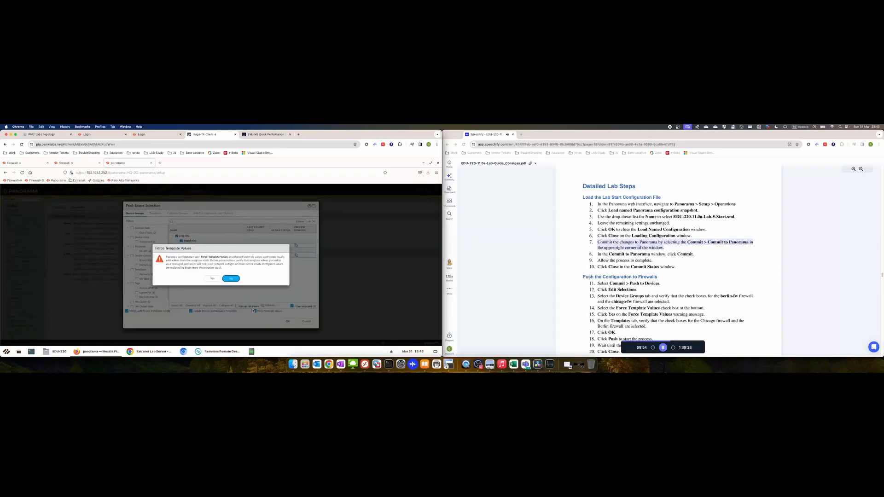
{"action": "left_click", "coordinate": [212, 279]}
{"action": "left_click", "coordinate": [155, 214]}
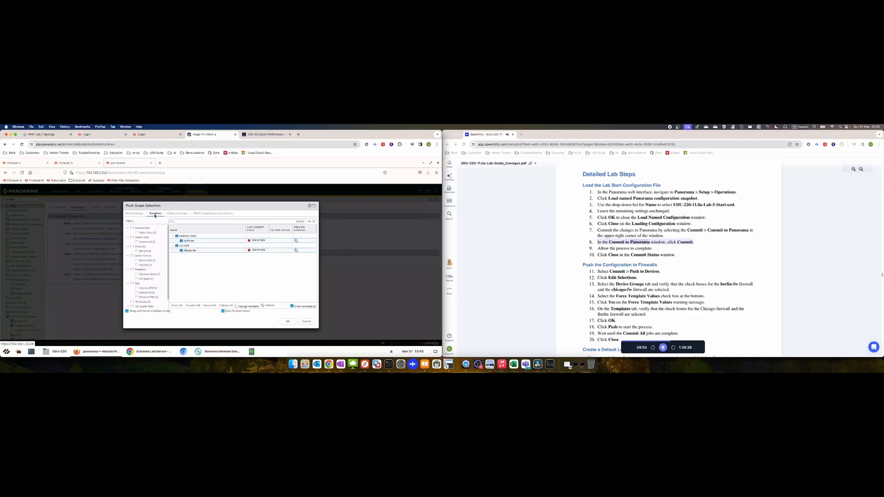
{"action": "left_click", "coordinate": [288, 321]}
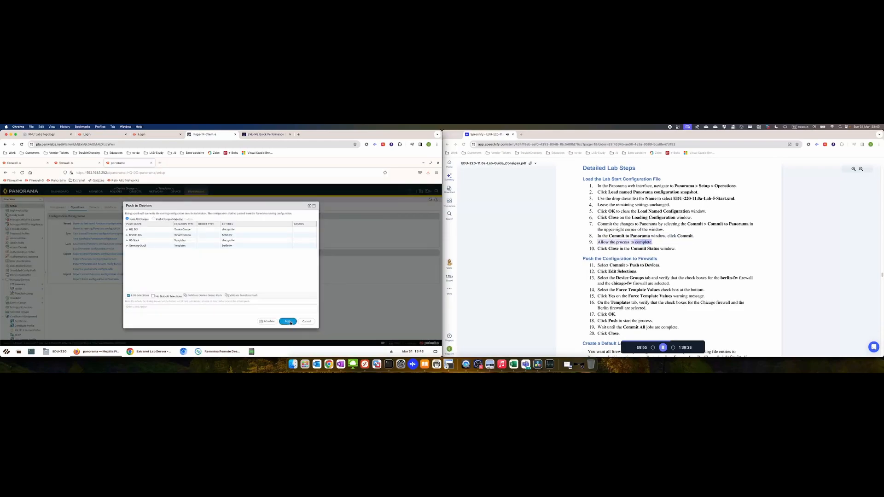
{"action": "left_click", "coordinate": [288, 321]}
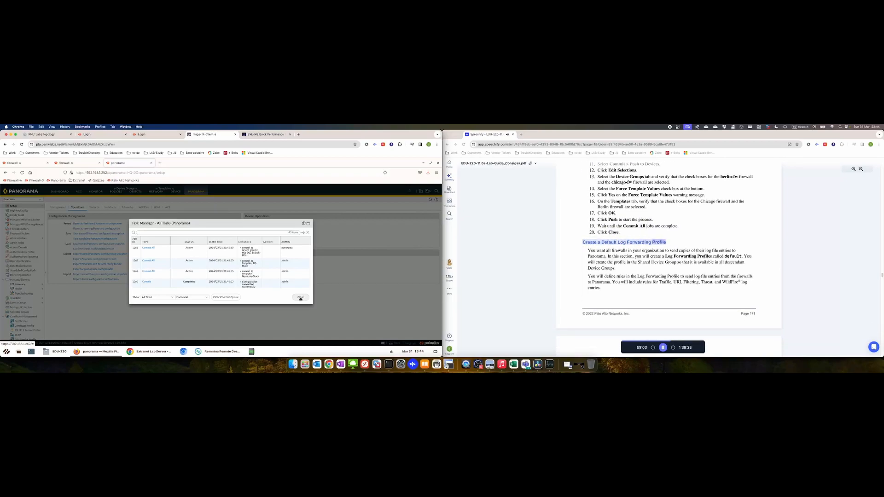
Close Task Manager once the Commit All push jobs have completed
{"action": "left_click", "coordinate": [300, 298]}
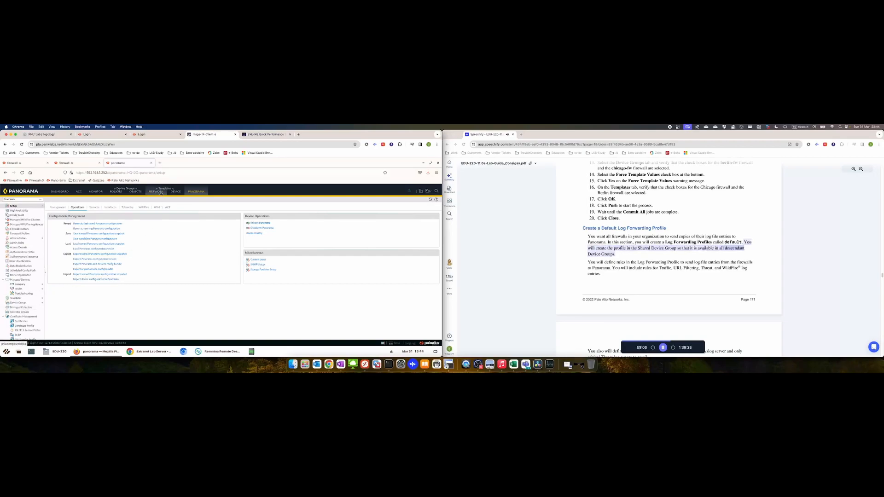
Go to the Objects tab and switch the device group to Corp-DG
{"action": "left_click", "coordinate": [132, 192]}
{"action": "left_click", "coordinate": [108, 199]}
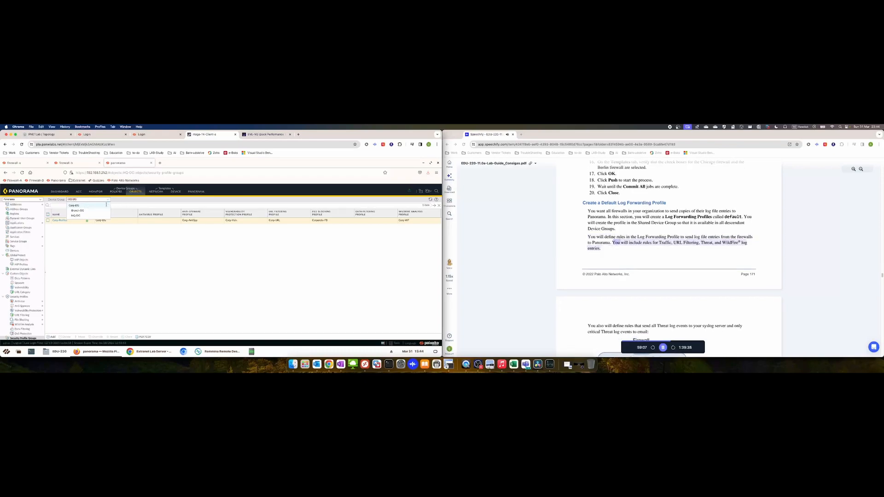
{"action": "left_click", "coordinate": [90, 205]}
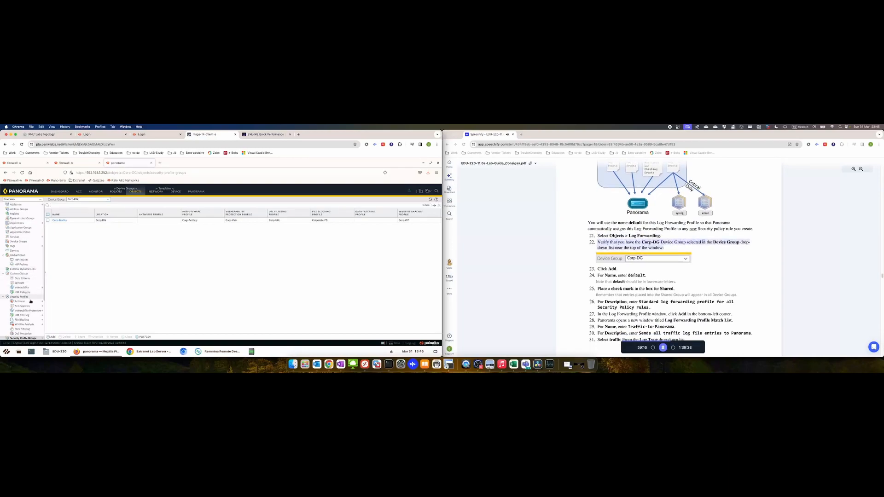
Pause the guide's read-aloud, then select Log Forwarding in the Objects tree
{"action": "scroll", "coordinate": [31, 294], "scroll_direction": "down", "scroll_amount": 3}
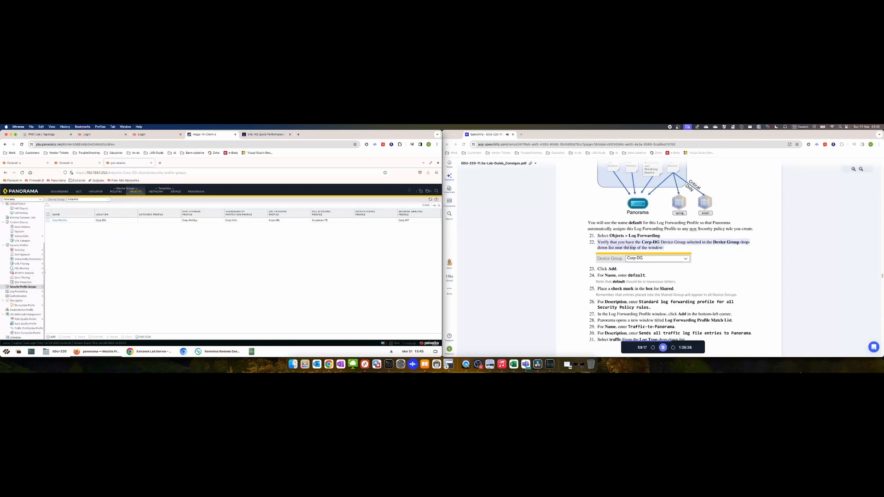
{"action": "left_click", "coordinate": [663, 349]}
{"action": "left_click", "coordinate": [663, 349]}
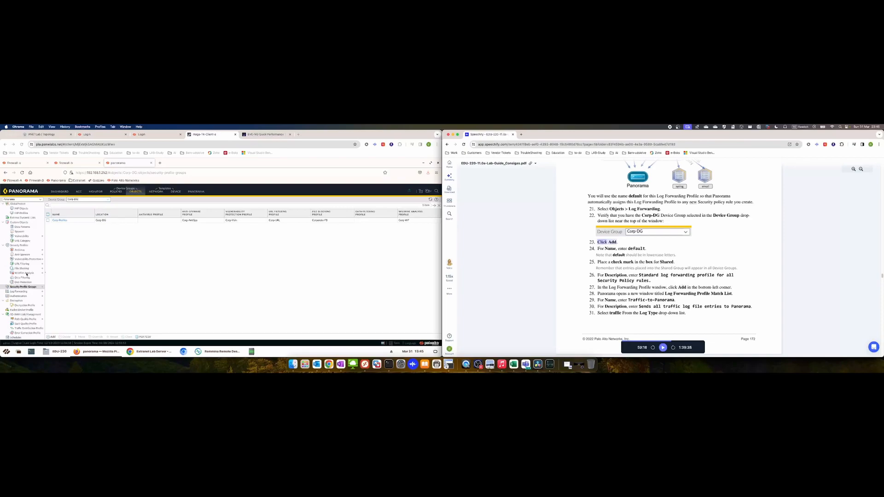
{"action": "left_click", "coordinate": [100, 256]}
{"action": "scroll", "coordinate": [37, 257], "scroll_direction": "up", "scroll_amount": 2}
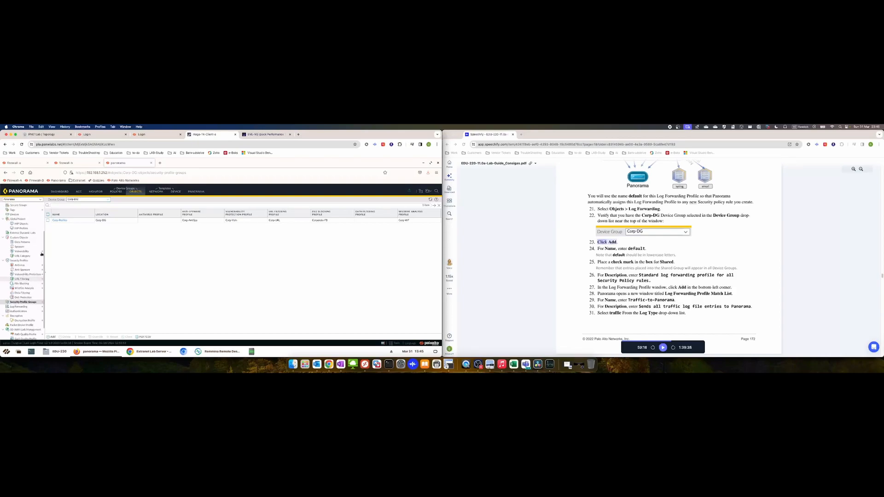
{"action": "scroll", "coordinate": [39, 254], "scroll_direction": "up", "scroll_amount": 3}
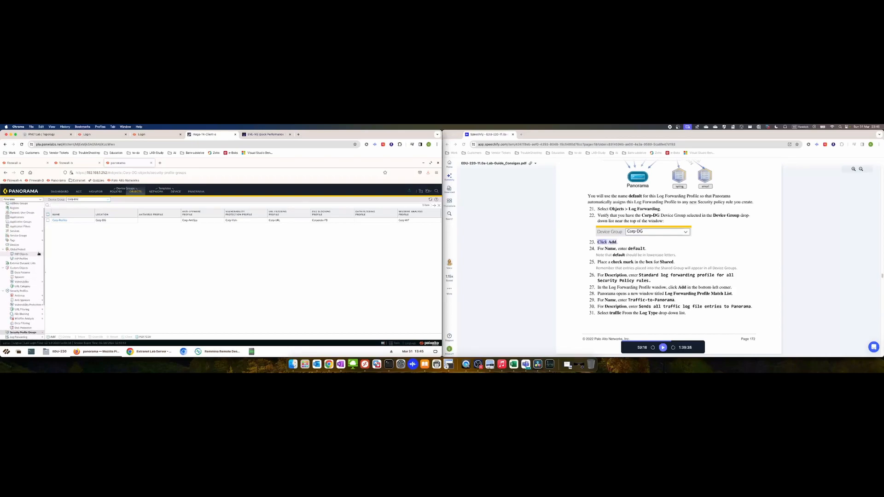
{"action": "scroll", "coordinate": [39, 254], "scroll_direction": "up", "scroll_amount": 1}
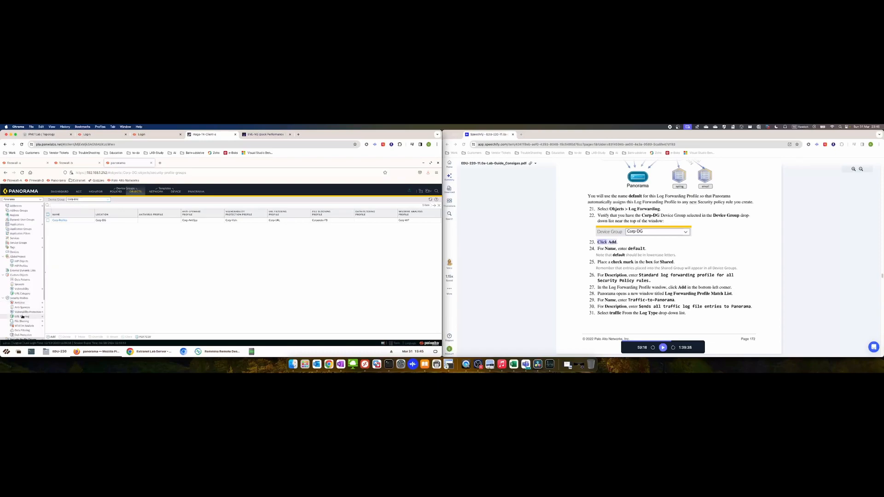
{"action": "scroll", "coordinate": [23, 317], "scroll_direction": "down", "scroll_amount": 3}
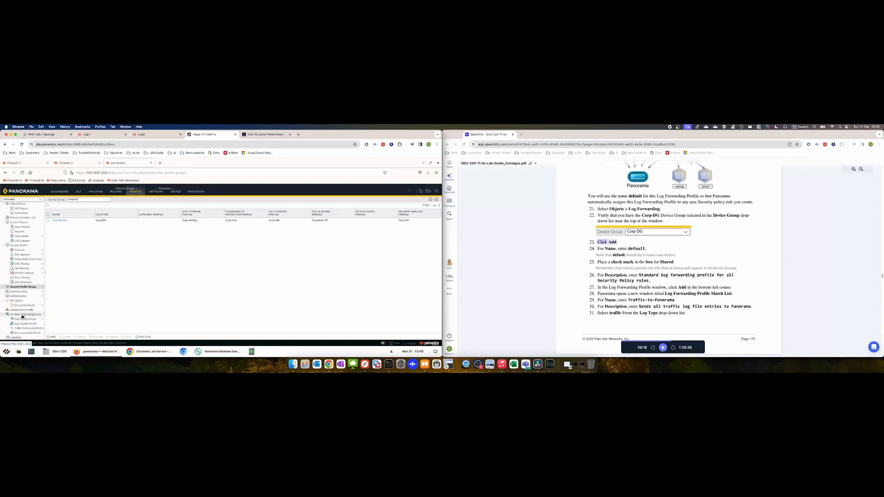
{"action": "left_click", "coordinate": [19, 291]}
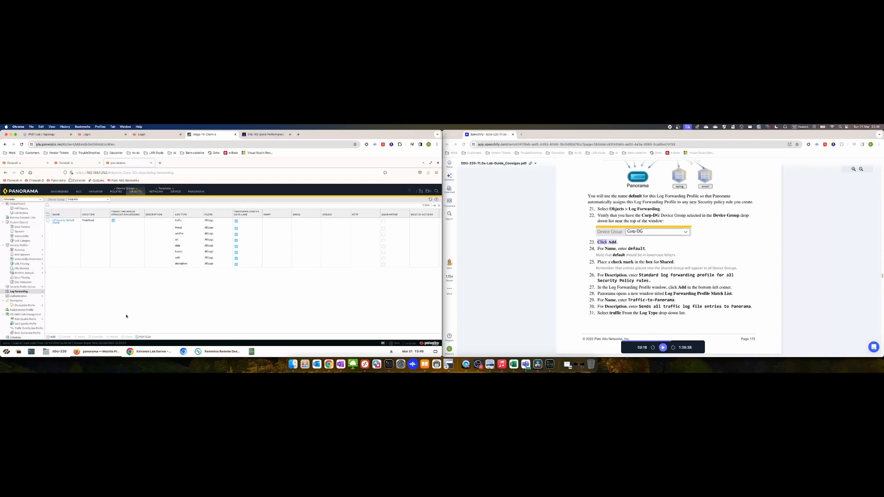
Add a Shared profile named default, described 'Standard log forwarding profile for all Security policy rules.'
{"action": "left_click", "coordinate": [52, 338]}
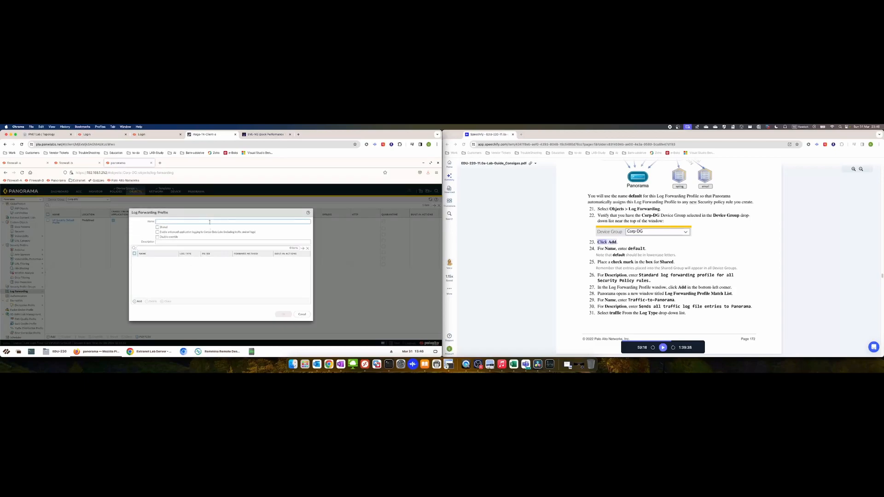
{"action": "type", "text": "d"}
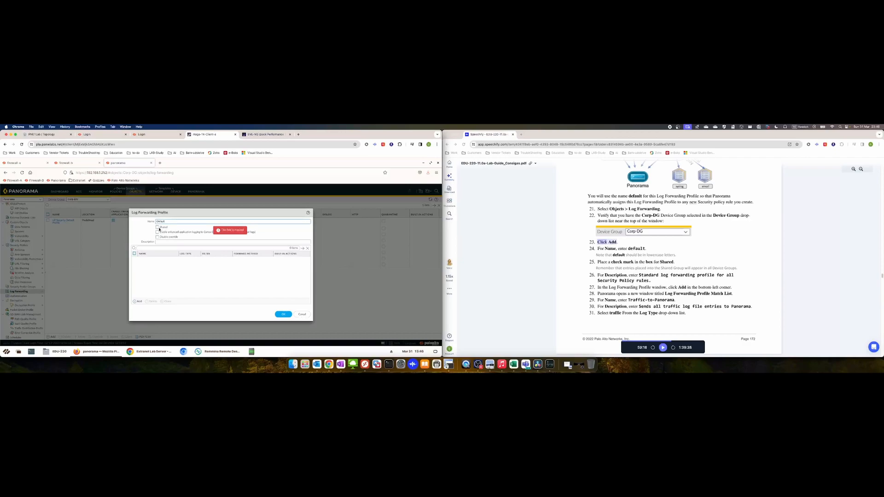
{"action": "left_click", "coordinate": [158, 227]}
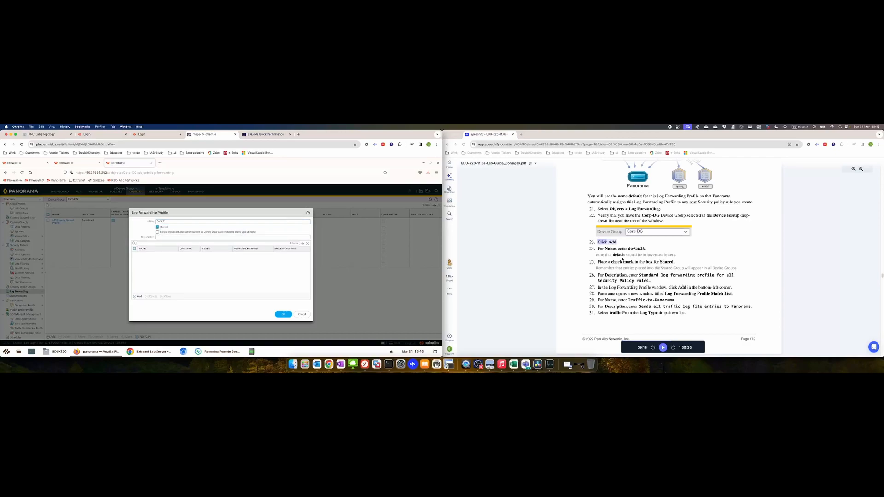
{"action": "left_click", "coordinate": [664, 350]}
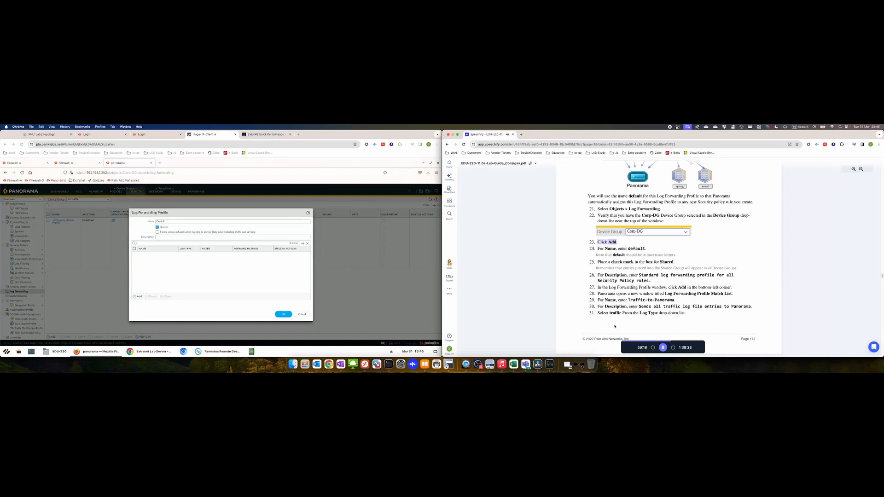
{"action": "left_click", "coordinate": [174, 237]}
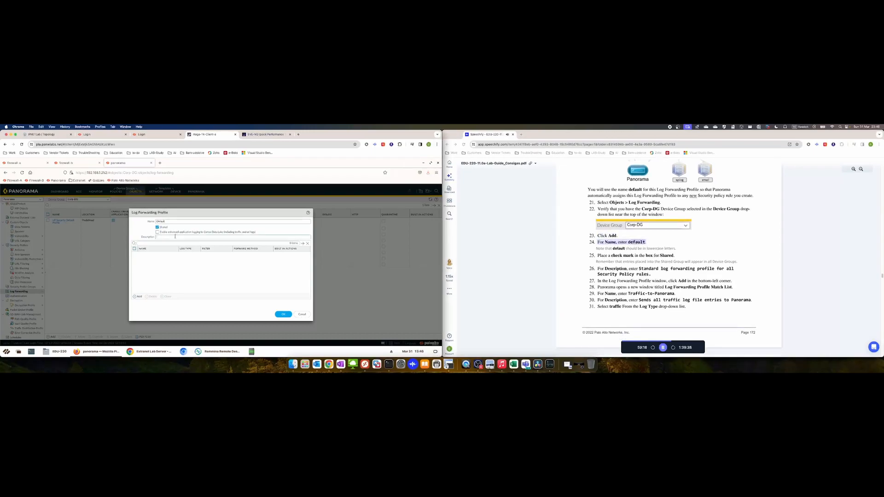
{"action": "type", "text": "Standard log"}
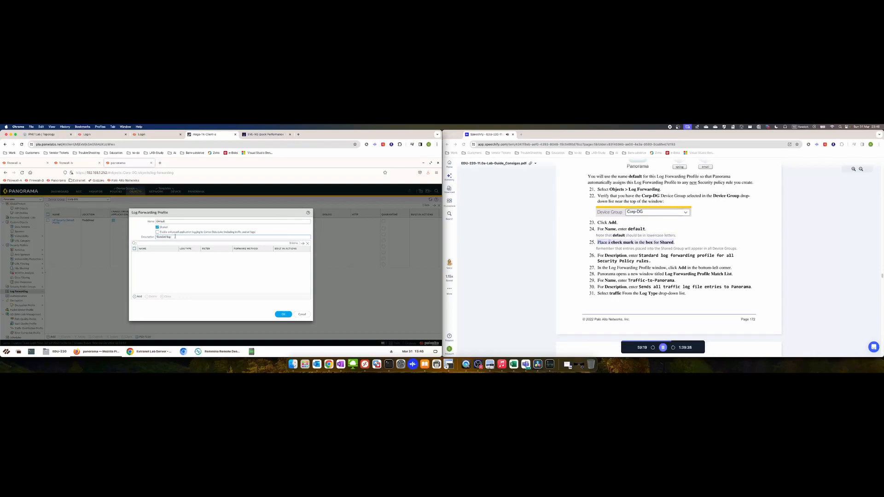
{"action": "type", "text": " forwarding profile"}
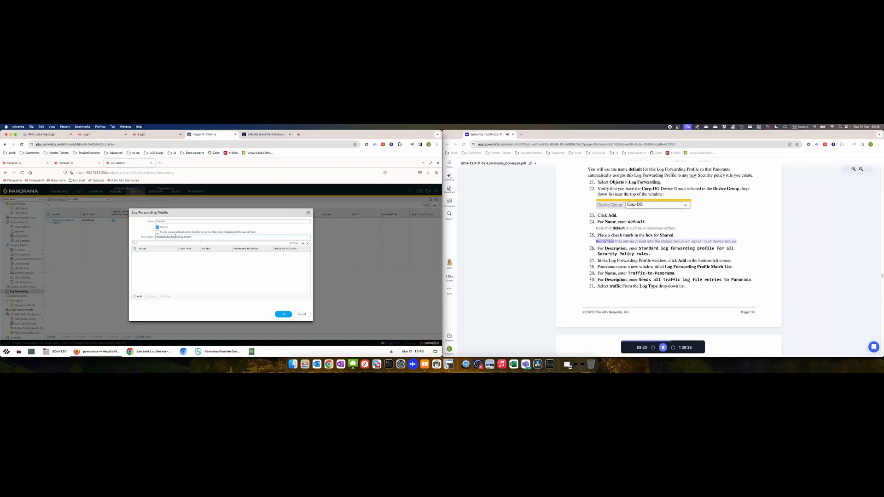
{"action": "type", "text": " for all Security policy rules"}
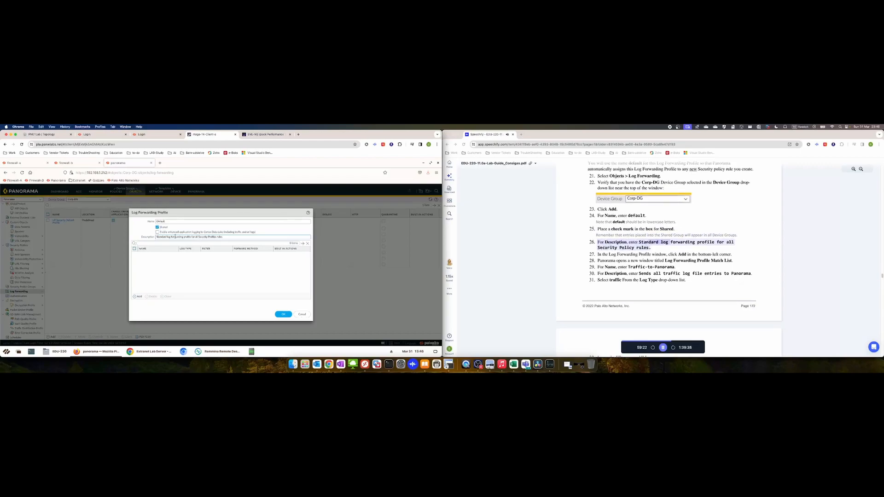
Add a Traffic-to-Panorama entry: traffic logs, All Logs filter, forwarded to Panorama/Cortex Data Lake
{"action": "left_click", "coordinate": [138, 297]}
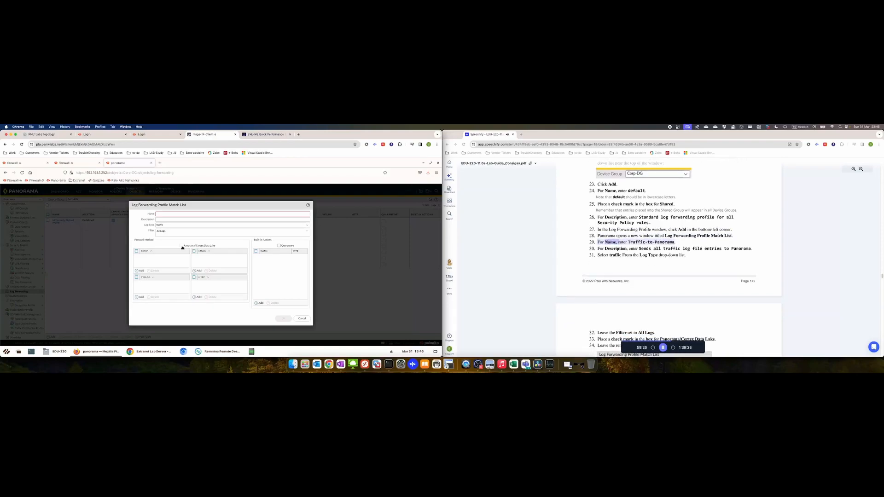
{"action": "left_click", "coordinate": [663, 348]}
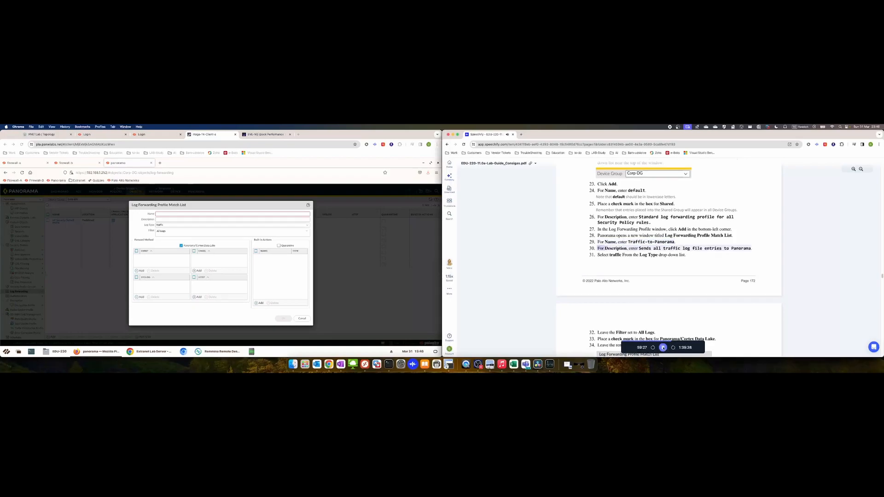
{"action": "left_click", "coordinate": [215, 215]}
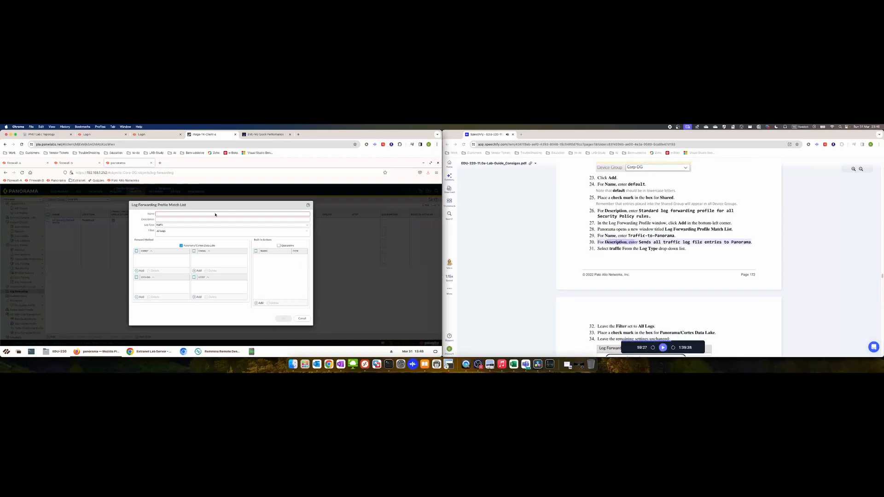
{"action": "type", "text": "Traffic-to-Panorama"}
{"action": "left_click", "coordinate": [214, 218]}
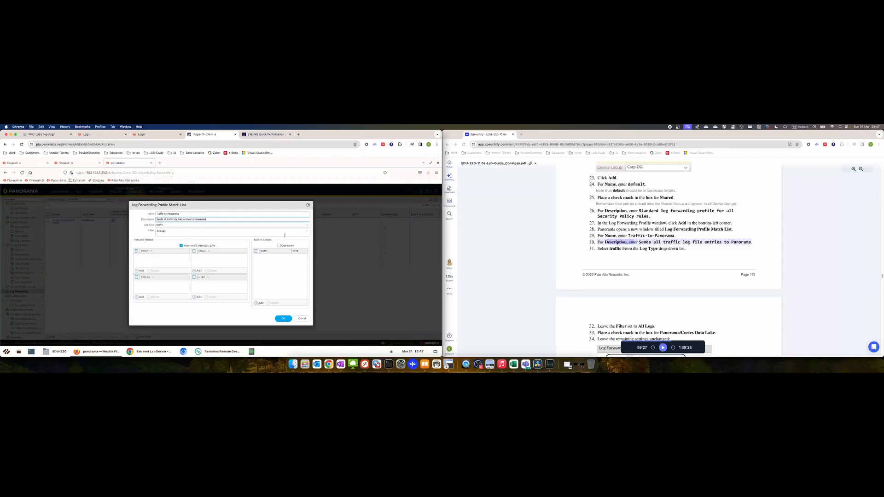
{"action": "left_click", "coordinate": [306, 232]}
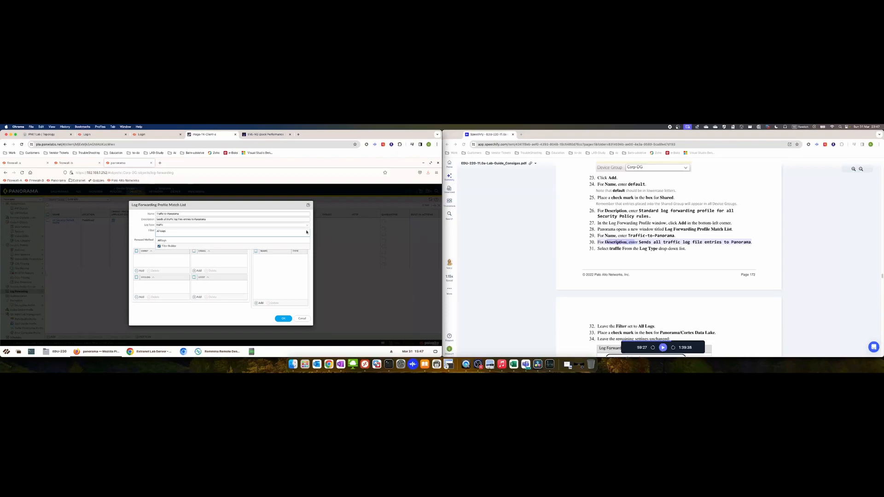
{"action": "left_click", "coordinate": [141, 233]}
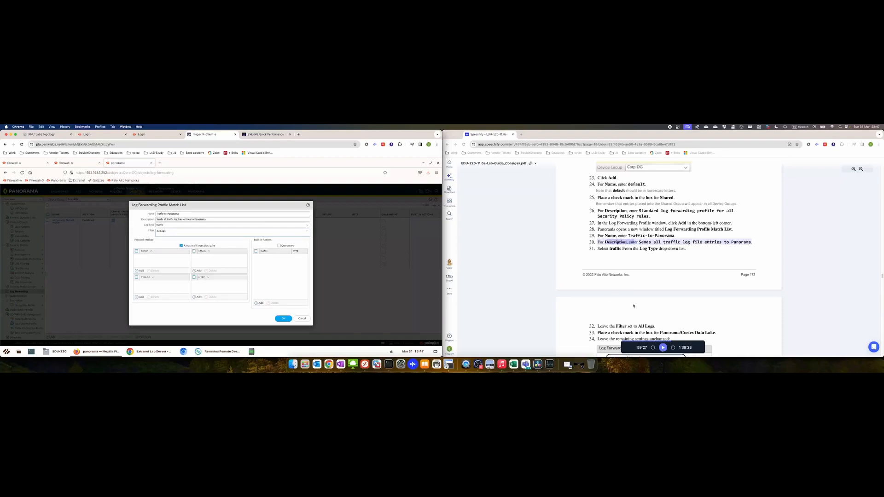
{"action": "left_click", "coordinate": [662, 347]}
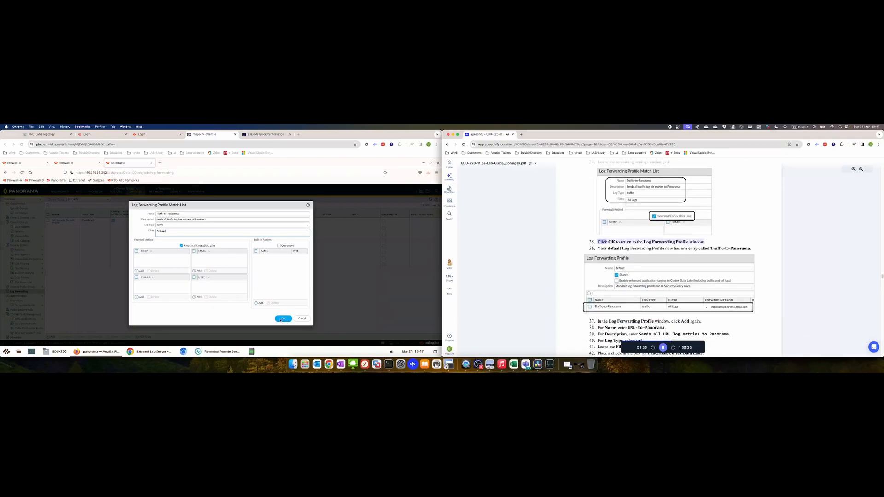
{"action": "left_click", "coordinate": [282, 318]}
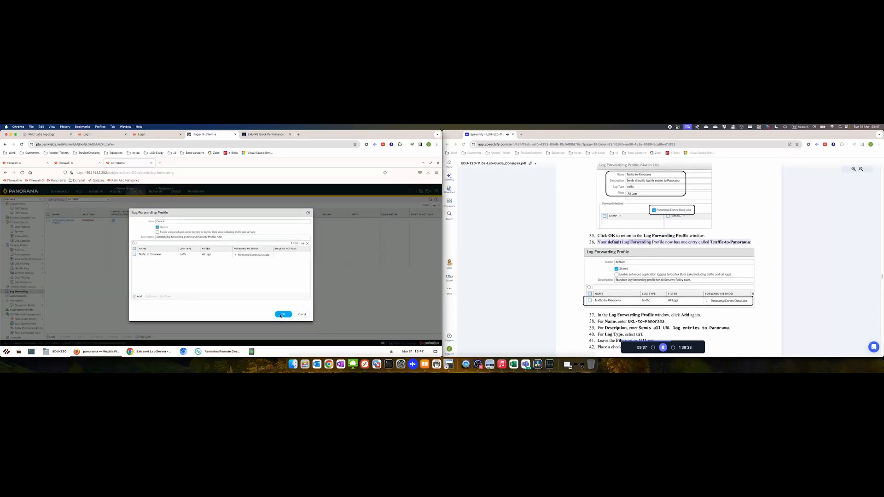
Save the default log forwarding profile and reopen it for editing
{"action": "left_click", "coordinate": [280, 316]}
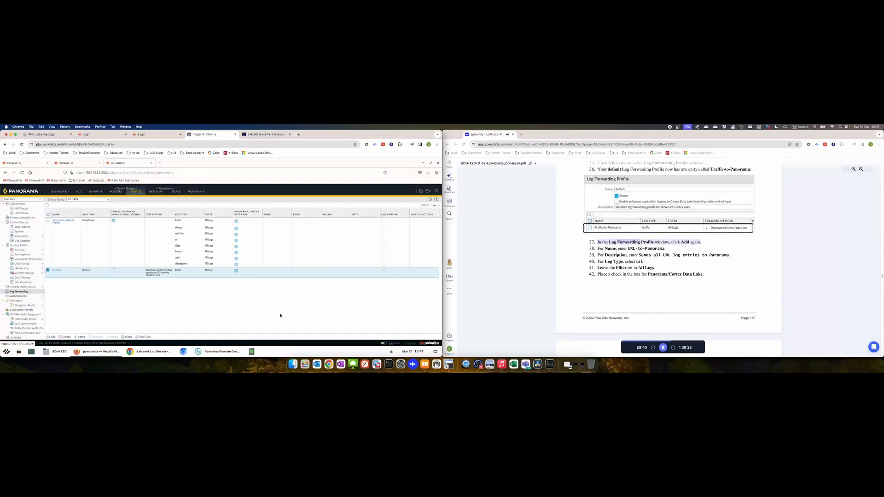
{"action": "left_click", "coordinate": [663, 349]}
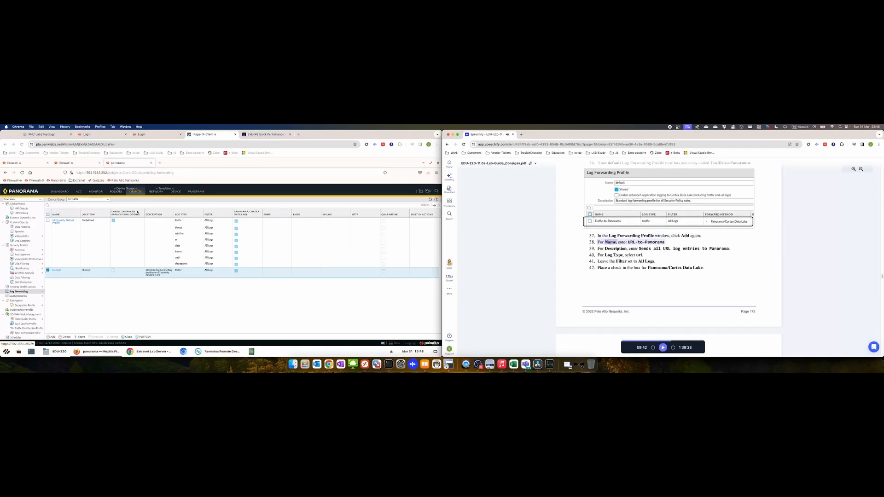
{"action": "left_click", "coordinate": [59, 273]}
{"action": "left_click", "coordinate": [58, 272]}
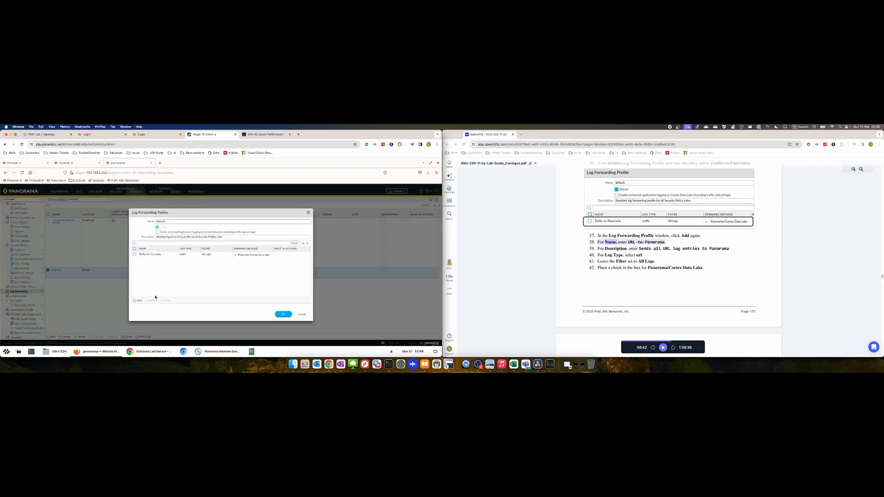
Add a URL-to-Panorama entry forwarding url logs to Panorama/Cortex Data Lake
{"action": "left_click", "coordinate": [139, 301]}
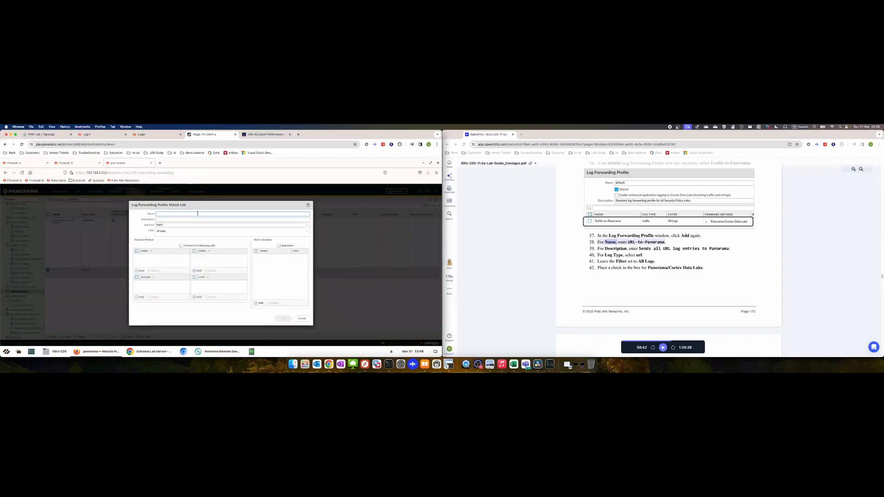
{"action": "type", "text": "URL-to-Panorama"}
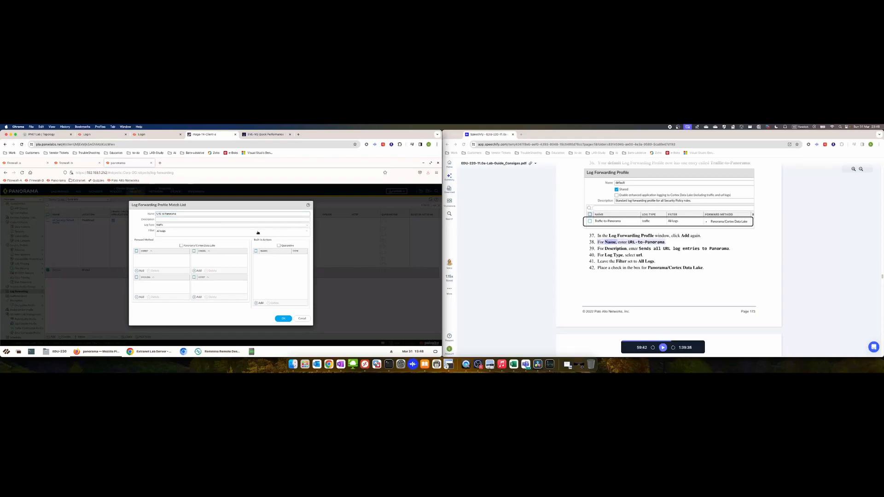
{"action": "left_click", "coordinate": [308, 226]}
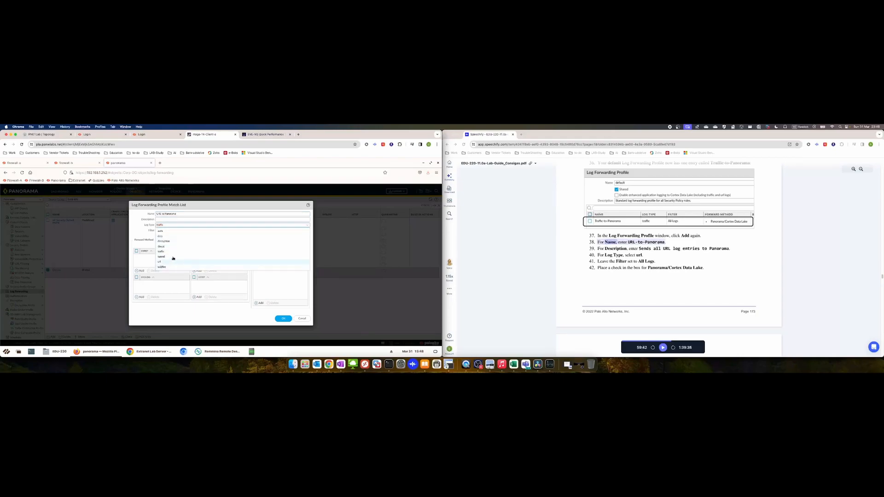
{"action": "left_click", "coordinate": [168, 262]}
{"action": "left_click", "coordinate": [190, 219]}
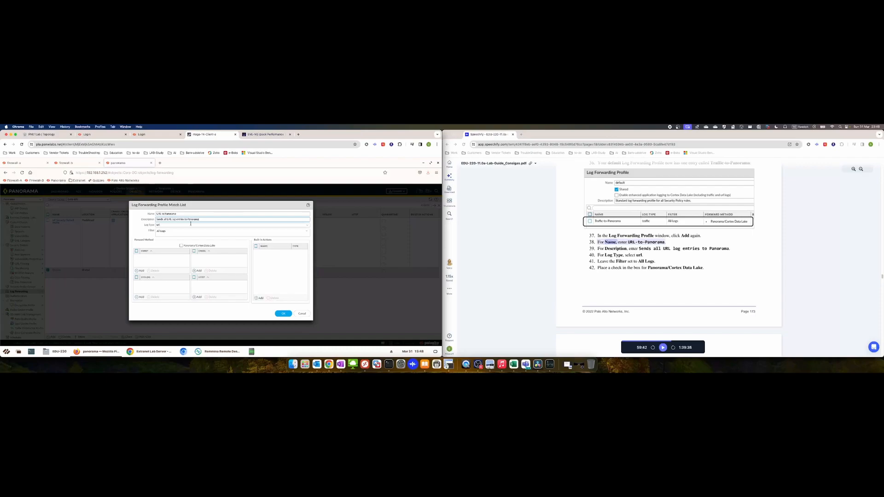
{"action": "left_click", "coordinate": [181, 246]}
{"action": "left_click", "coordinate": [662, 347]}
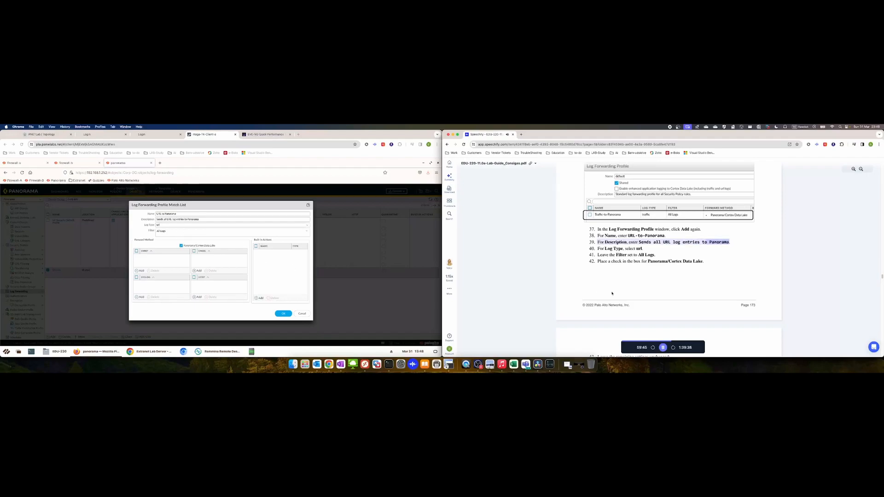
{"action": "scroll", "coordinate": [560, 306], "scroll_direction": "down", "scroll_amount": 2}
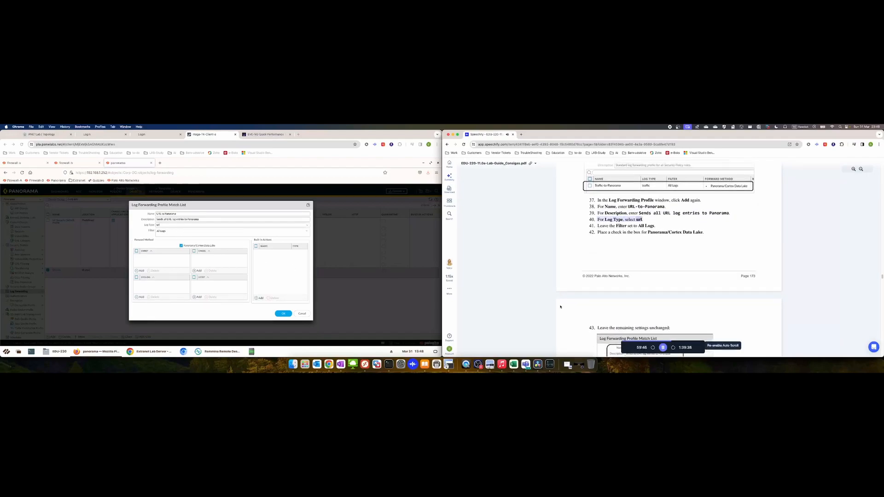
{"action": "scroll", "coordinate": [560, 306], "scroll_direction": "down", "scroll_amount": 3}
{"action": "left_click", "coordinate": [282, 314]}
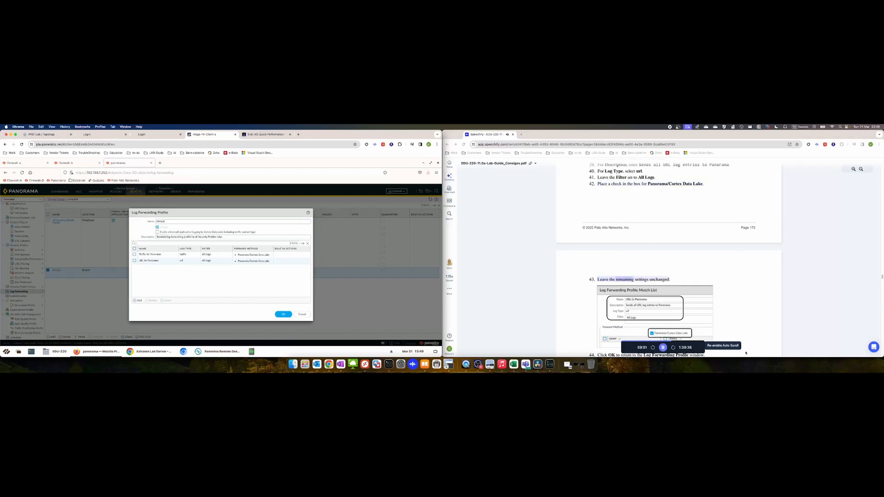
Add a Threat-to-Panorama-and-Syslog entry with a threat-forwarding description and log type threat
{"action": "left_click", "coordinate": [724, 346]}
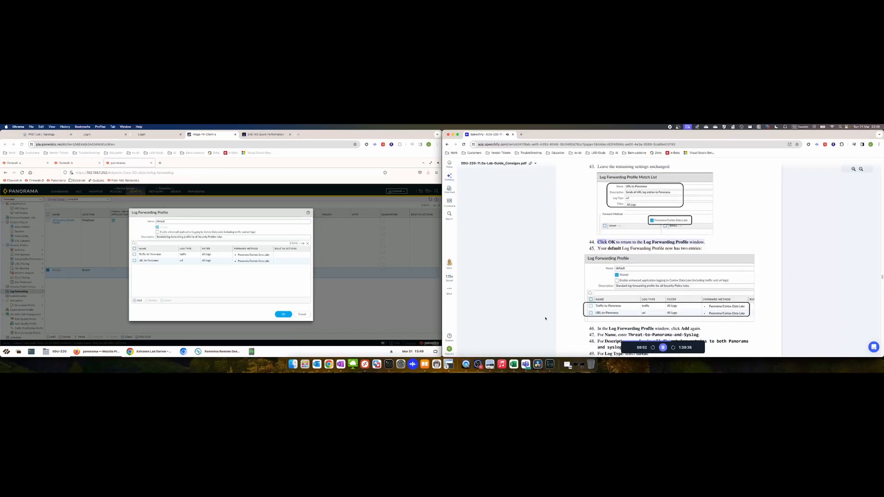
{"action": "left_click", "coordinate": [138, 302]}
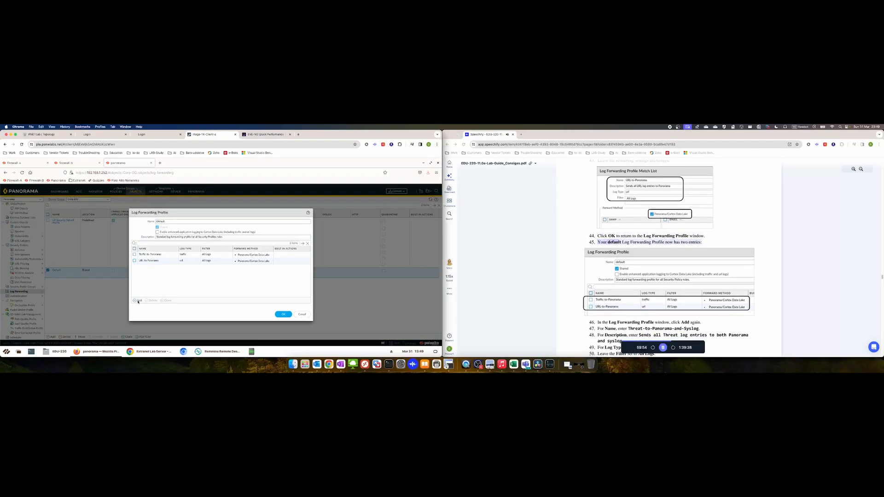
{"action": "left_click", "coordinate": [136, 301]}
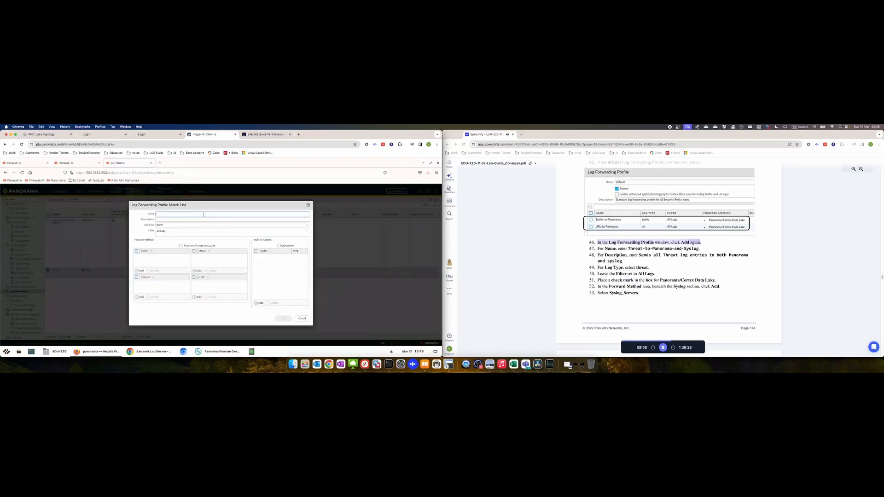
{"action": "type", "text": "Threat"}
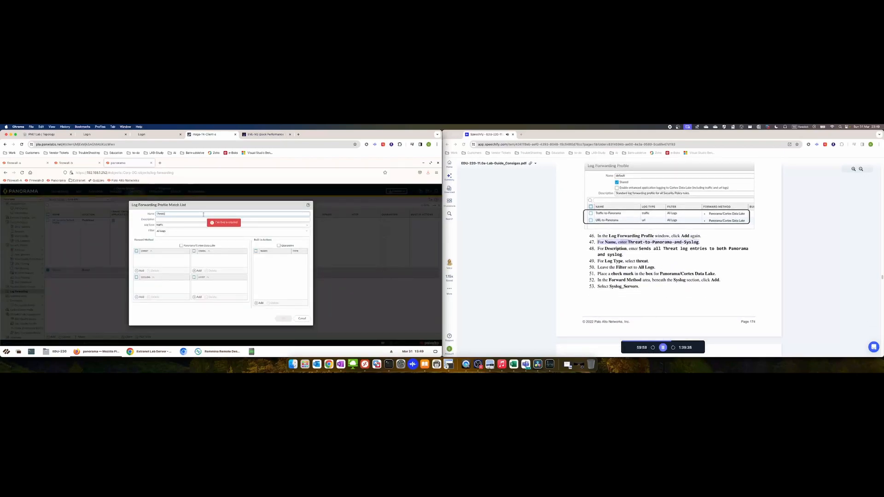
{"action": "type", "text": "-to-Panorama-and"}
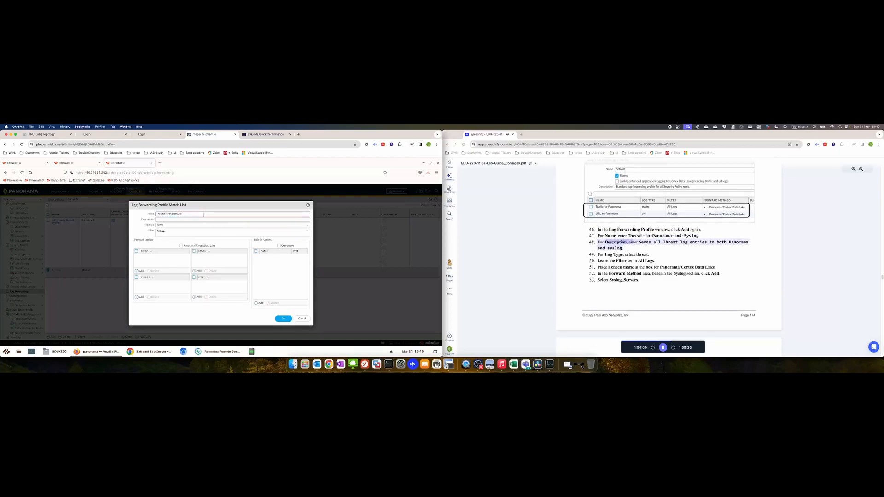
{"action": "type", "text": "-Syslog"}
{"action": "key", "text": "Tab"}
{"action": "type", "text": "Sends all"}
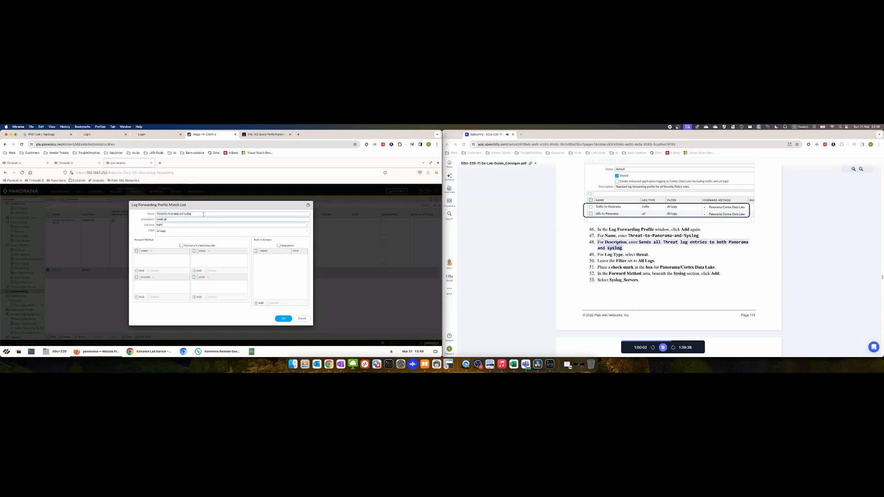
{"action": "type", "text": " Threat log"}
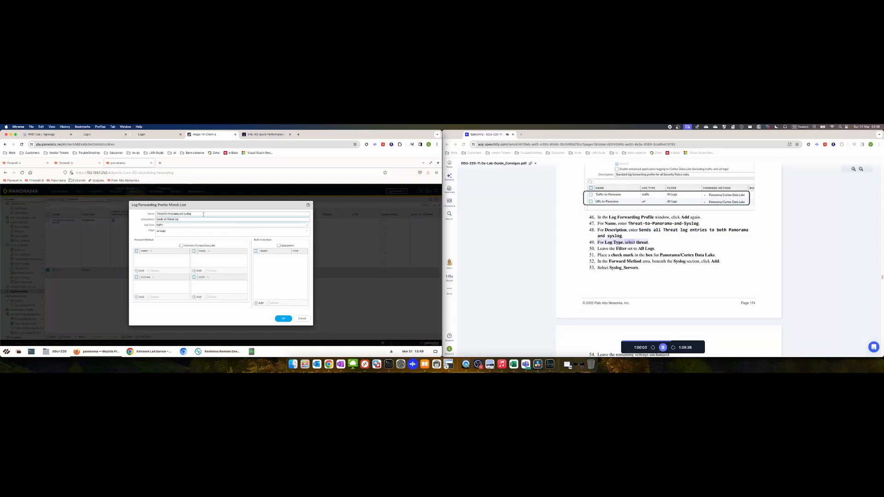
{"action": "type", "text": " entries to both Panorama and syslog"}
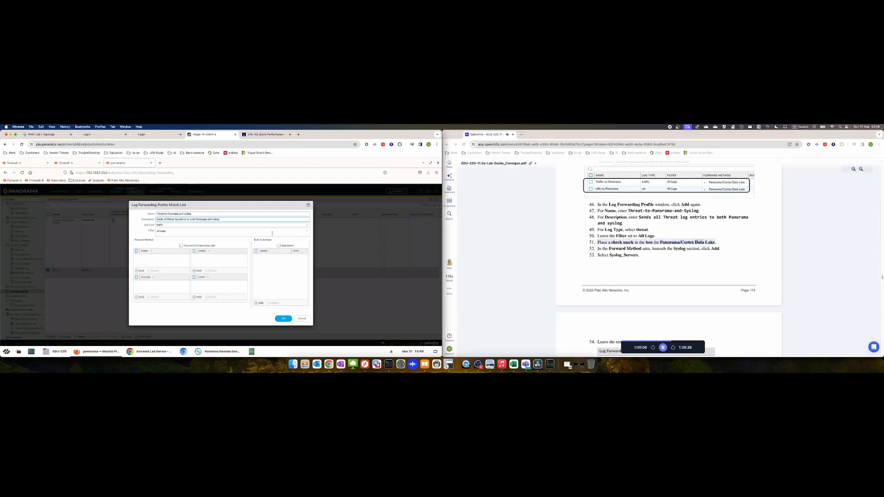
{"action": "left_click", "coordinate": [308, 225]}
{"action": "left_click", "coordinate": [308, 225]}
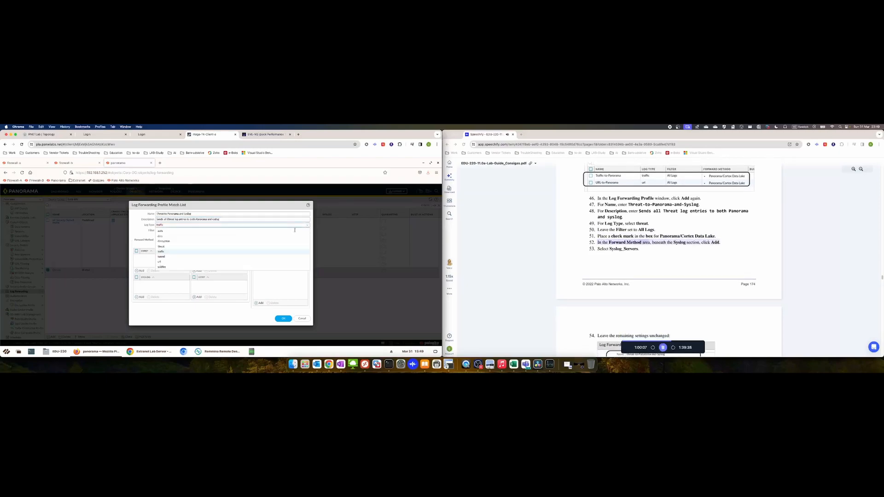
{"action": "left_click", "coordinate": [168, 247]}
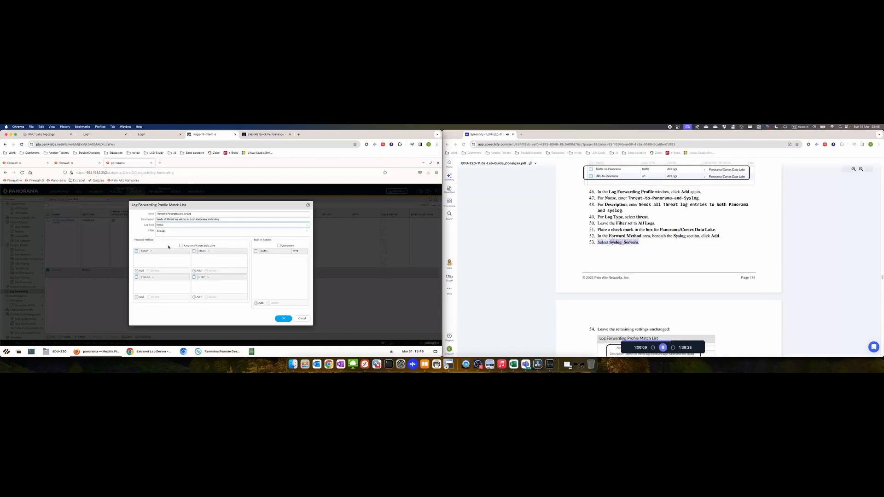
Forward it to Panorama/Cortex Data Lake and Syslog_Servers, delete the empty syslog row, and save
{"action": "left_click", "coordinate": [181, 246]}
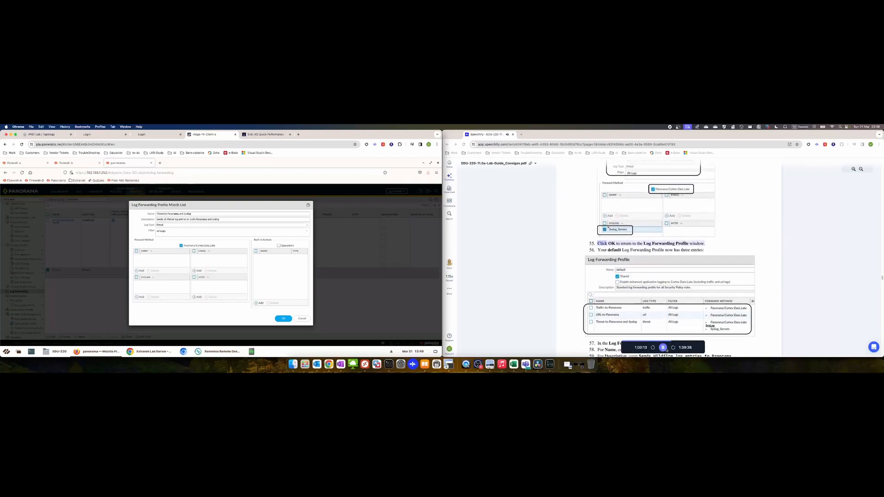
{"action": "scroll", "coordinate": [624, 293], "scroll_direction": "up", "scroll_amount": 5}
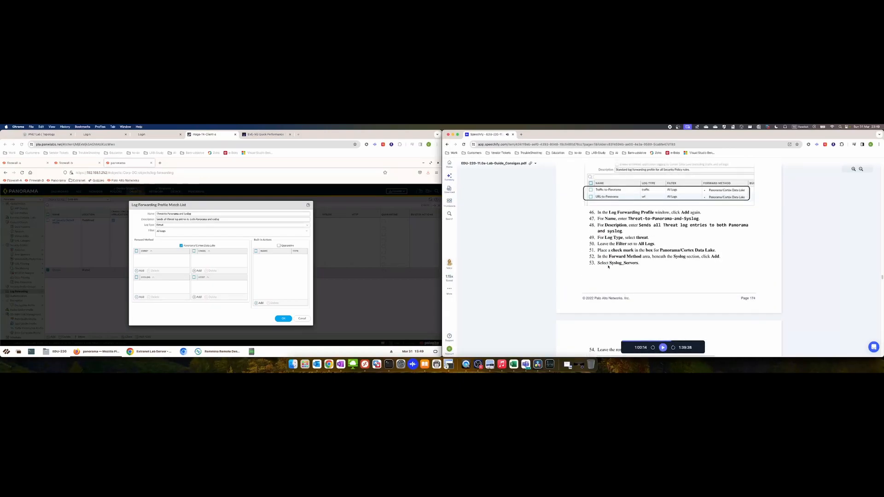
{"action": "left_click", "coordinate": [139, 298]}
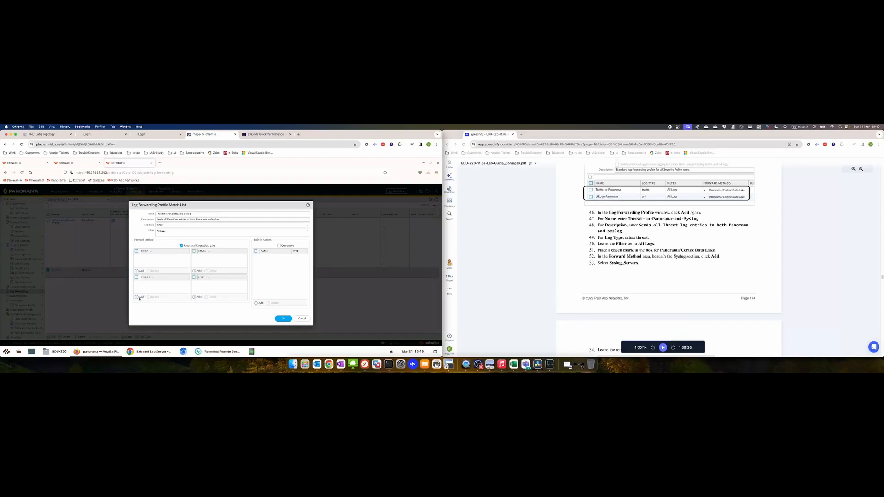
{"action": "left_click", "coordinate": [140, 299]}
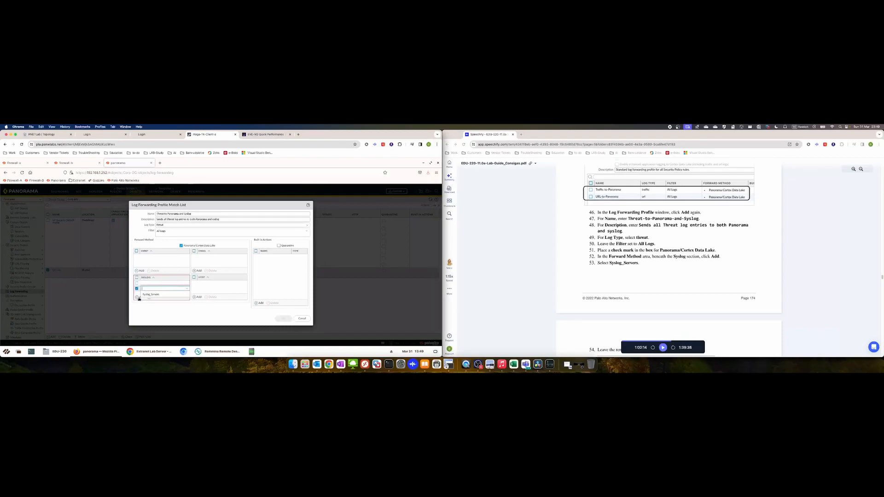
{"action": "left_click", "coordinate": [151, 294]}
{"action": "left_click", "coordinate": [137, 284]}
{"action": "left_click", "coordinate": [136, 289]}
{"action": "left_click", "coordinate": [154, 298]}
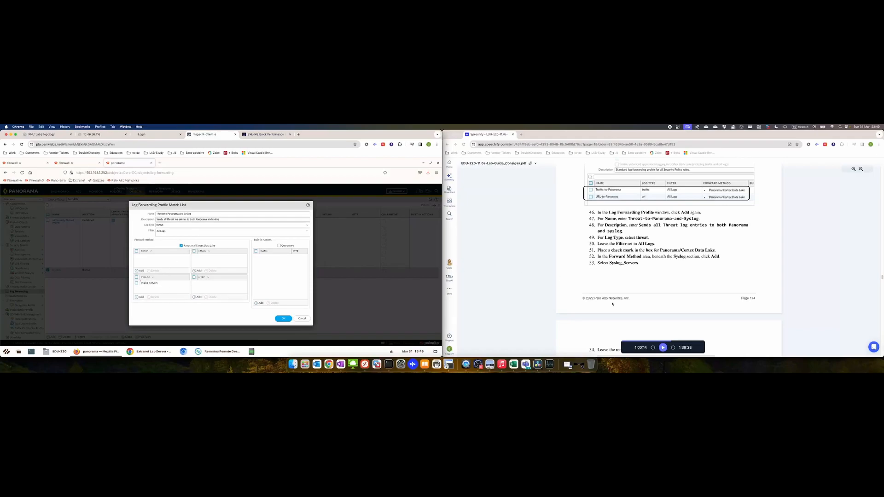
{"action": "left_click", "coordinate": [663, 348]}
{"action": "scroll", "coordinate": [663, 340], "scroll_direction": "down", "scroll_amount": 3}
{"action": "scroll", "coordinate": [598, 322], "scroll_direction": "down", "scroll_amount": 3}
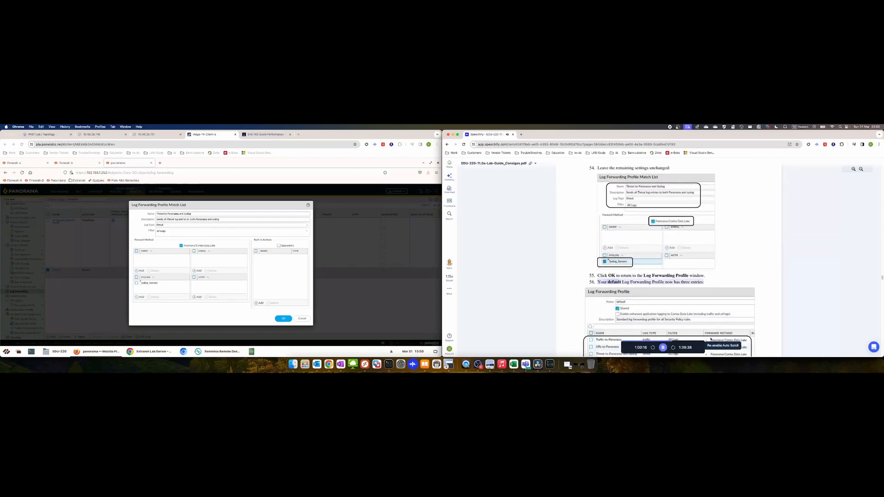
{"action": "scroll", "coordinate": [557, 322], "scroll_direction": "down", "scroll_amount": 1}
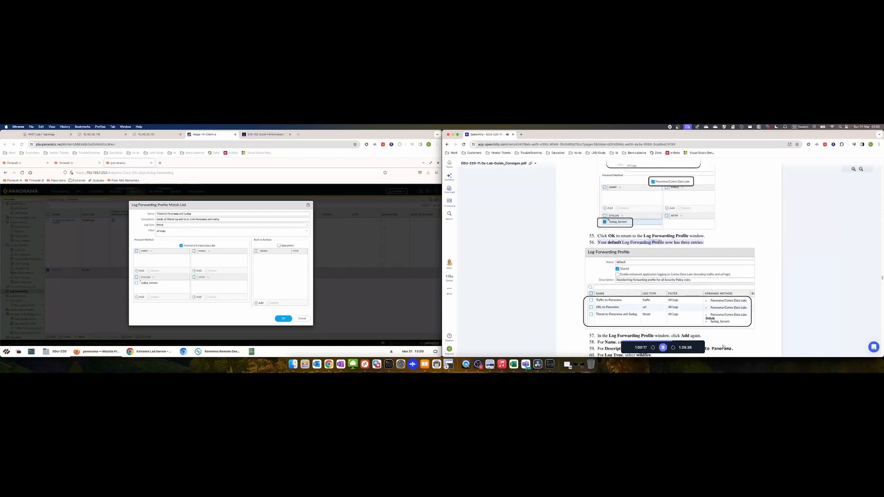
{"action": "left_click", "coordinate": [283, 318]}
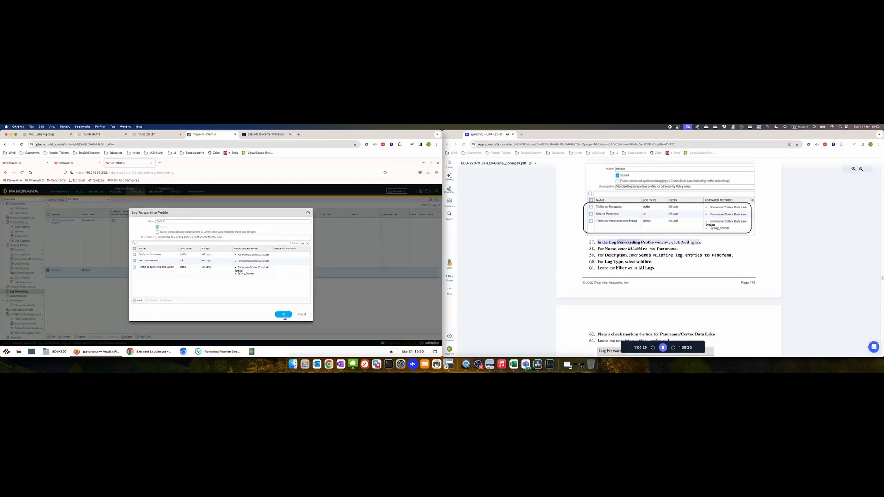
Add a 'Wildfire to PanoSend' entry that forwards wildfire logs to Panorama/Cortex Data Lake
{"action": "left_click", "coordinate": [139, 300]}
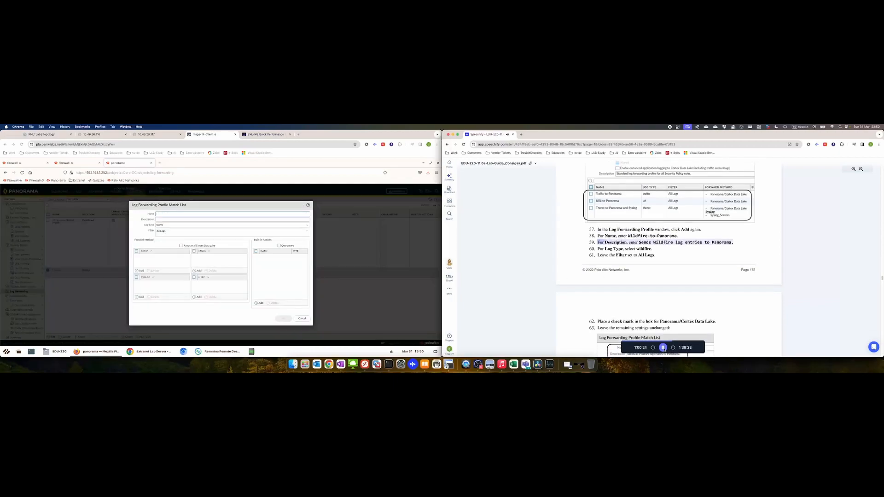
{"action": "left_click", "coordinate": [193, 213]}
{"action": "type", "text": "Wild"}
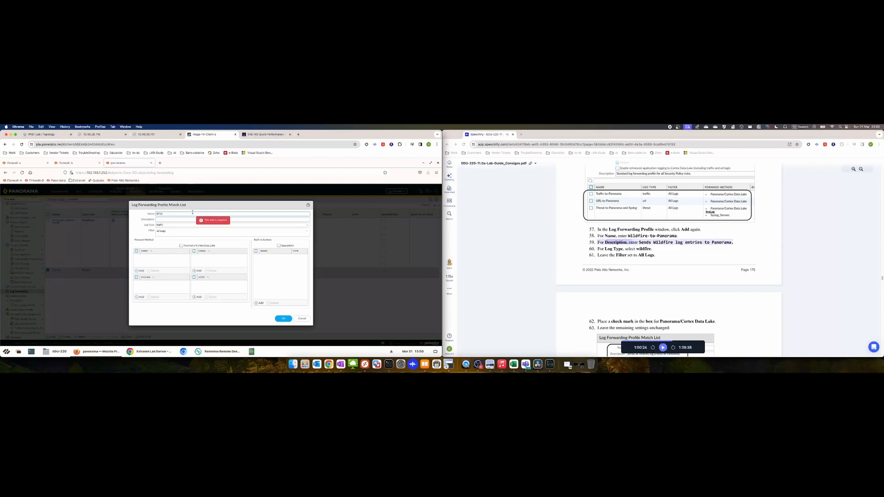
{"action": "type", "text": "fire to Pano"}
{"action": "type", "text": "Sends WF log enterins to Panorama"}
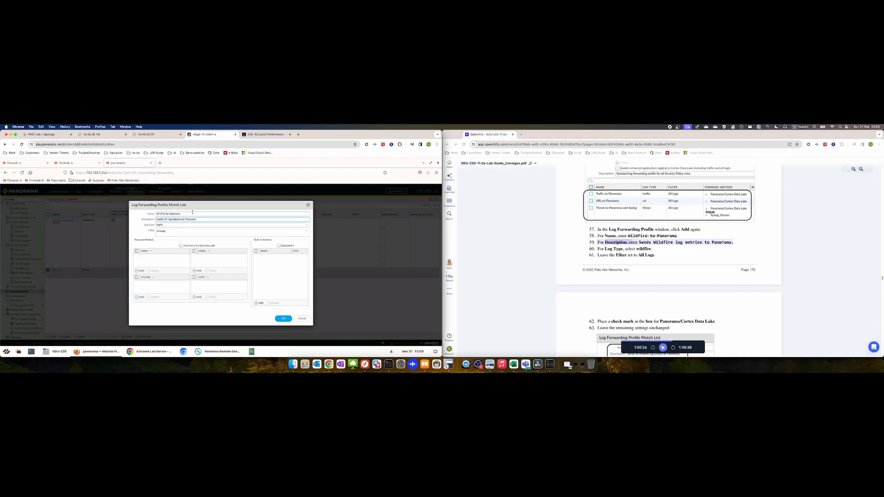
{"action": "left_click", "coordinate": [308, 227]}
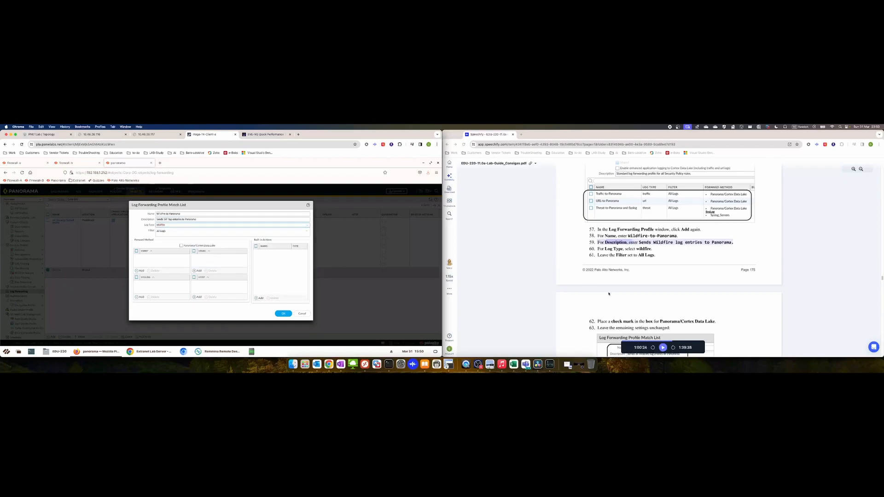
{"action": "left_click", "coordinate": [663, 348]}
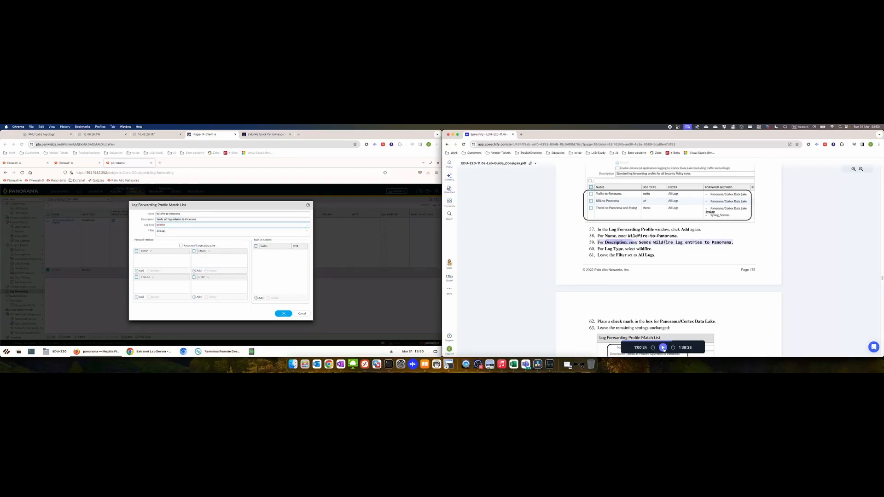
{"action": "left_click", "coordinate": [181, 245]}
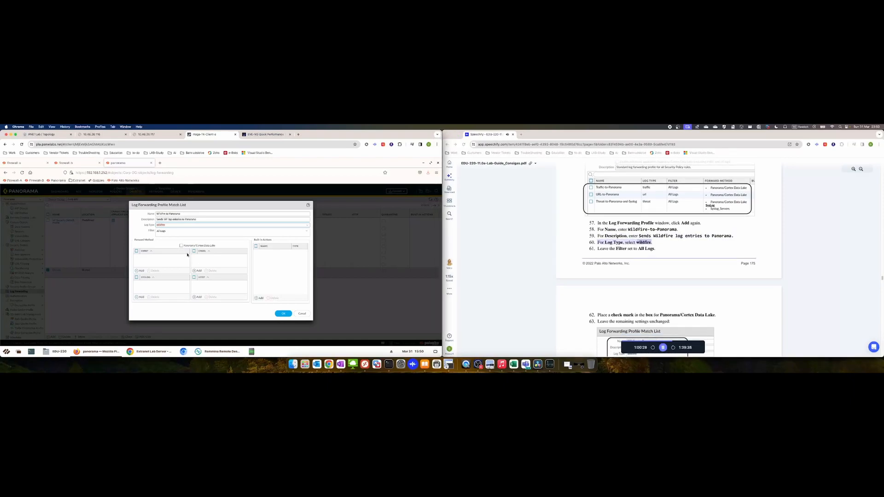
{"action": "left_click", "coordinate": [181, 245]}
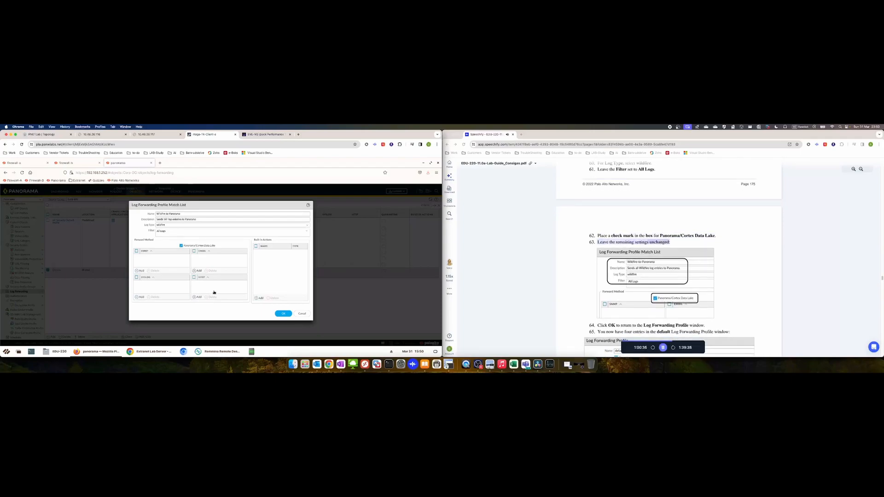
{"action": "left_click", "coordinate": [282, 314]}
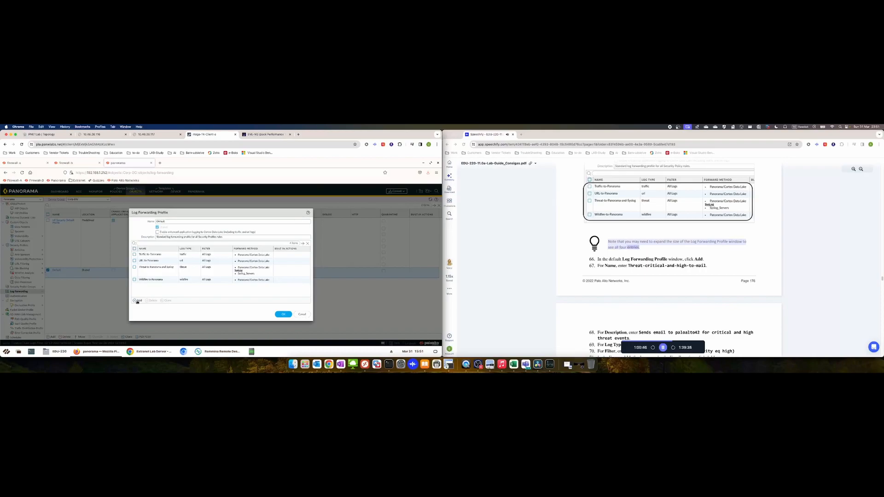
Add a new match entry named Threat-critical-and-high-to-mail, fixing typos in the name
{"action": "left_click", "coordinate": [137, 302]}
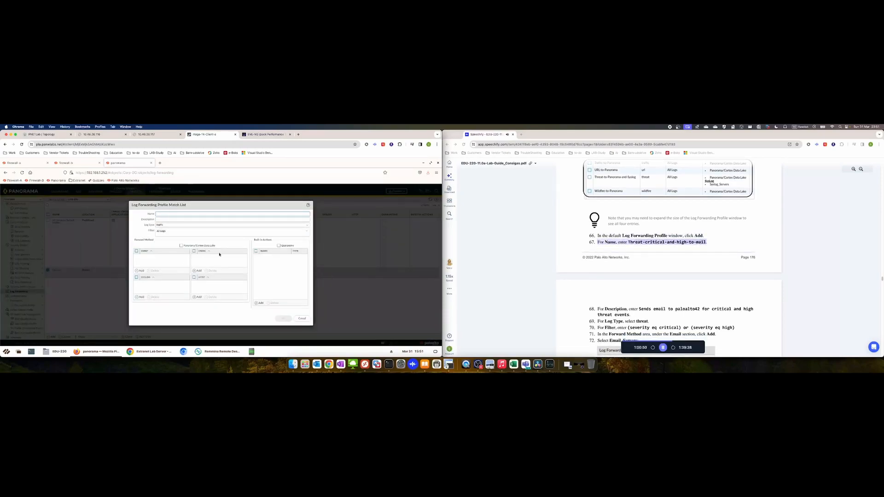
{"action": "left_click", "coordinate": [662, 348]}
{"action": "left_click", "coordinate": [173, 214]}
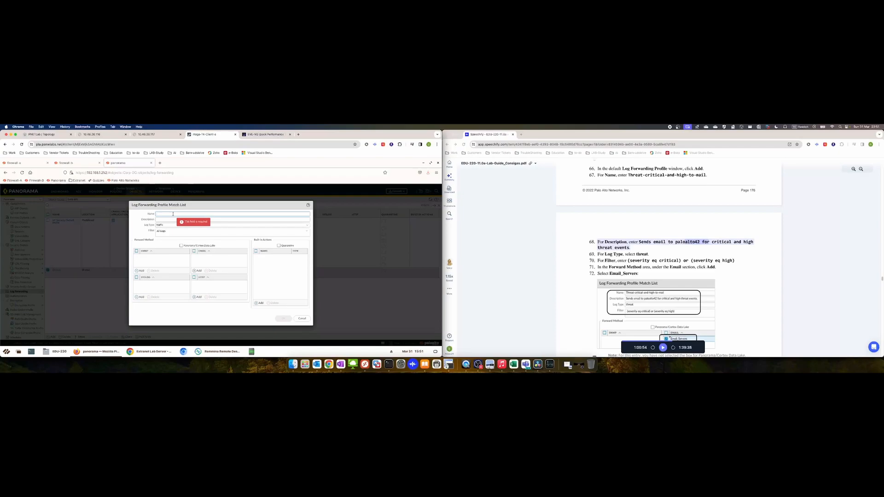
{"action": "type", "text": "Threat-critical-and-high-to-"}
{"action": "key", "text": "BackSpace"}
{"action": "key", "text": "BackSpace"}
{"action": "key", "text": "BackSpace"}
{"action": "key", "text": "BackSpace"}
{"action": "key", "text": "BackSpace"}
{"action": "key", "text": "BackSpace"}
{"action": "key", "text": "BackSpace"}
{"action": "key", "text": "BackSpace"}
{"action": "key", "text": "BackSpace"}
{"action": "key", "text": "BackSpace"}
{"action": "key", "text": "BackSpace"}
{"action": "key", "text": "BackSpace"}
{"action": "key", "text": "BackSpace"}
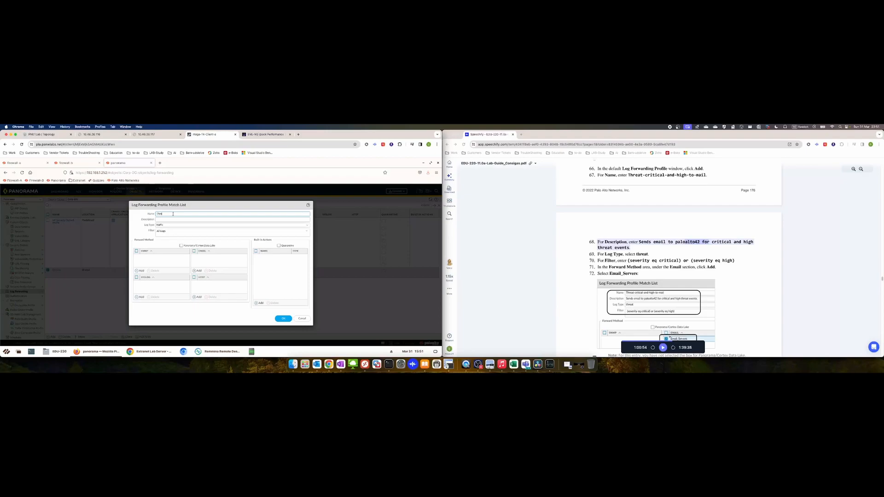
{"action": "type", "text": "at-critical-a"}
{"action": "key", "text": "BackSpace"}
{"action": "type", "text": "and-high-to-mail"}
{"action": "left_click", "coordinate": [180, 218]}
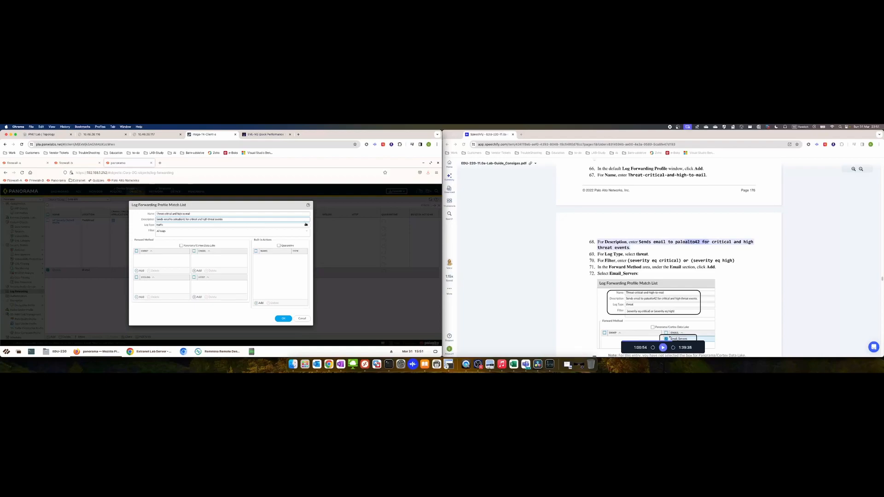
Set the log type to threat and build the filter from the critical and high severity presets
{"action": "left_click", "coordinate": [287, 225]}
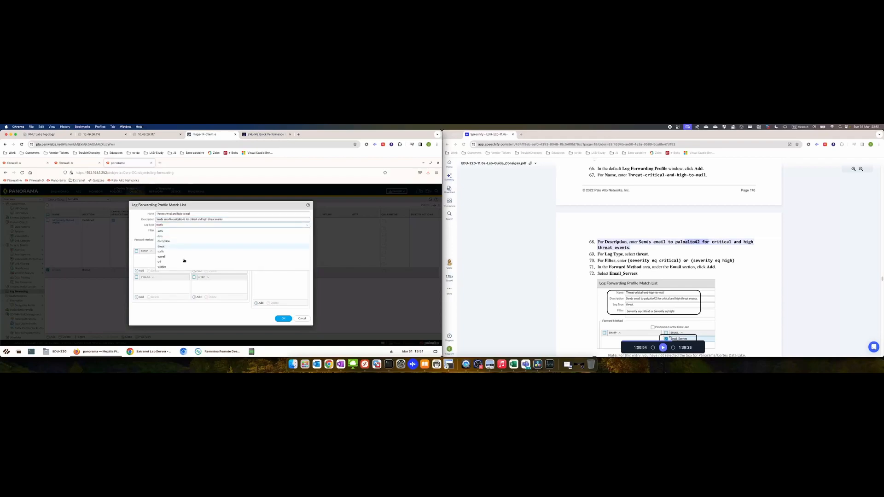
{"action": "left_click", "coordinate": [170, 248]}
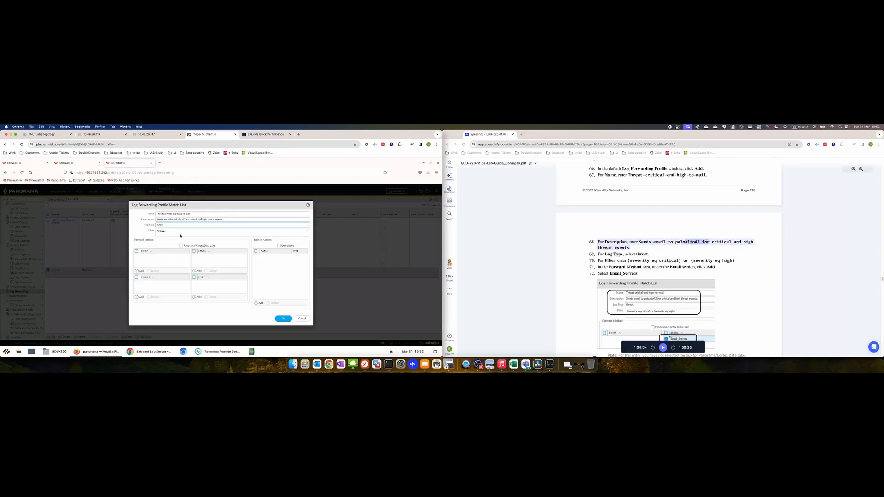
{"action": "left_click", "coordinate": [281, 231]}
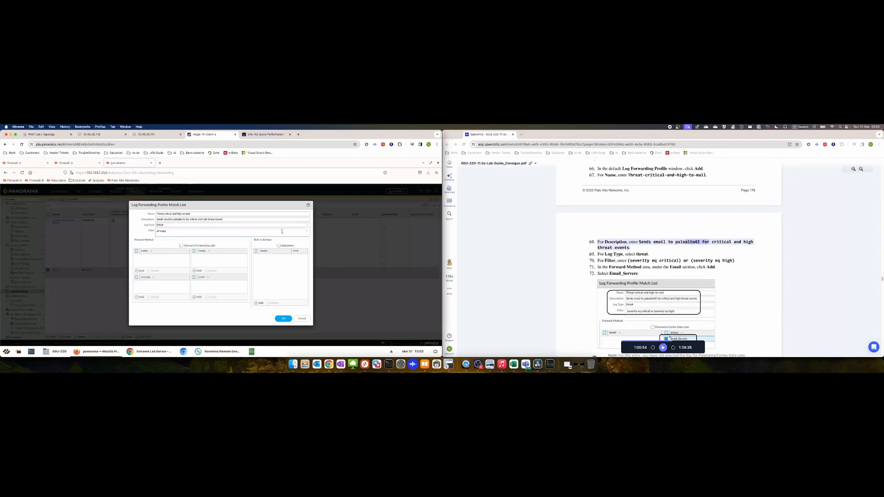
{"action": "left_click", "coordinate": [306, 233]}
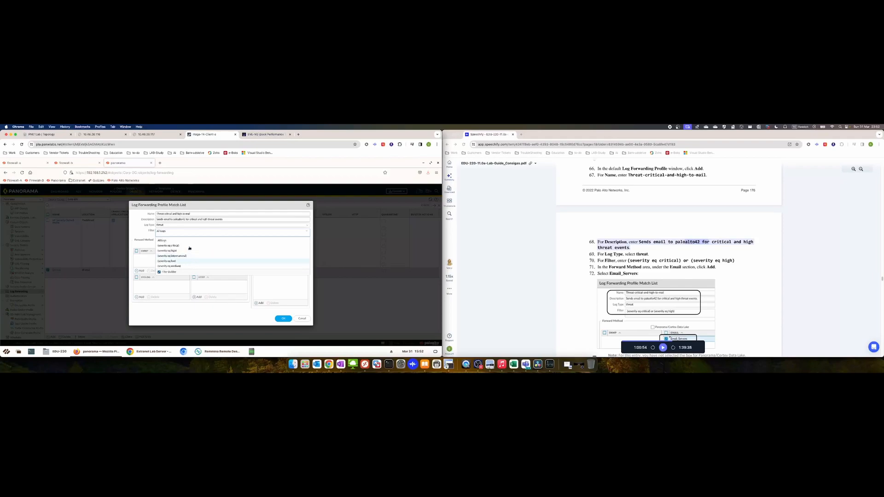
{"action": "left_click", "coordinate": [191, 245]}
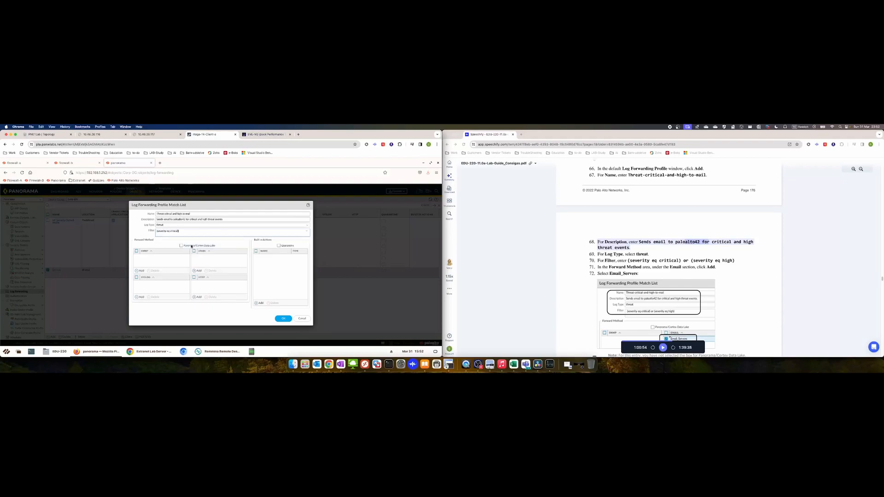
{"action": "left_click", "coordinate": [307, 232]}
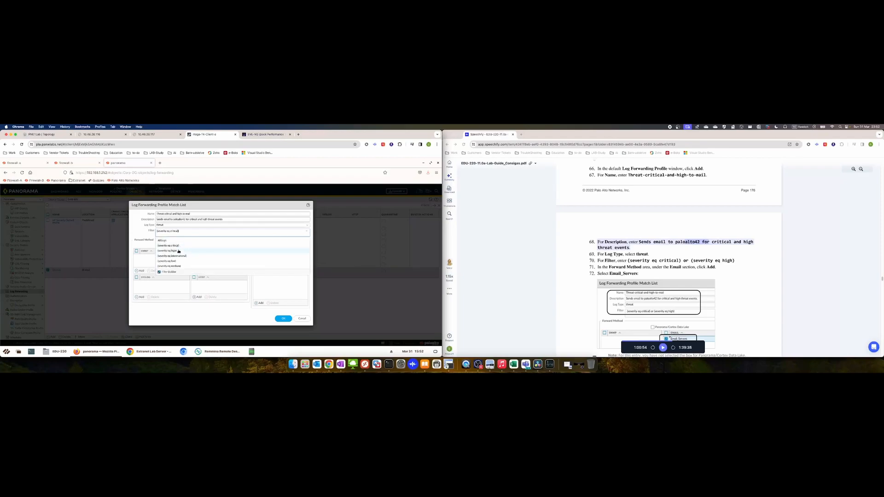
{"action": "left_click", "coordinate": [181, 250]}
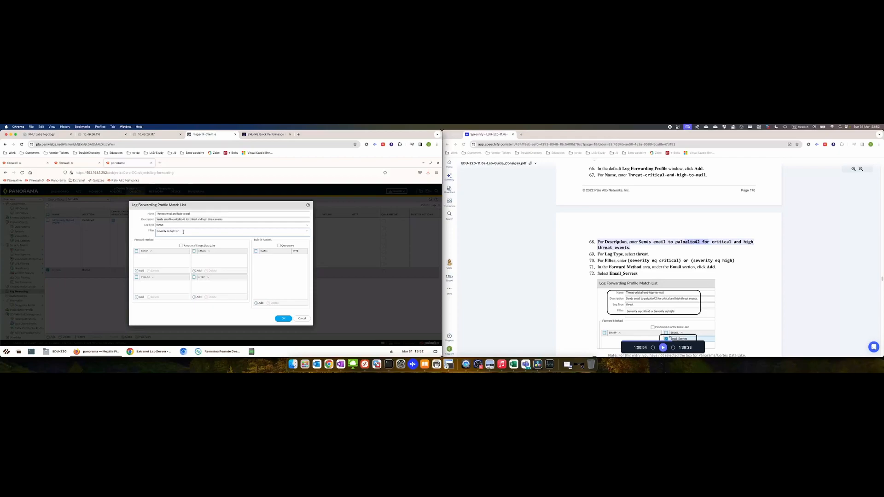
Add ' or (' and paste in the copied severity condition to finish the filter
{"action": "type", "text": "or ("}
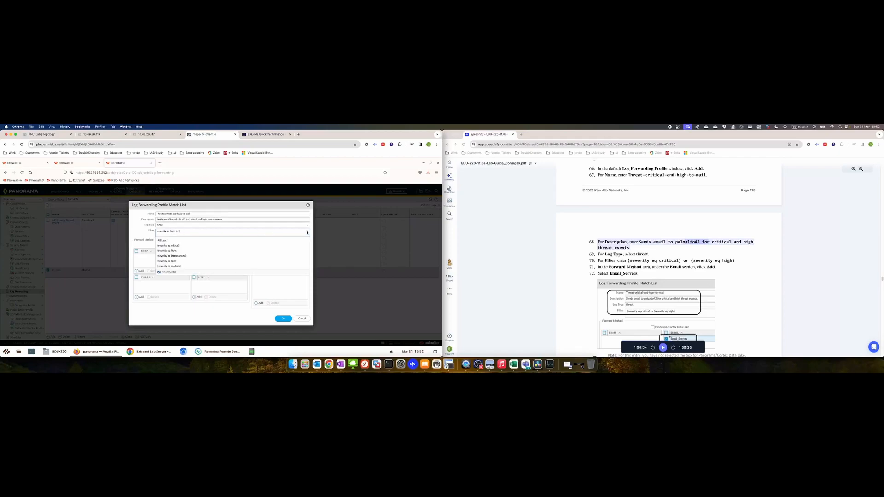
{"action": "left_click", "coordinate": [307, 232]}
{"action": "left_click", "coordinate": [179, 246]}
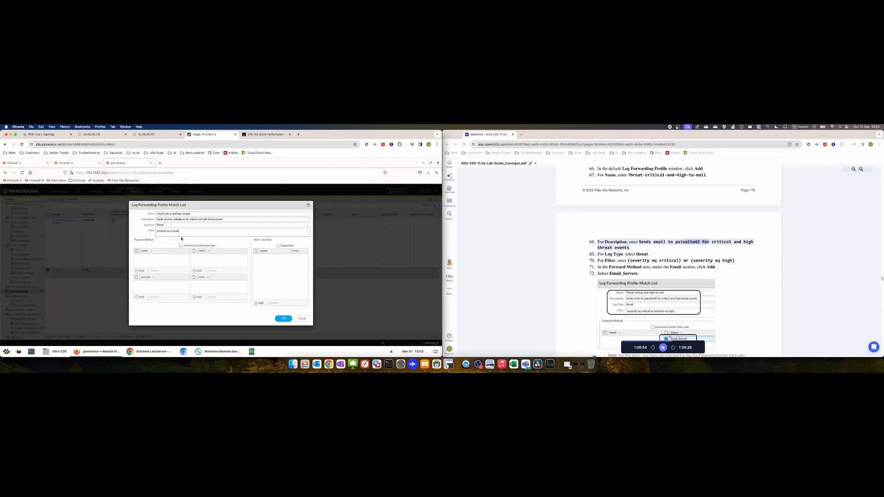
{"action": "right_click", "coordinate": [167, 232]}
{"action": "left_click", "coordinate": [181, 254]}
{"action": "right_click", "coordinate": [194, 232]}
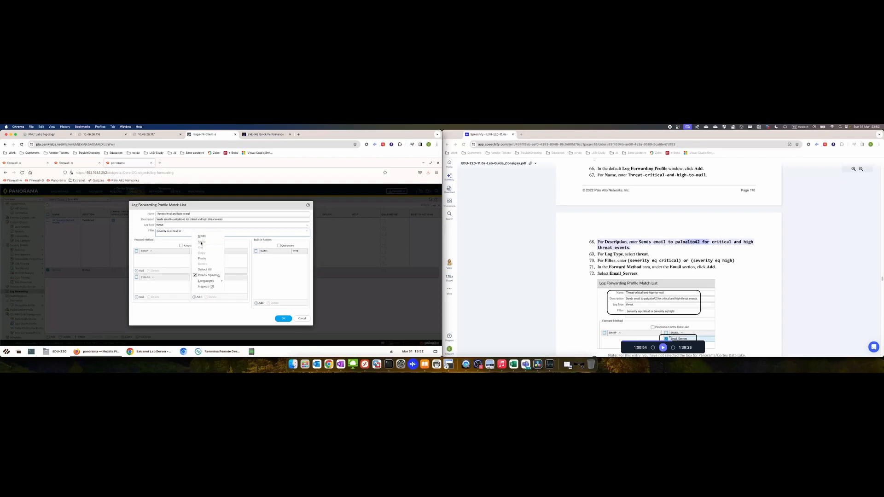
{"action": "left_click", "coordinate": [203, 258]}
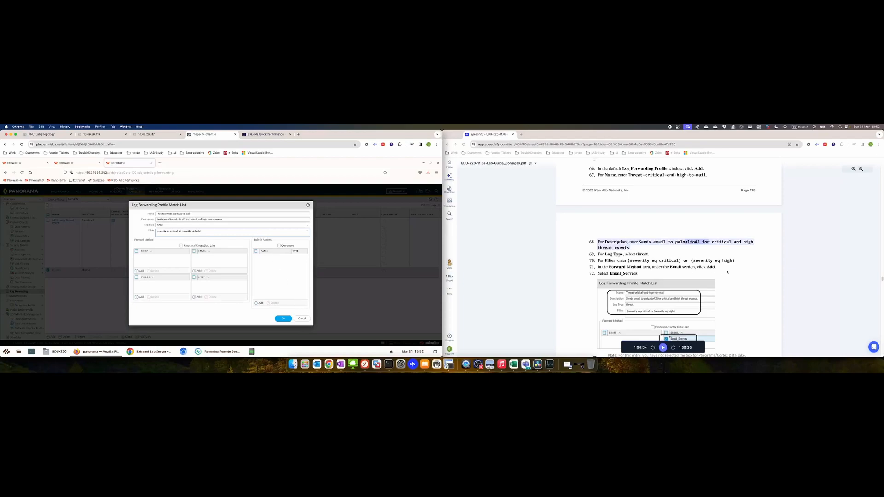
{"action": "left_click", "coordinate": [666, 351]}
{"action": "left_click", "coordinate": [666, 350]}
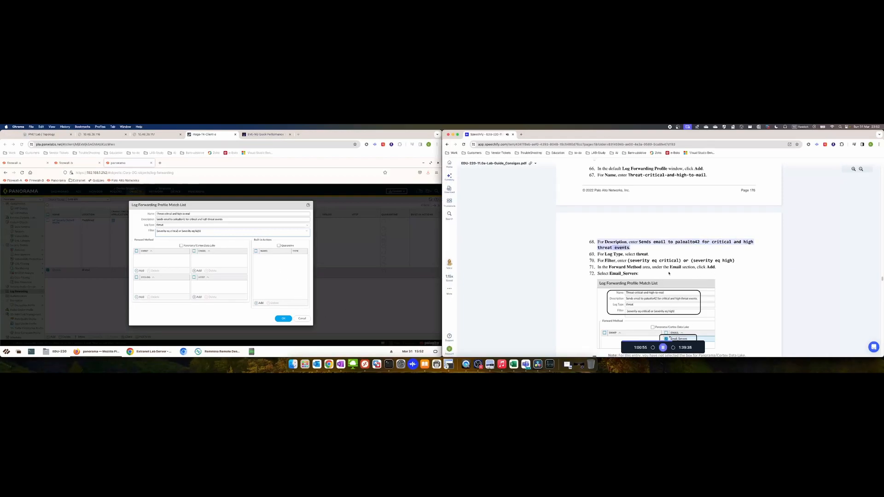
Email the critical-and-high threat logs to Email_Servers and save the match list entry
{"action": "left_click", "coordinate": [198, 272]}
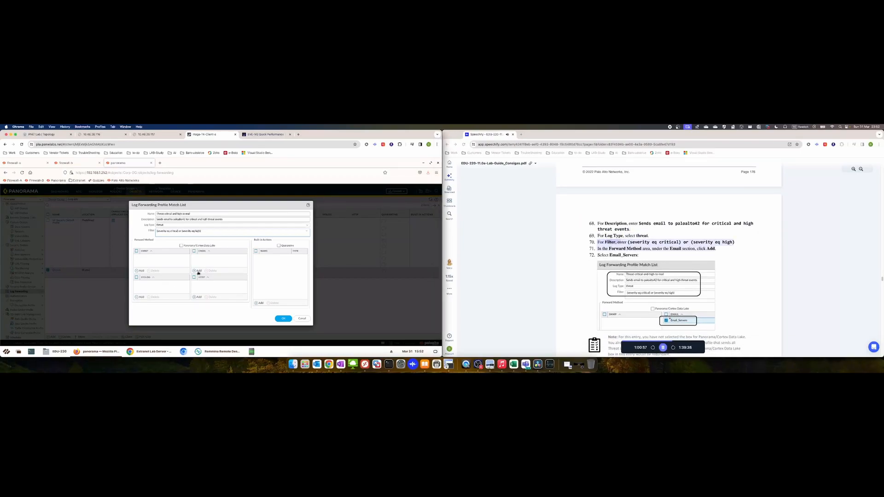
{"action": "left_click", "coordinate": [199, 271]}
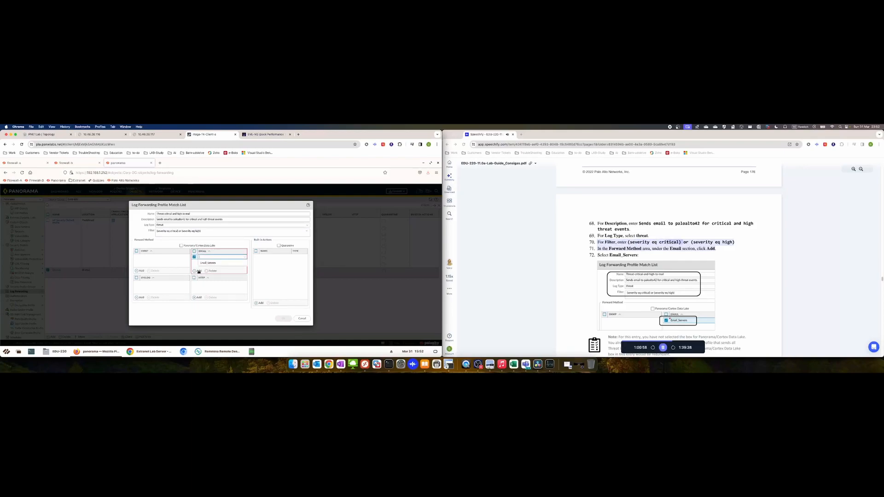
{"action": "left_click", "coordinate": [210, 262]}
{"action": "left_click", "coordinate": [226, 283]}
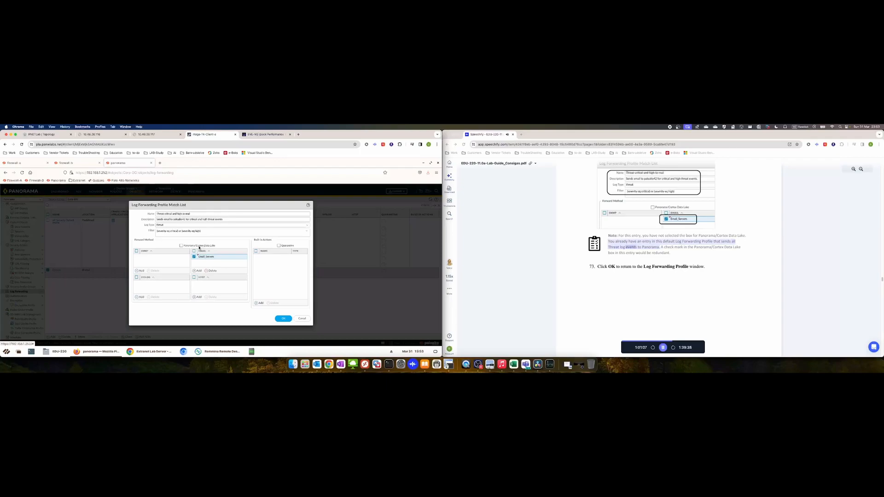
{"action": "left_click", "coordinate": [283, 318]}
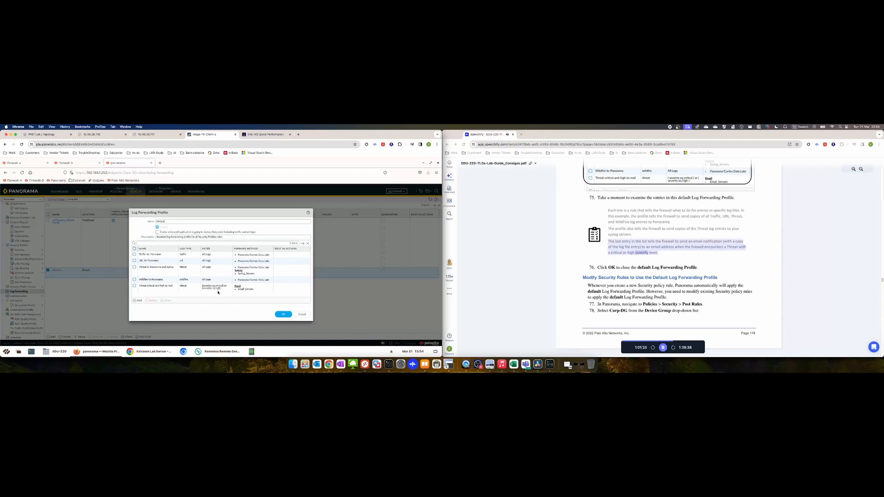
Save the default log forwarding profile and go to the Security Post Rules page
{"action": "left_click", "coordinate": [281, 313]}
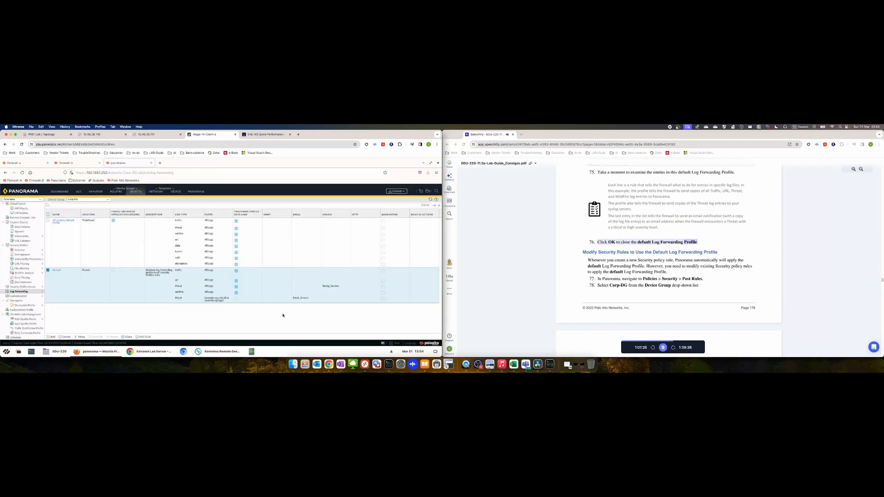
{"action": "left_click", "coordinate": [116, 192]}
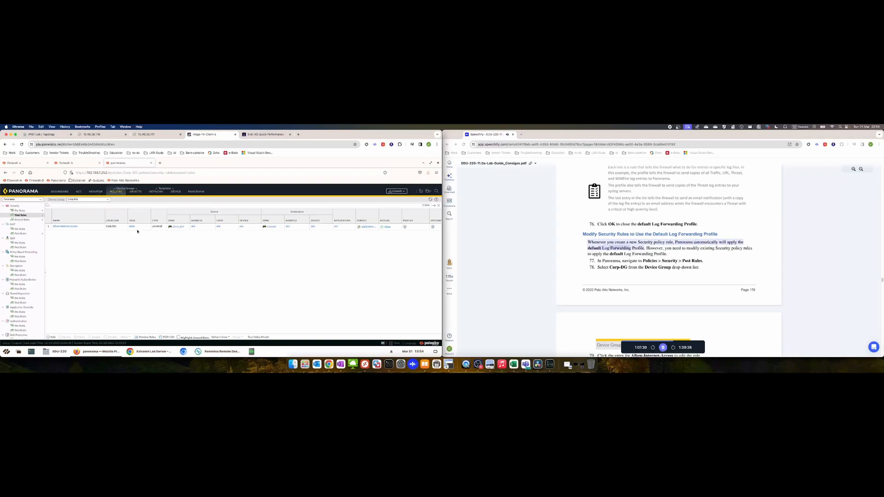
{"action": "left_click", "coordinate": [600, 233]}
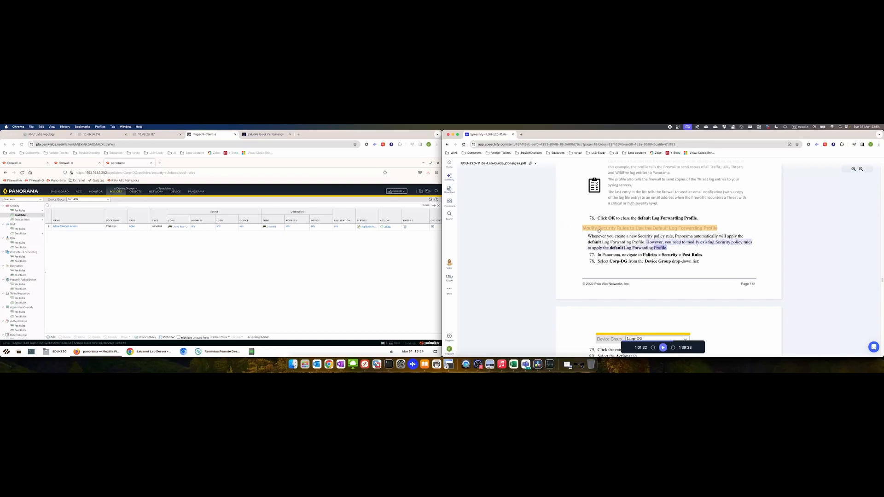
{"action": "left_click", "coordinate": [599, 230]}
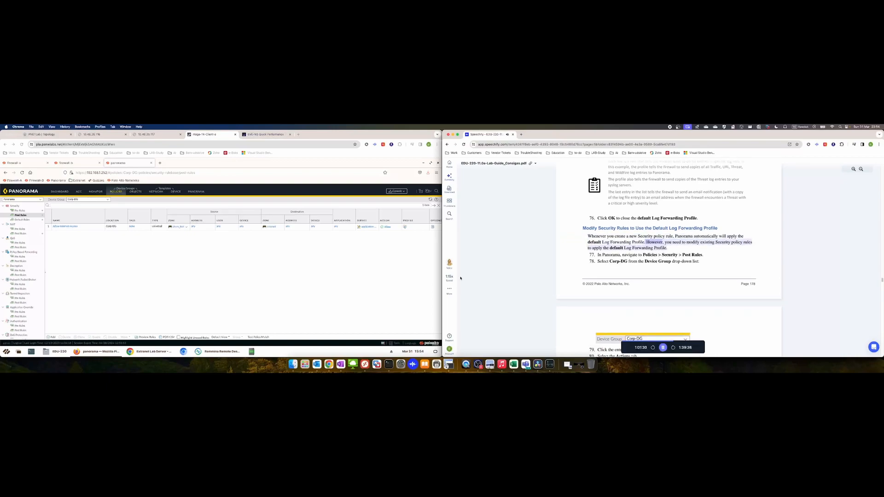
{"action": "left_click", "coordinate": [116, 235]}
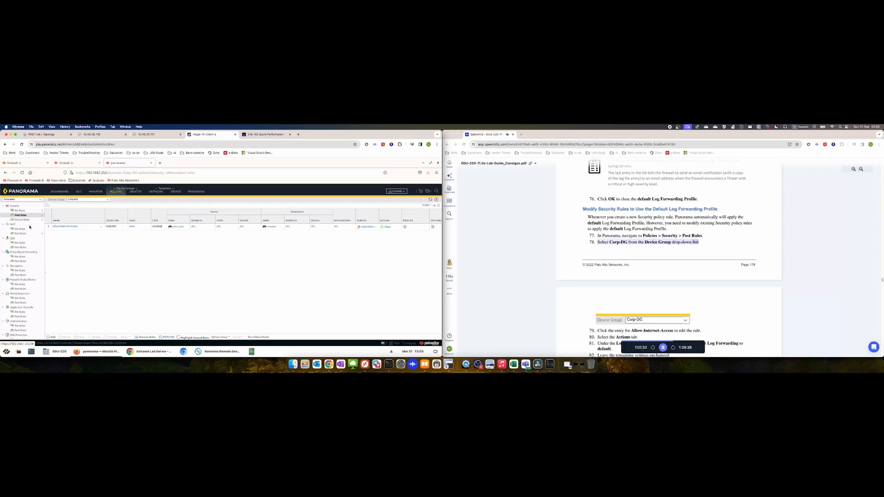
Set the Allow-Internet-Access rule's Log Forwarding to default and save the rule
{"action": "left_click", "coordinate": [68, 227]}
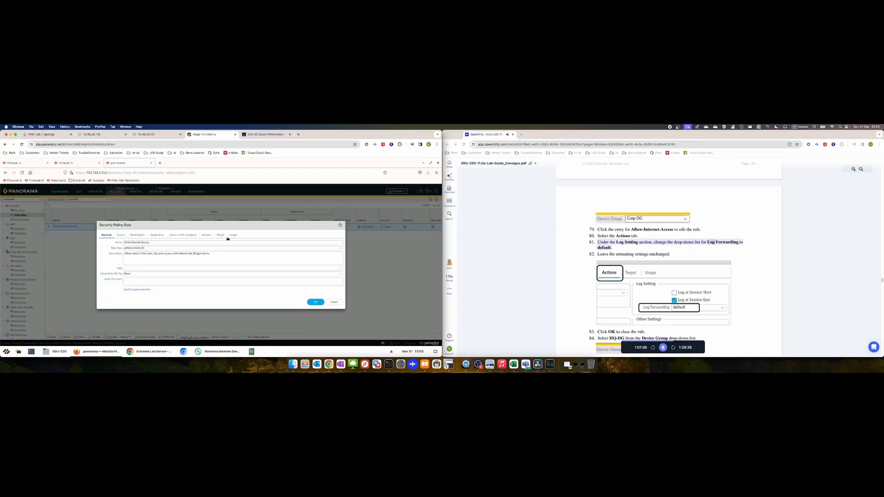
{"action": "left_click", "coordinate": [206, 235]}
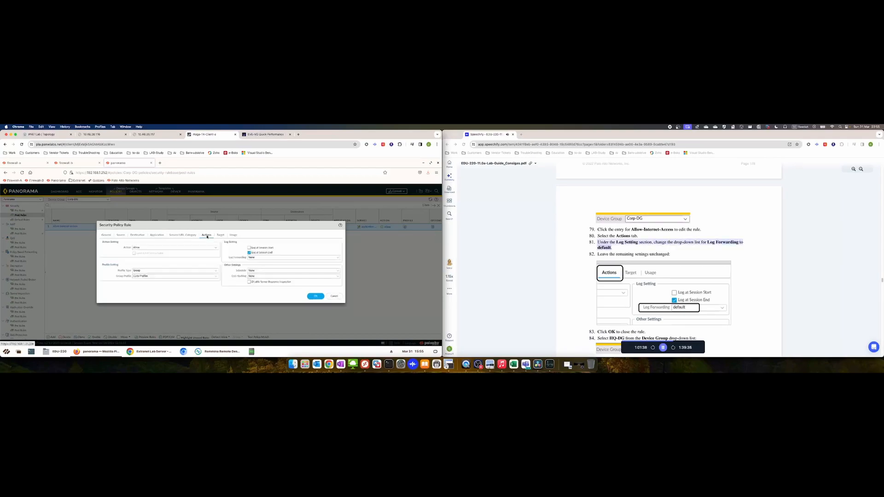
{"action": "left_click", "coordinate": [339, 259]}
{"action": "left_click", "coordinate": [262, 269]}
{"action": "left_click", "coordinate": [314, 297]}
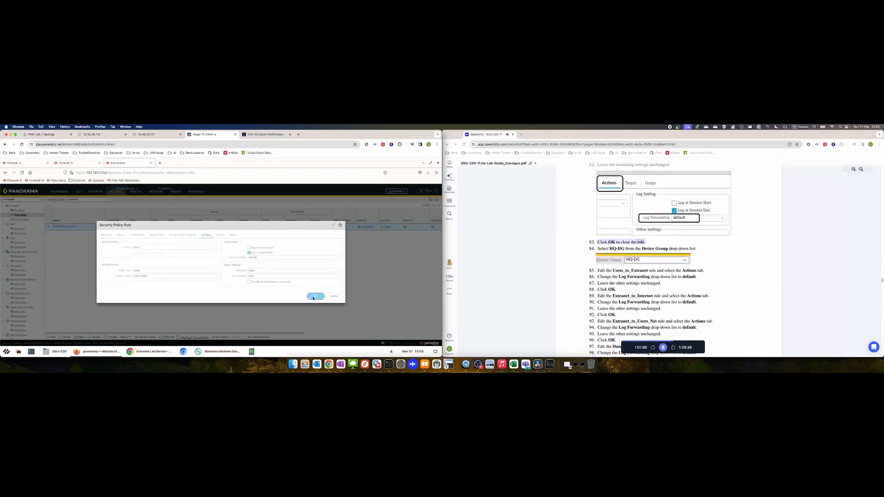
{"action": "left_click", "coordinate": [109, 200]}
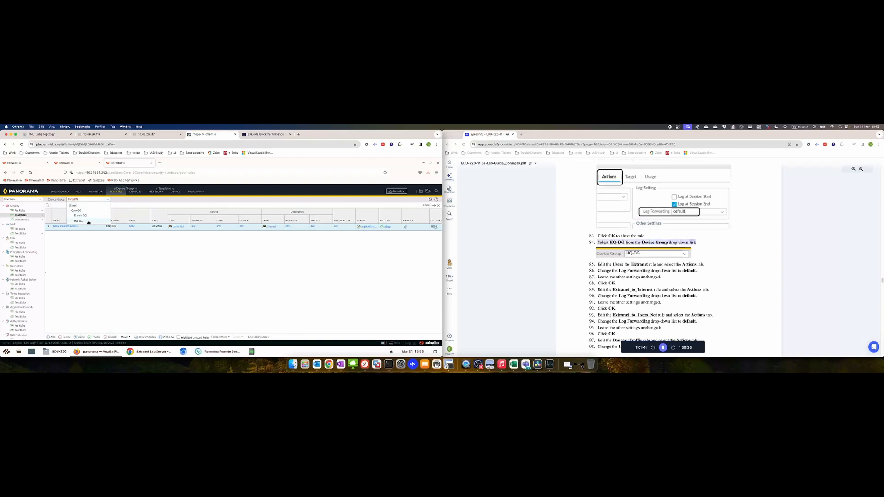
In HQ-DG, set the Users_to_Extranet rule's Log Forwarding to default and save it
{"action": "left_click", "coordinate": [88, 222]}
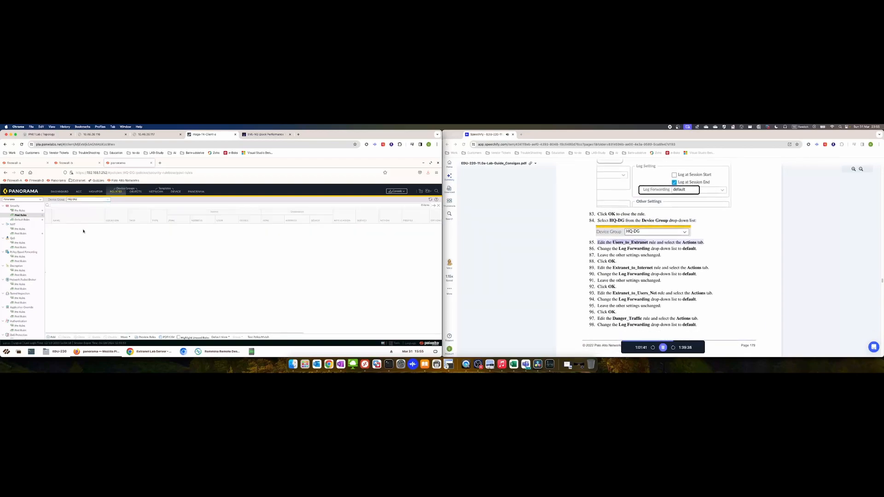
{"action": "left_click", "coordinate": [66, 226]}
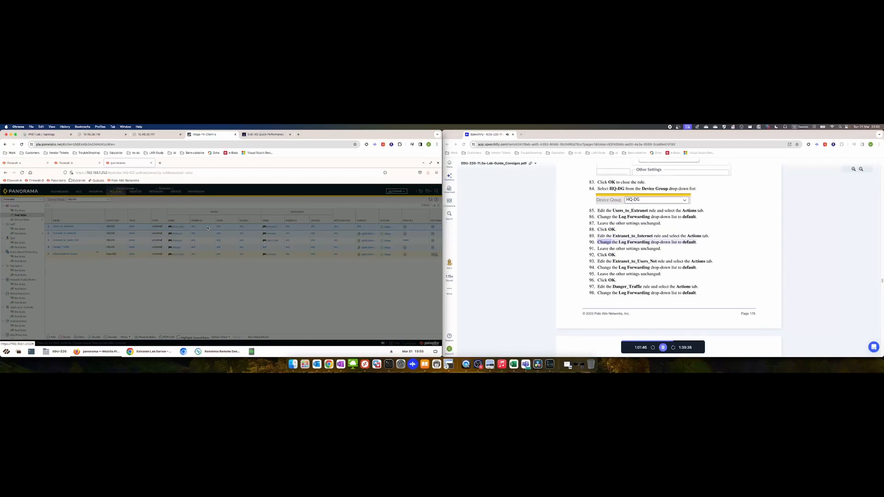
{"action": "left_click", "coordinate": [663, 349]}
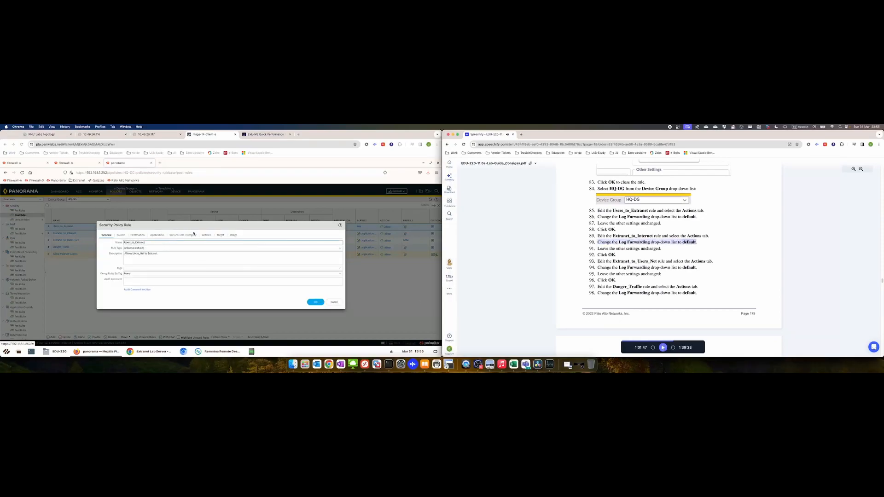
{"action": "left_click", "coordinate": [207, 236]}
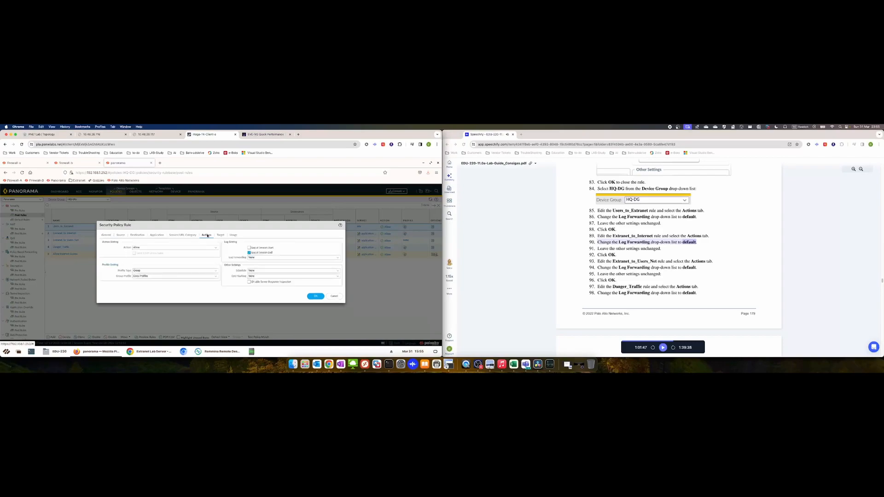
{"action": "left_click", "coordinate": [337, 259]}
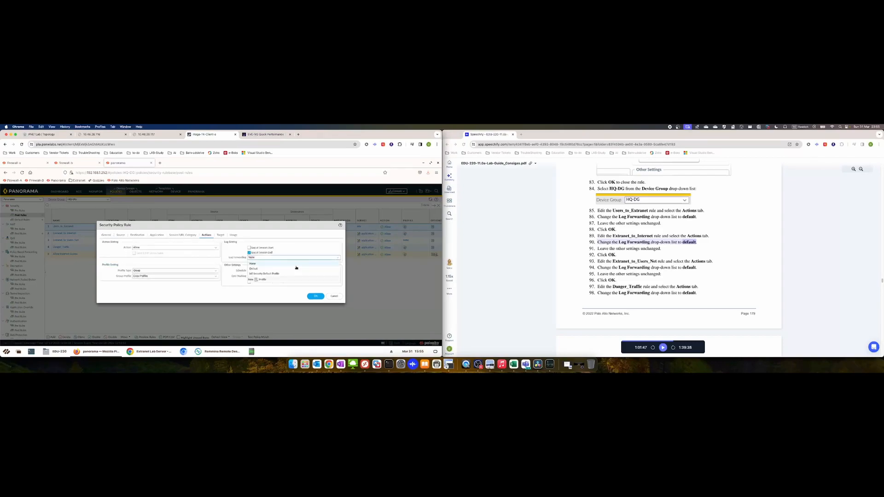
{"action": "left_click", "coordinate": [267, 269]}
{"action": "left_click", "coordinate": [315, 295]}
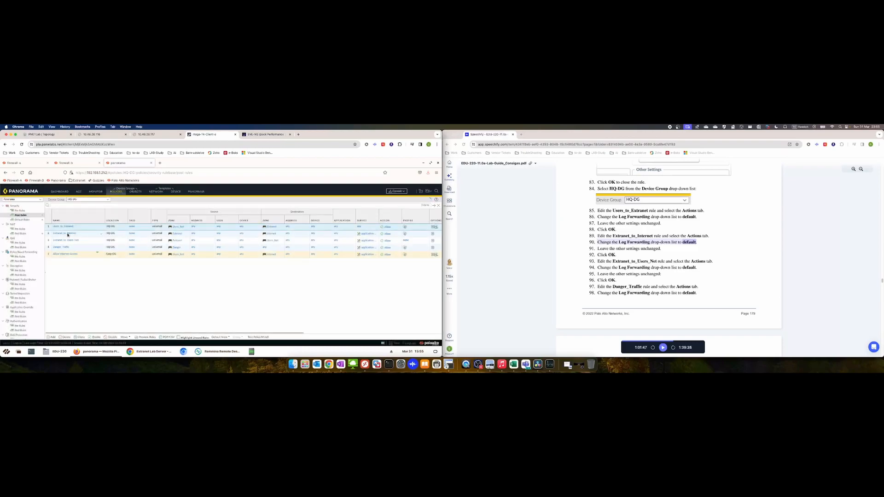
Set Log Forwarding to default on the Extranet_to_Internet and Extranet_to_Users_Net rules
{"action": "left_click", "coordinate": [68, 235]}
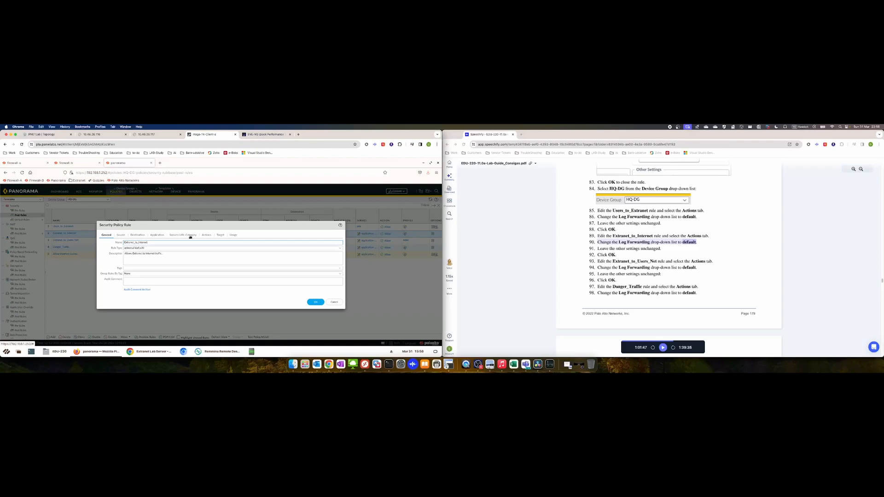
{"action": "left_click", "coordinate": [190, 235]}
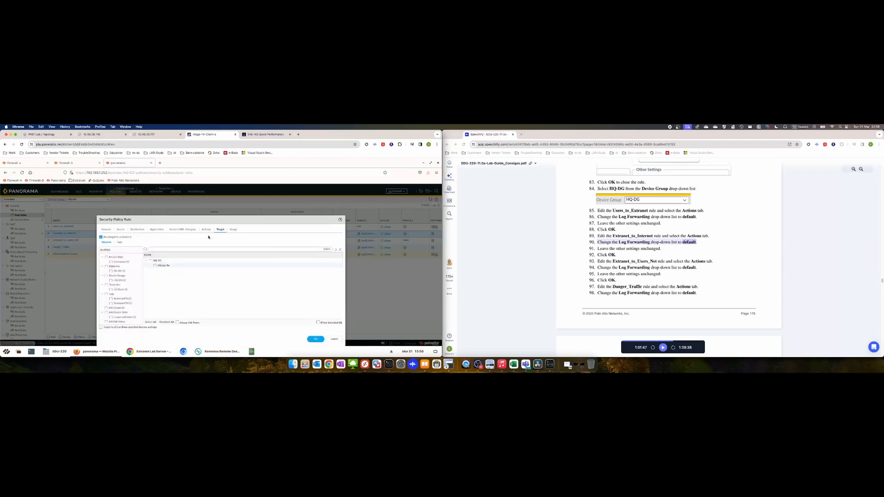
{"action": "left_click", "coordinate": [207, 235]}
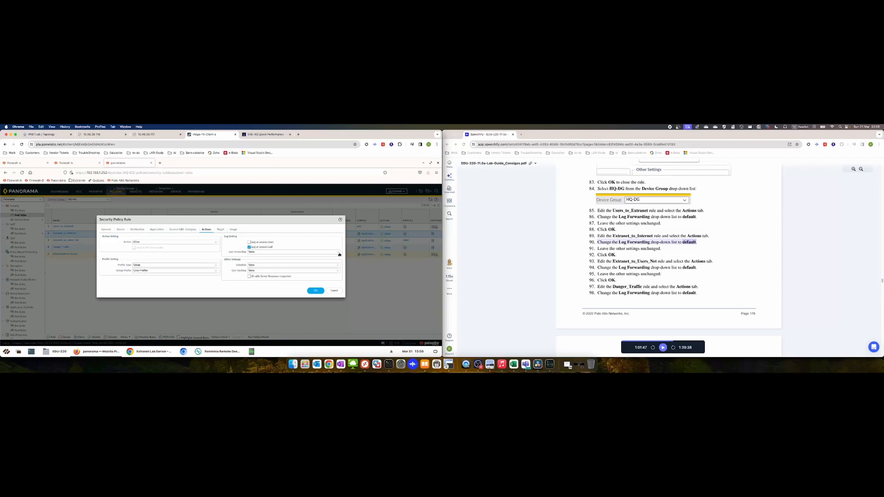
{"action": "left_click", "coordinate": [274, 252]}
{"action": "left_click", "coordinate": [263, 263]}
{"action": "left_click", "coordinate": [314, 291]}
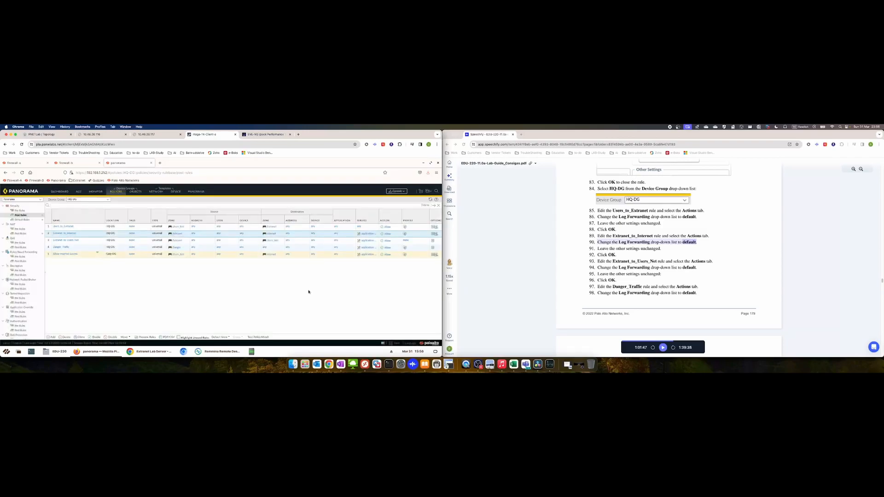
{"action": "left_click", "coordinate": [69, 240]}
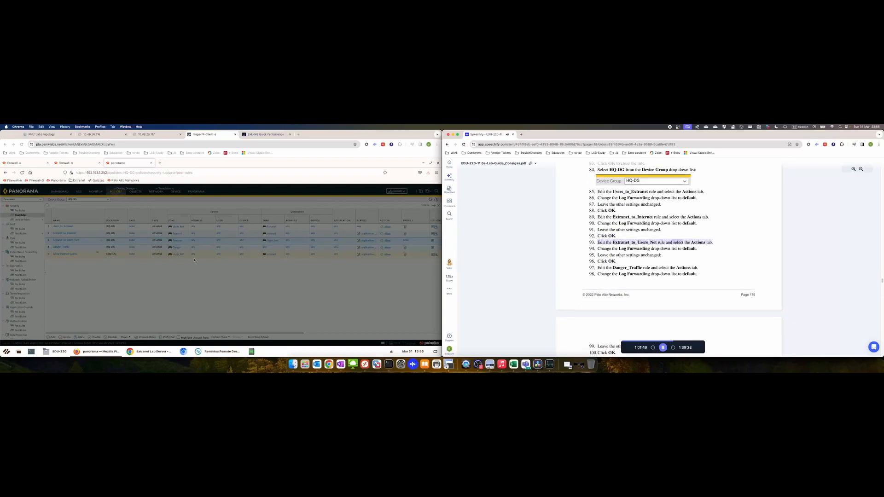
{"action": "left_click", "coordinate": [207, 235]}
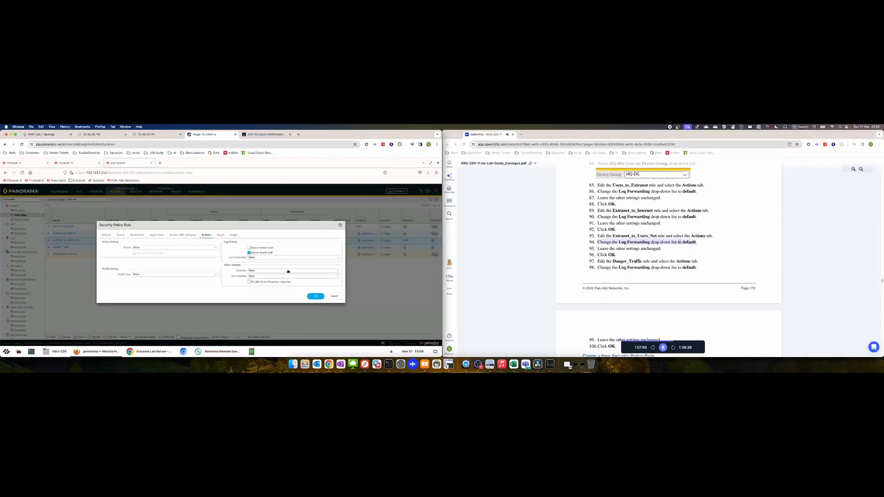
{"action": "left_click", "coordinate": [289, 270]}
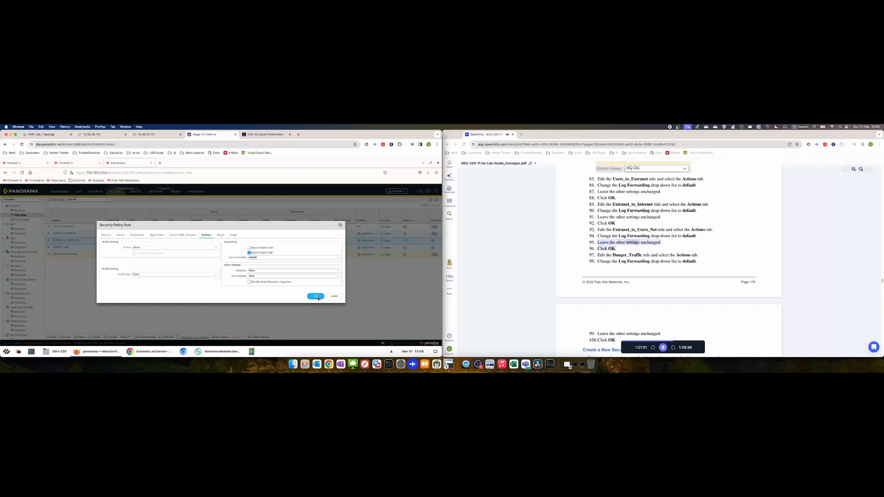
{"action": "left_click", "coordinate": [316, 297]}
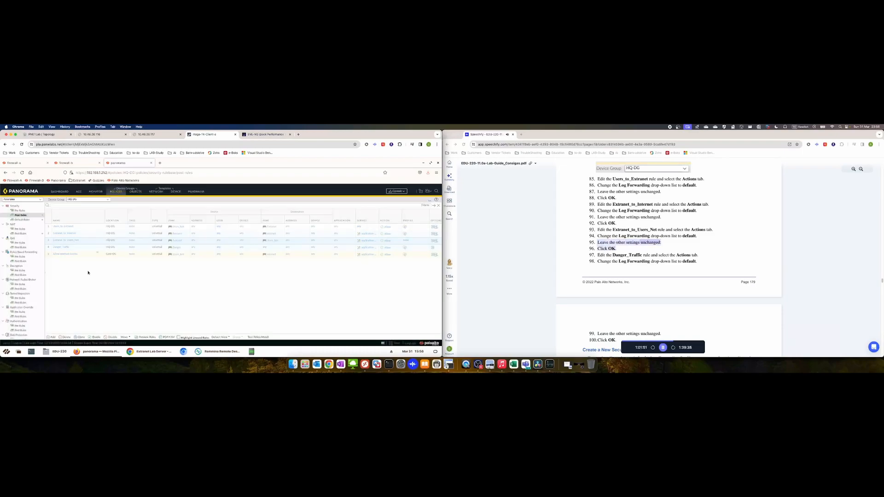
Set the Danger_Traffic rule's Log Forwarding to default and save it
{"action": "left_click", "coordinate": [66, 248]}
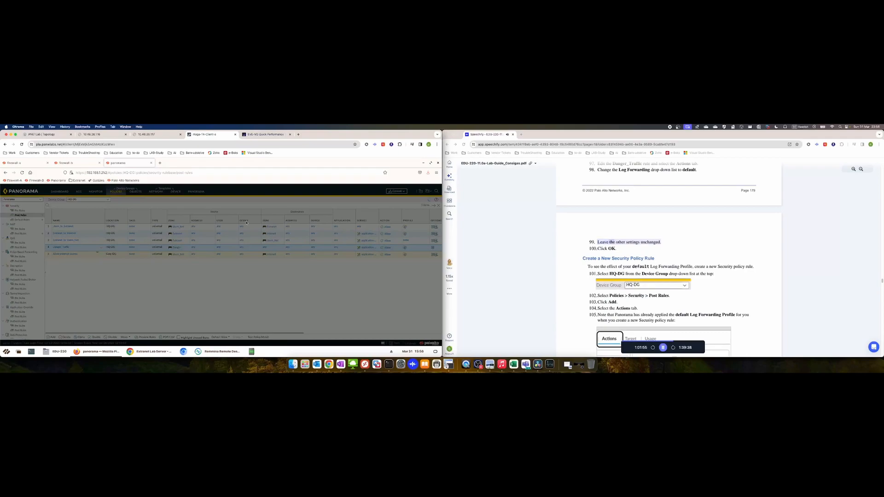
{"action": "left_click", "coordinate": [221, 235]}
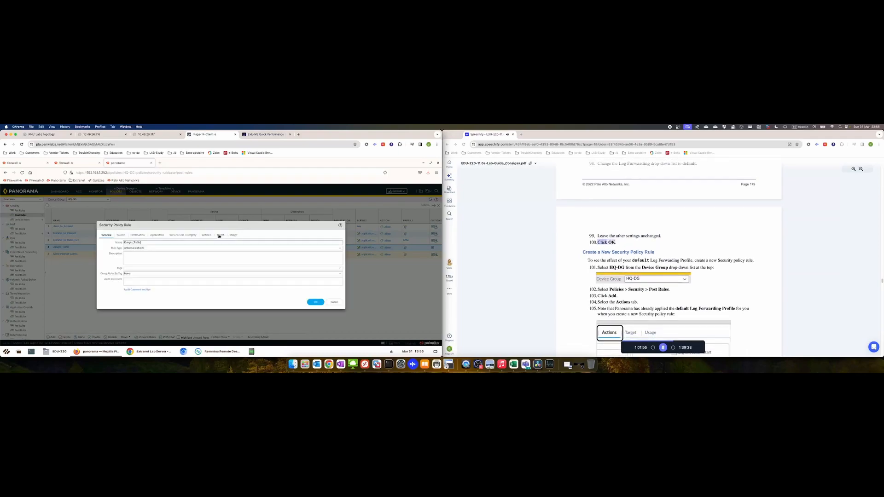
{"action": "left_click", "coordinate": [207, 230]}
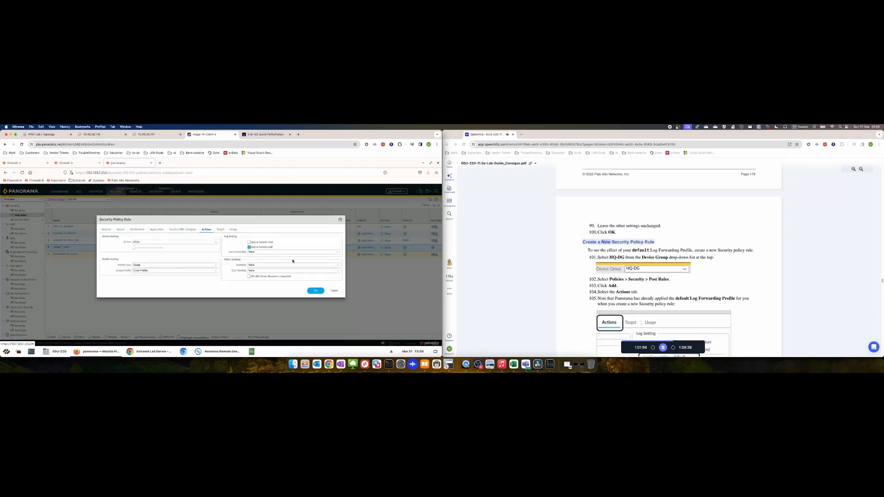
{"action": "left_click", "coordinate": [327, 252]}
{"action": "left_click", "coordinate": [271, 262]}
{"action": "left_click", "coordinate": [318, 291]}
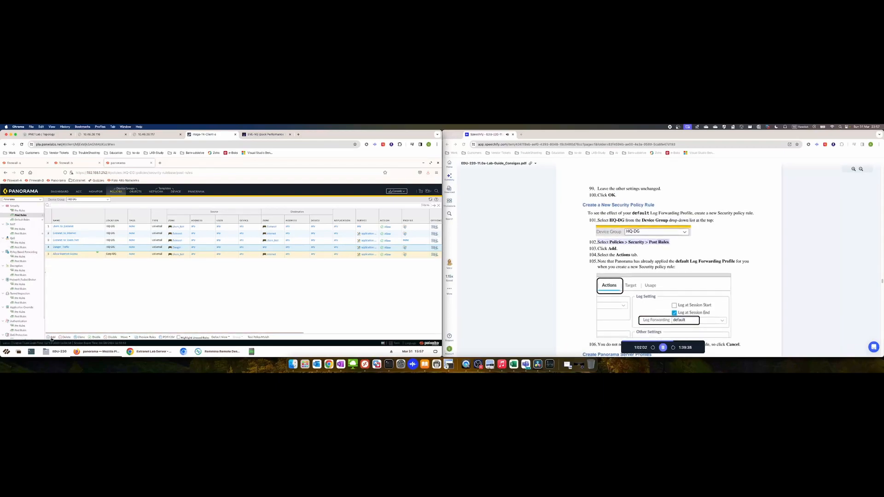
{"action": "left_click", "coordinate": [51, 337]}
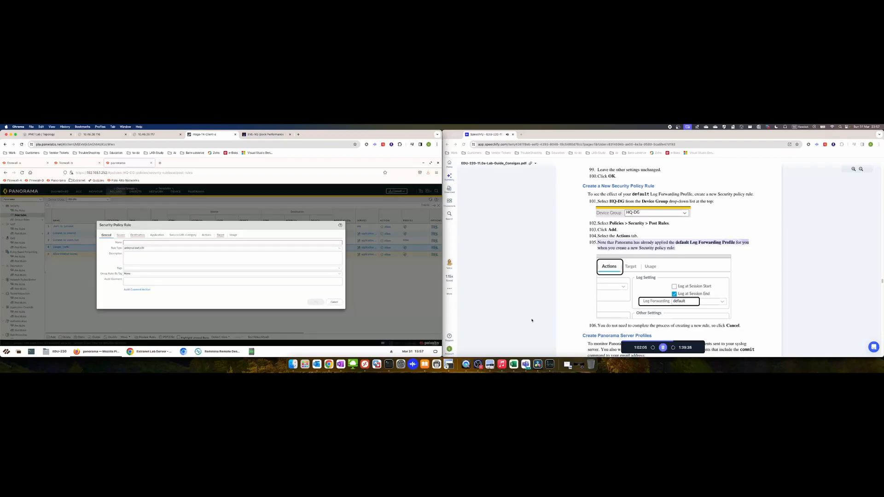
{"action": "left_click", "coordinate": [206, 235]}
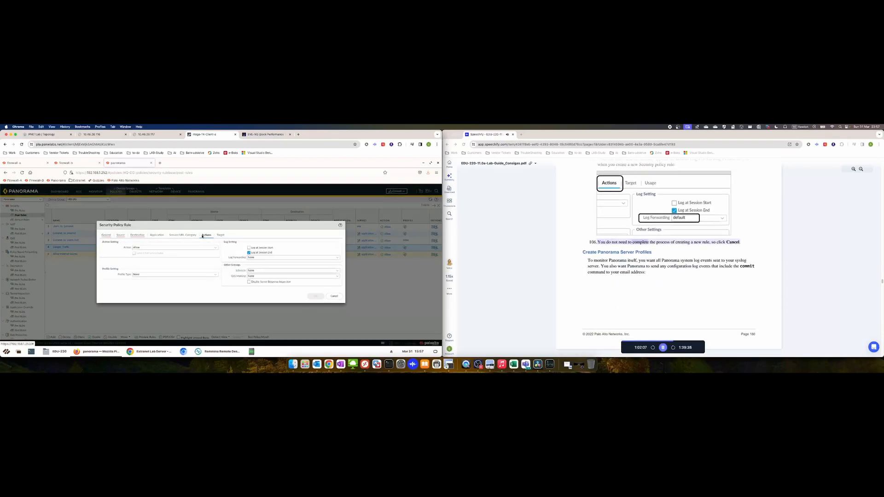
{"action": "left_click", "coordinate": [669, 349]}
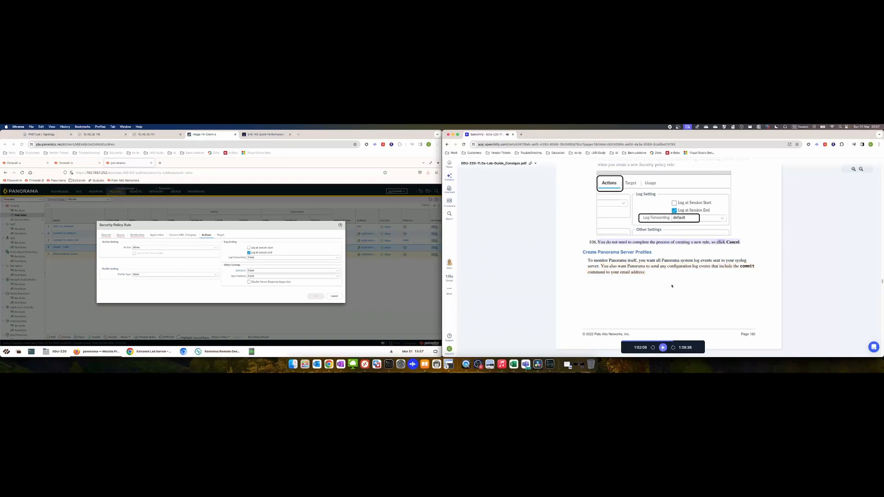
{"action": "scroll", "coordinate": [670, 304], "scroll_direction": "up", "scroll_amount": 3}
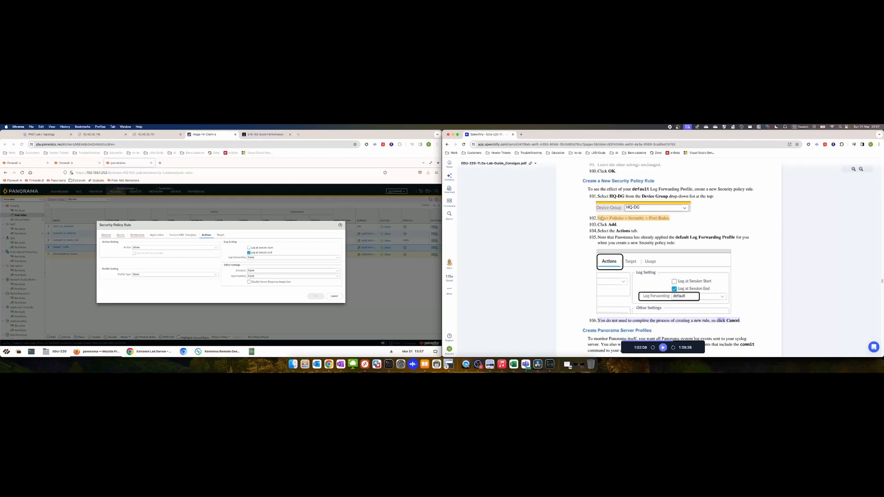
{"action": "left_click", "coordinate": [335, 297]}
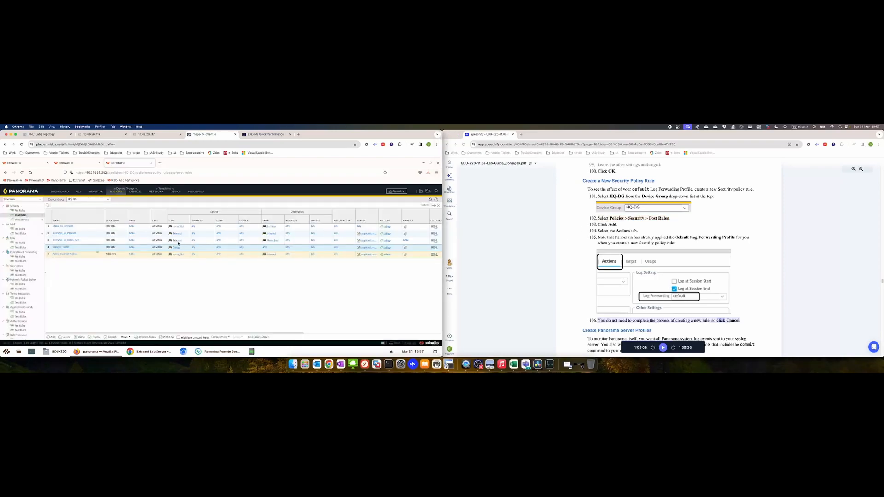
{"action": "scroll", "coordinate": [603, 237], "scroll_direction": "up", "scroll_amount": 4}
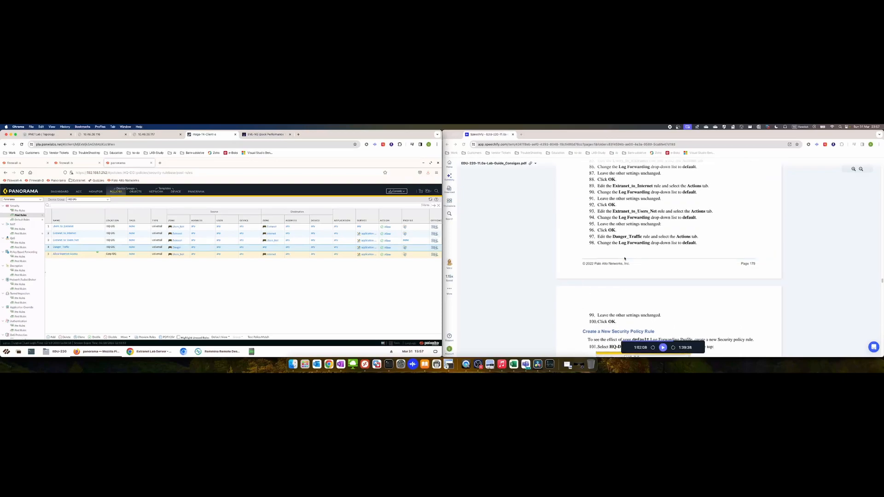
{"action": "scroll", "coordinate": [624, 259], "scroll_direction": "down", "scroll_amount": 3}
{"action": "scroll", "coordinate": [624, 259], "scroll_direction": "down", "scroll_amount": 1}
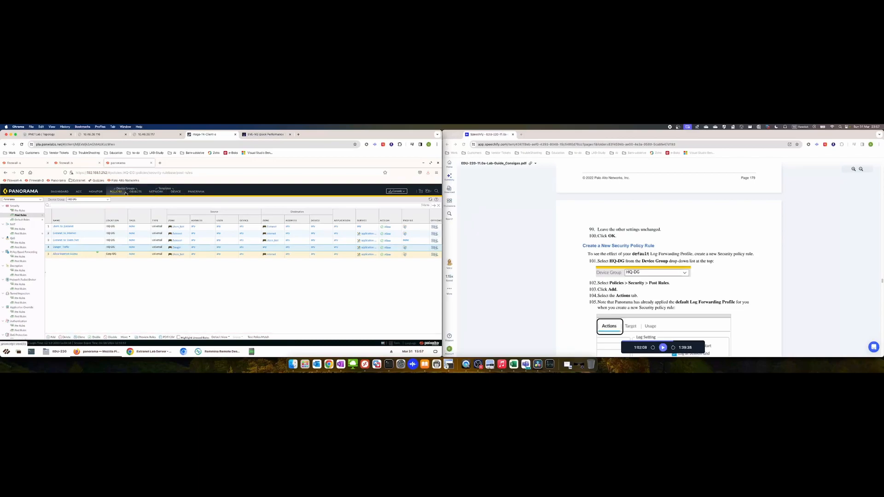
{"action": "left_click", "coordinate": [135, 192]}
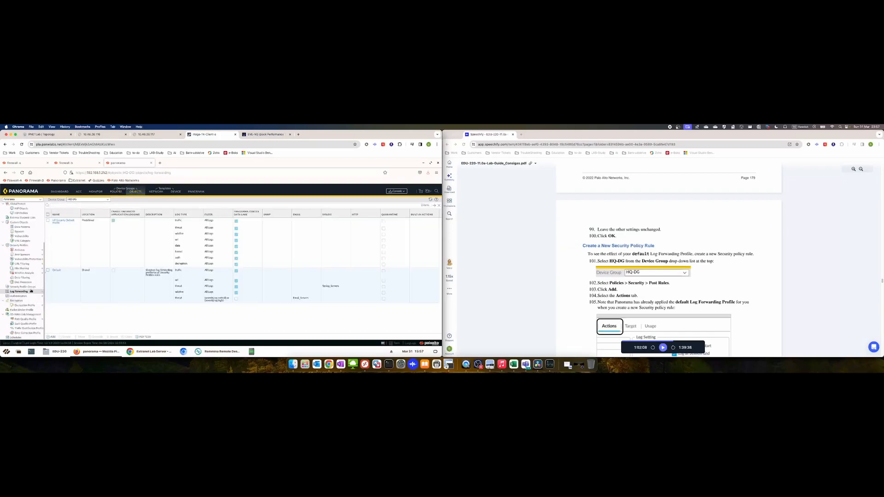
{"action": "left_click", "coordinate": [55, 271]}
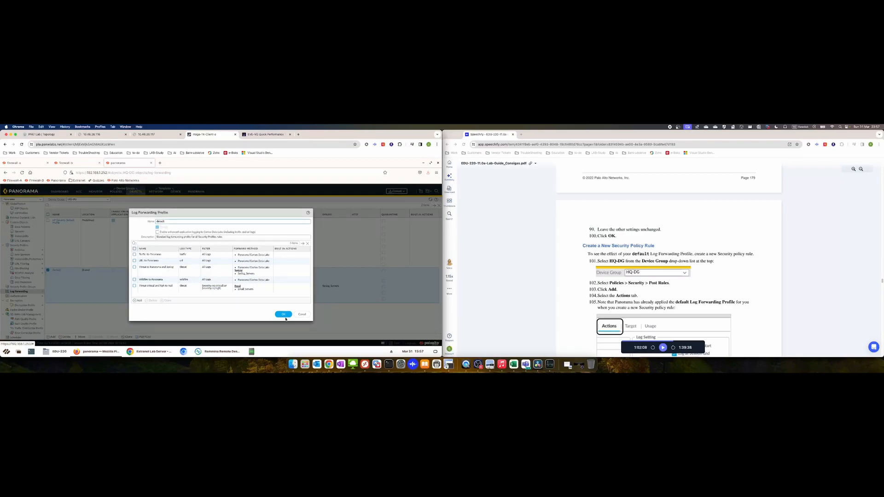
{"action": "left_click", "coordinate": [284, 315]}
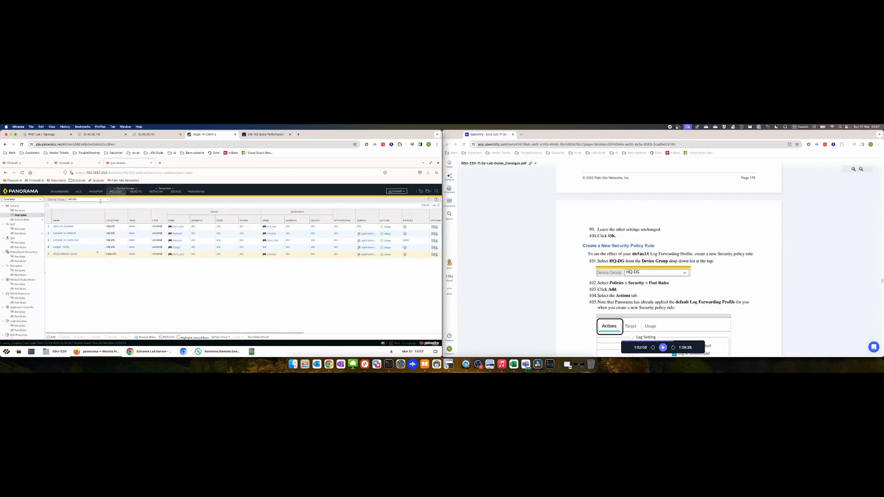
{"action": "left_click", "coordinate": [50, 337]}
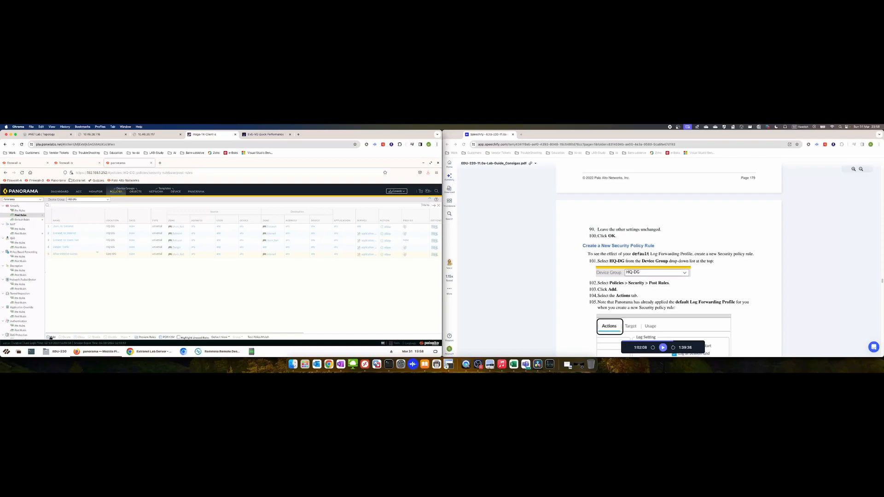
{"action": "left_click", "coordinate": [50, 337]}
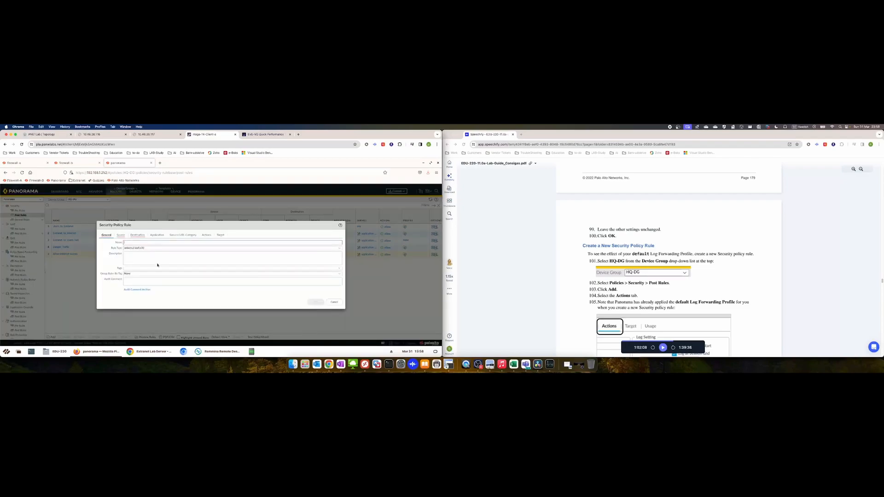
{"action": "left_click", "coordinate": [206, 235]}
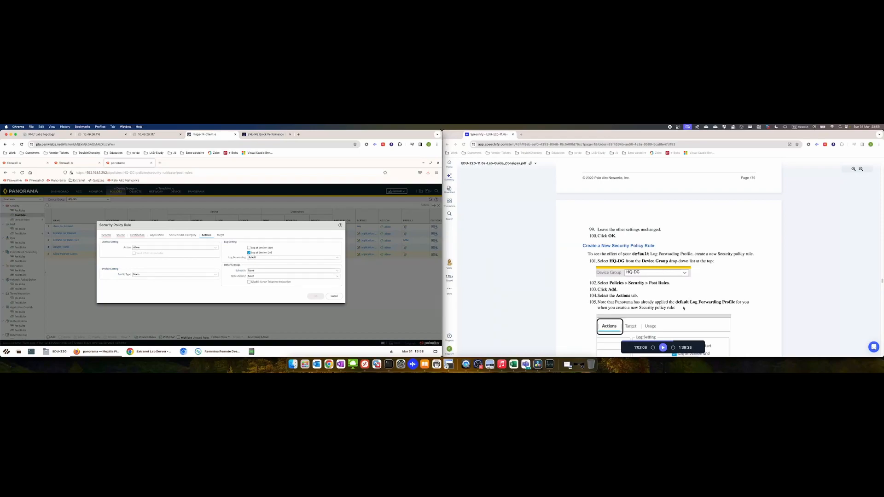
{"action": "left_click", "coordinate": [662, 348]}
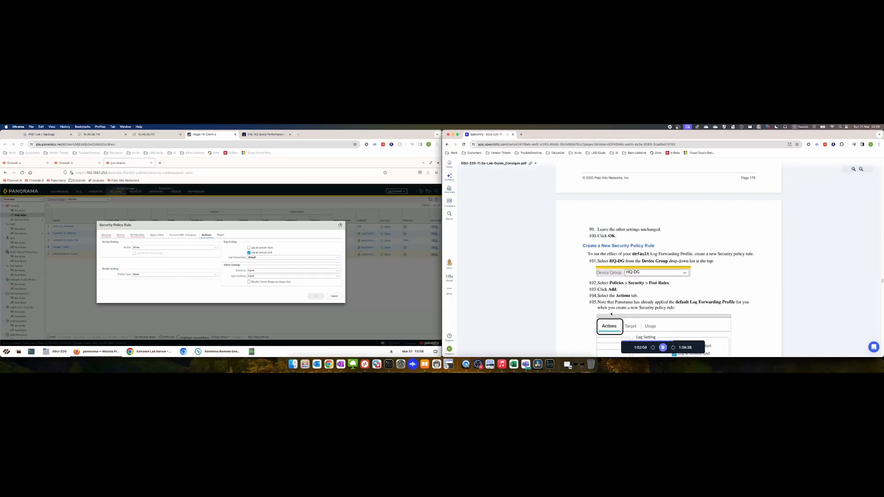
{"action": "scroll", "coordinate": [612, 309], "scroll_direction": "down", "scroll_amount": 5}
{"action": "left_click", "coordinate": [633, 276]}
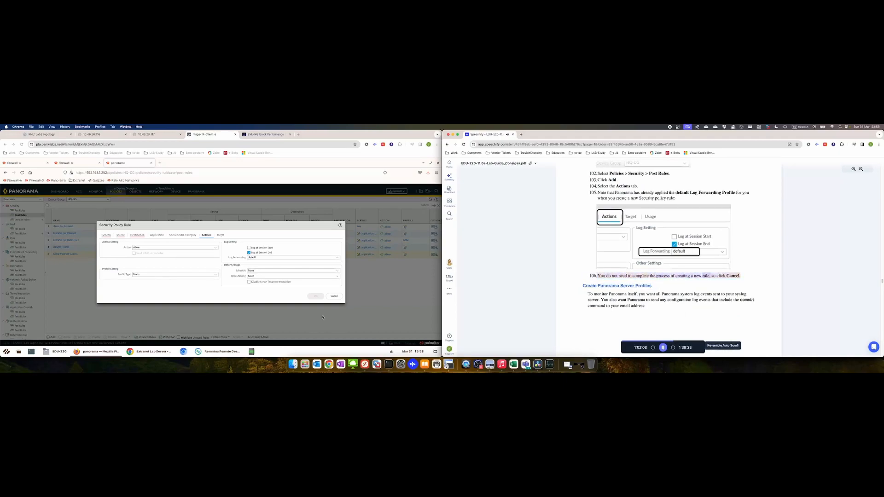
{"action": "left_click", "coordinate": [334, 296]}
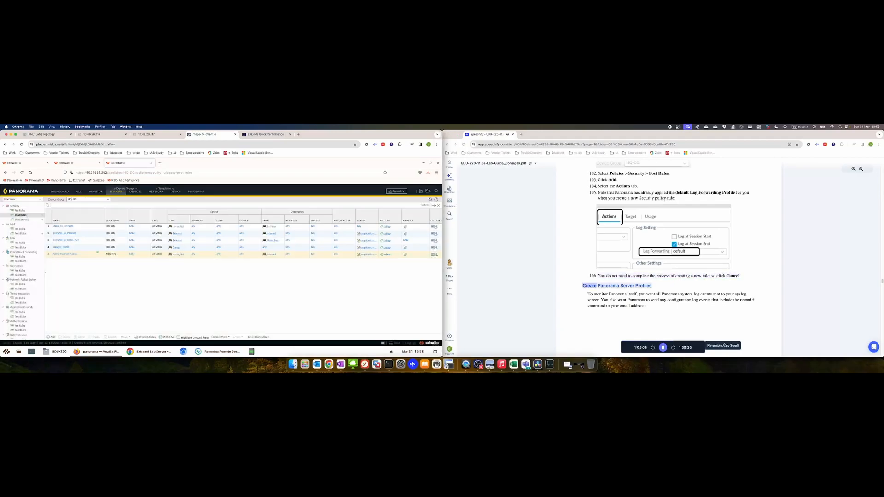
{"action": "left_click", "coordinate": [723, 345]}
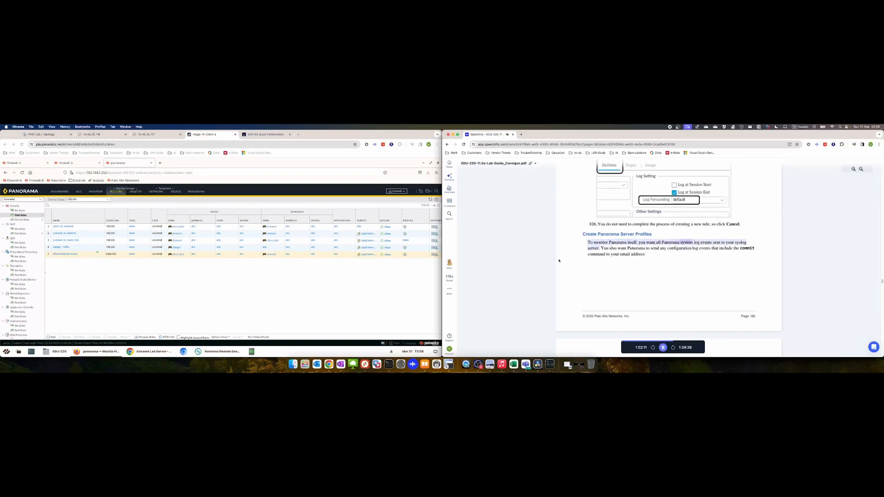
Go to the Panorama tab and open the Server Profiles > Syslog list
{"action": "left_click", "coordinate": [198, 191]}
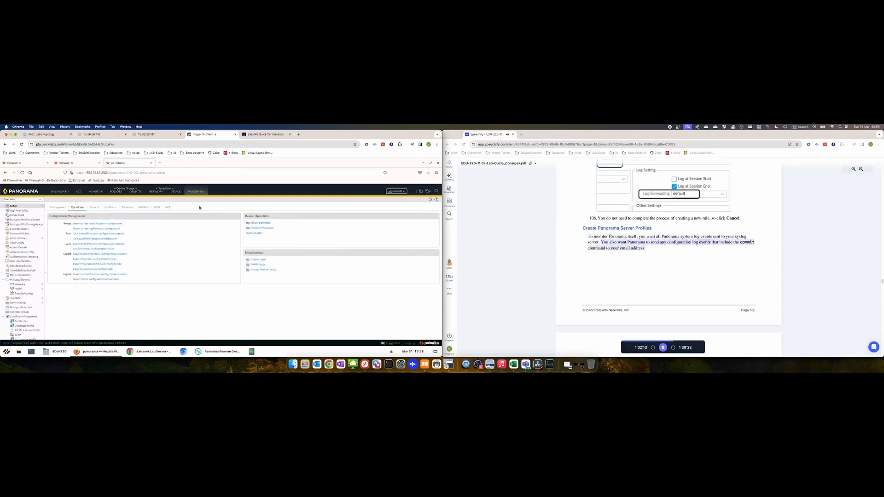
{"action": "scroll", "coordinate": [32, 299], "scroll_direction": "down", "scroll_amount": 4}
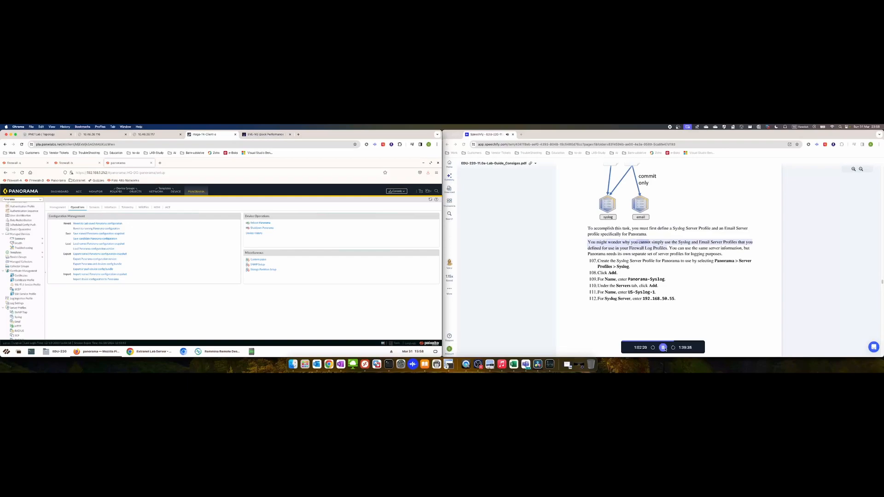
{"action": "left_click", "coordinate": [664, 348]}
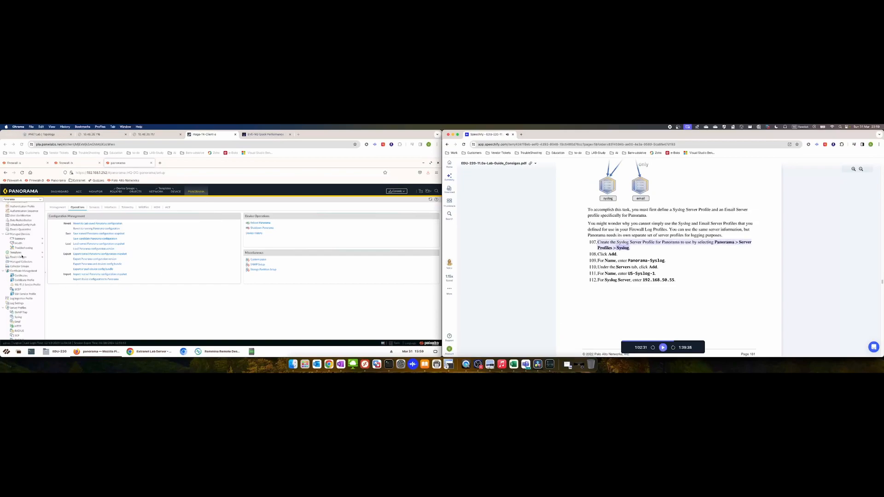
{"action": "left_click", "coordinate": [200, 193]}
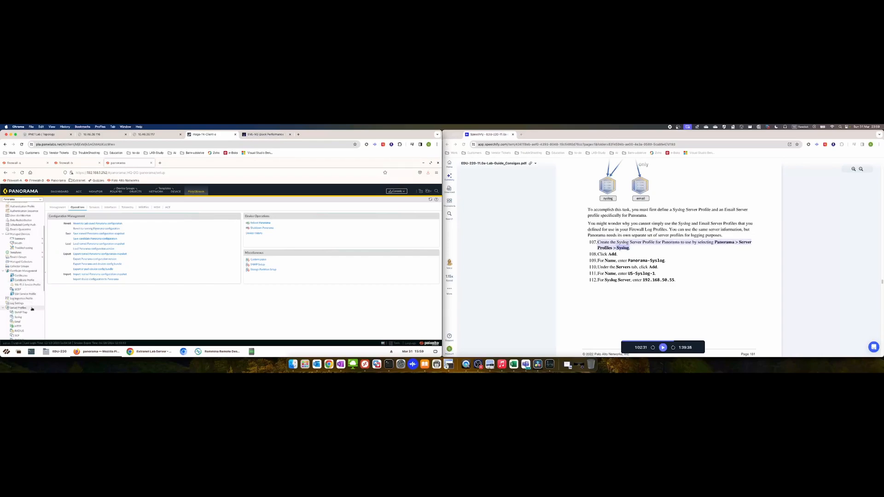
{"action": "scroll", "coordinate": [31, 308], "scroll_direction": "down", "scroll_amount": 2}
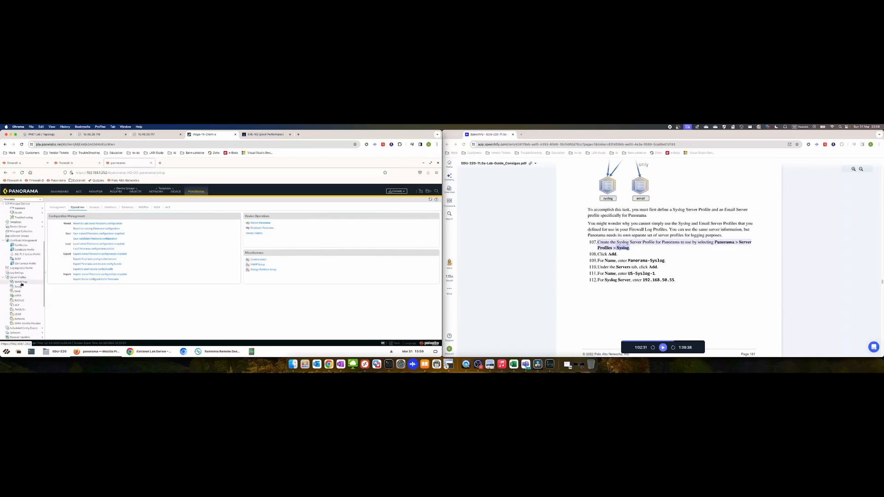
{"action": "left_click", "coordinate": [19, 287]}
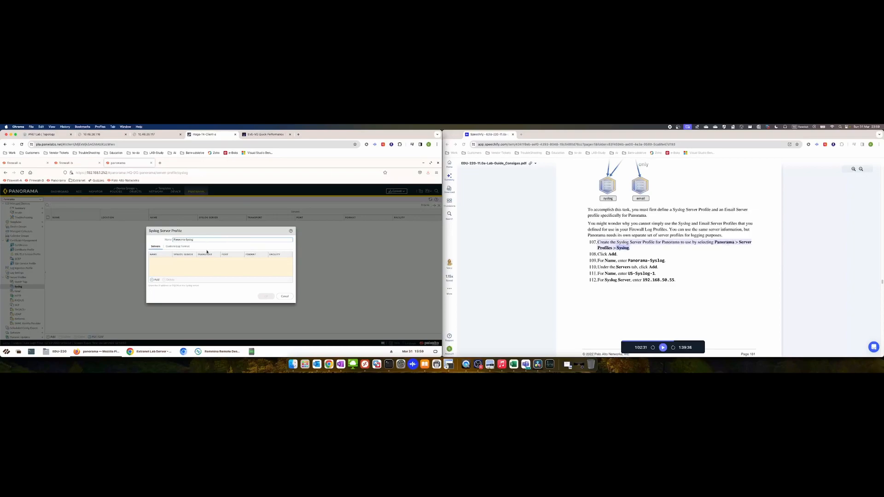
Add syslog server US-Syslog-1 at 192.168.50.55 and save the Panorama-Syslog profile
{"action": "left_click", "coordinate": [156, 279]}
{"action": "left_click", "coordinate": [161, 259]}
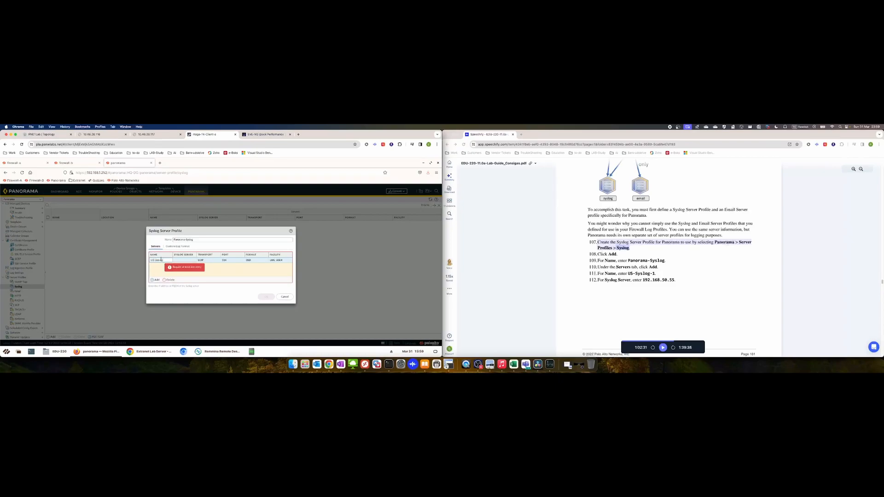
{"action": "left_click", "coordinate": [188, 260]}
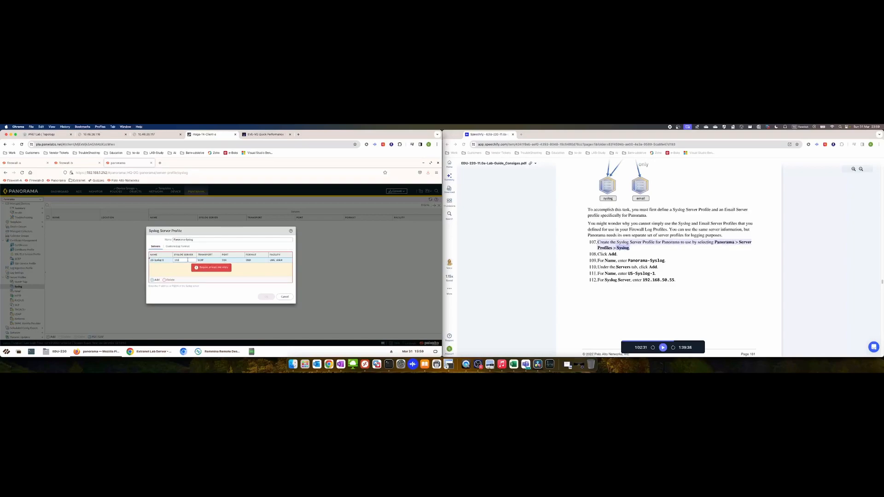
{"action": "type", "text": "192.168.50.55"}
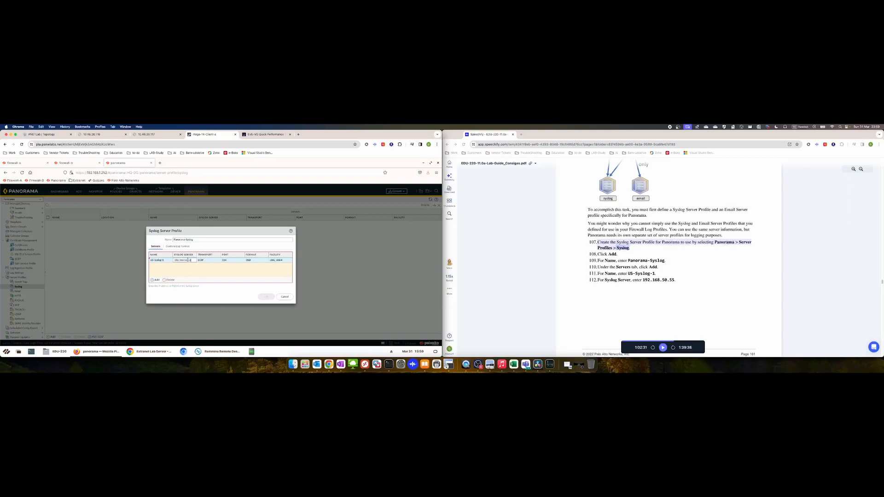
{"action": "left_click", "coordinate": [221, 275]}
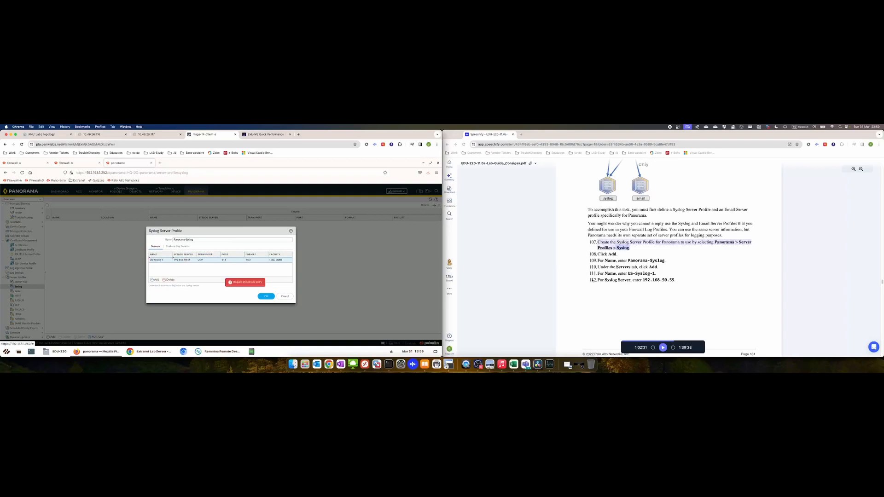
{"action": "left_click", "coordinate": [662, 348]}
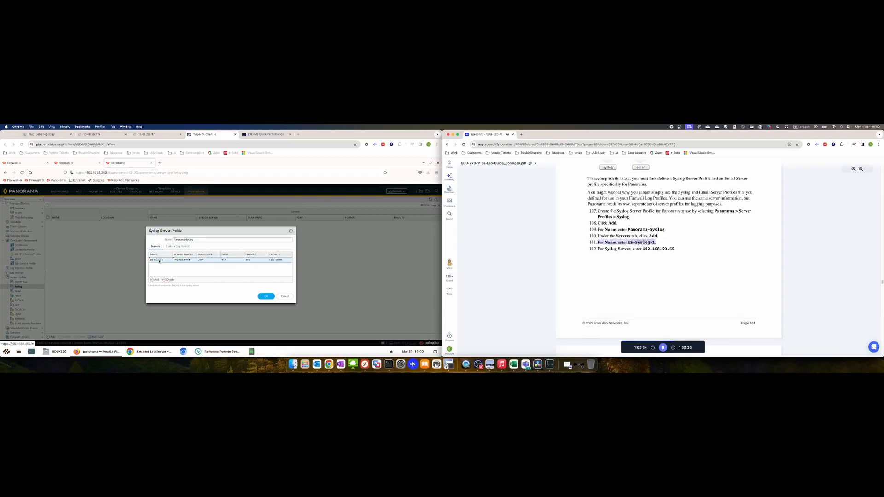
{"action": "scroll", "coordinate": [695, 257], "scroll_direction": "down", "scroll_amount": 3}
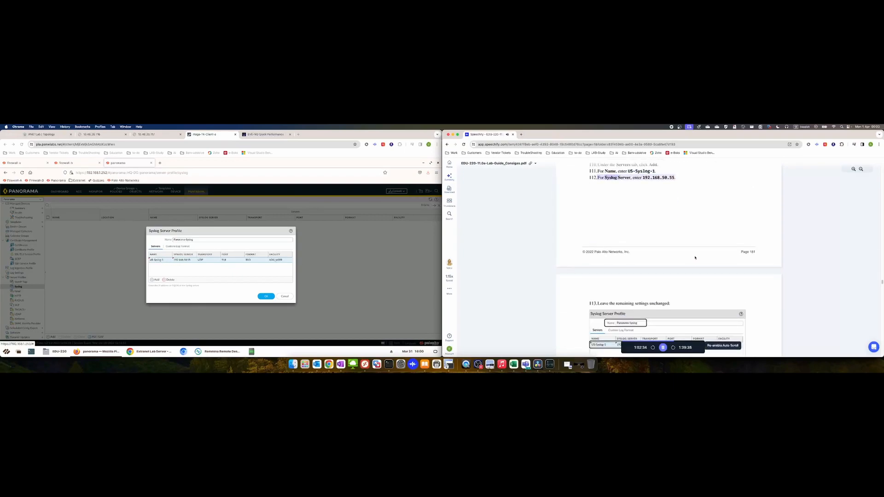
{"action": "left_click", "coordinate": [265, 296]}
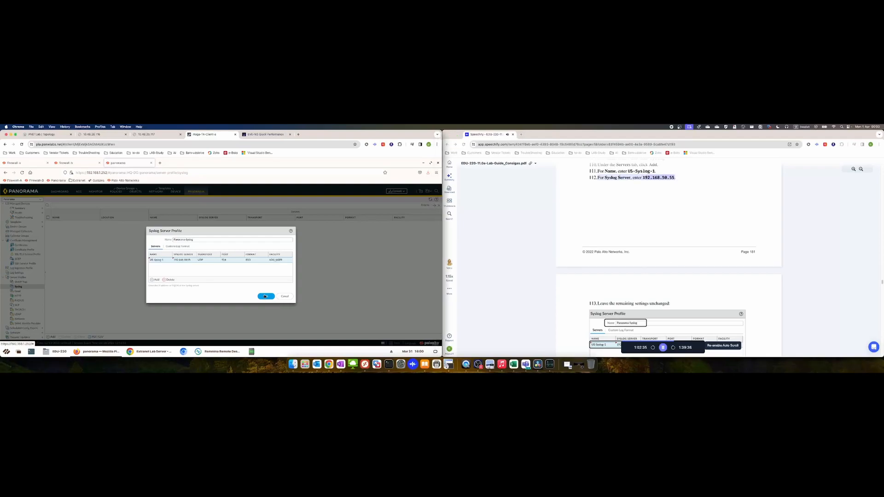
{"action": "left_click", "coordinate": [722, 345]}
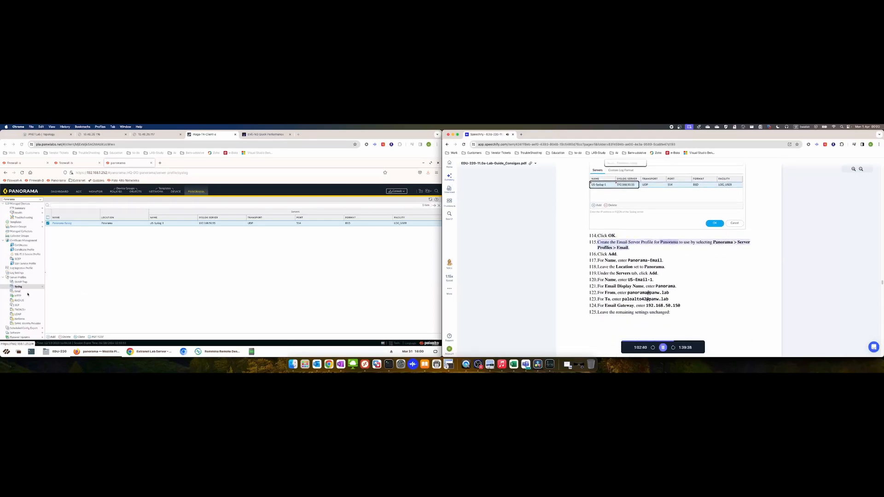
Create an email server profile named Panorama-Email with a mail server entry US-Email-1
{"action": "left_click", "coordinate": [26, 291]}
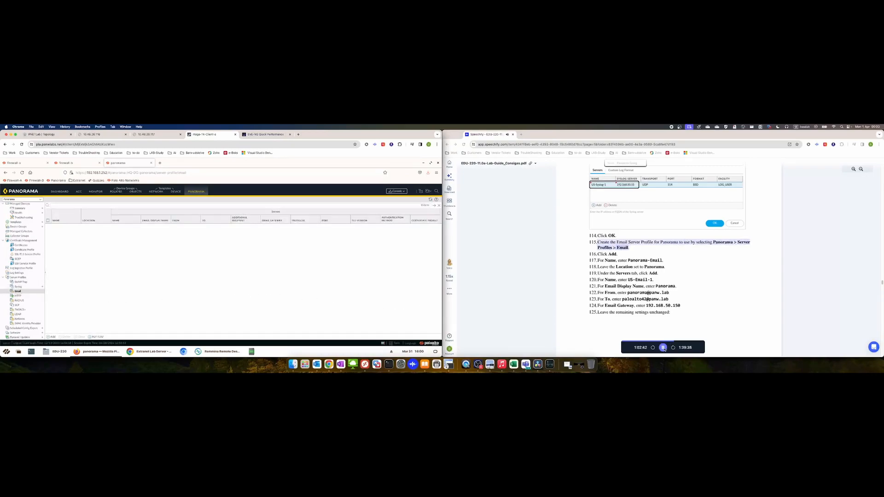
{"action": "left_click", "coordinate": [53, 338]}
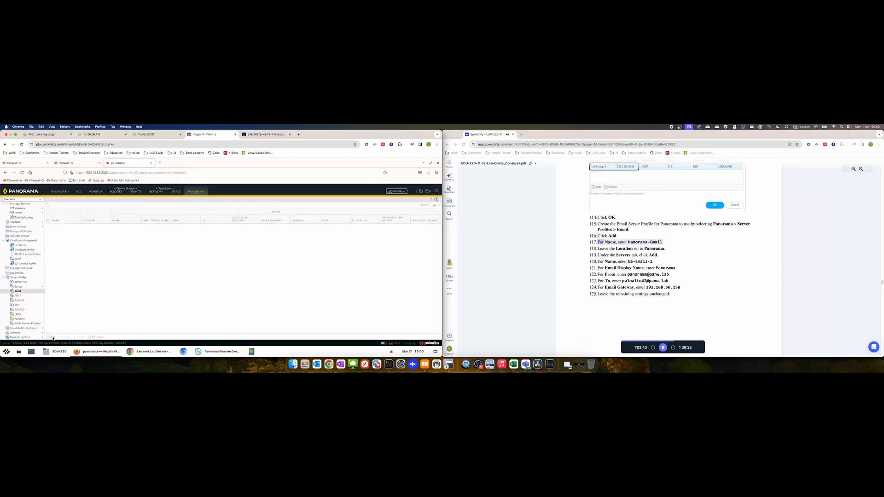
{"action": "left_click", "coordinate": [185, 230]}
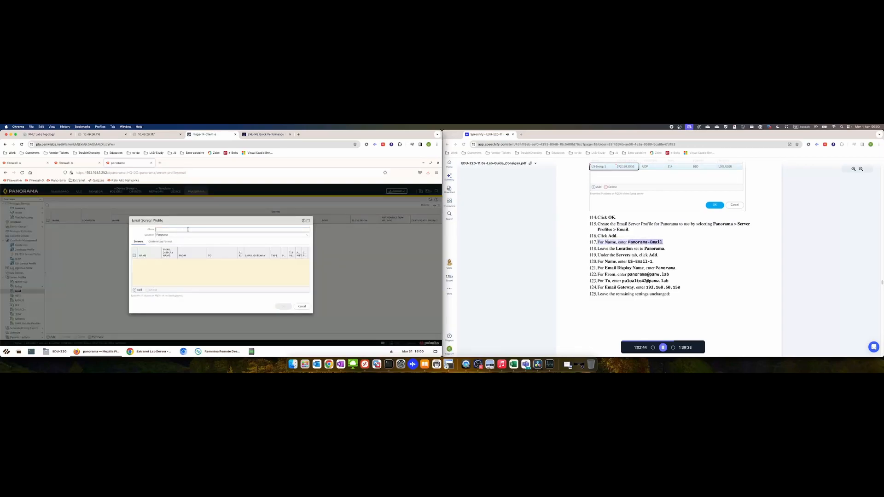
{"action": "type", "text": "Panorama-Email"}
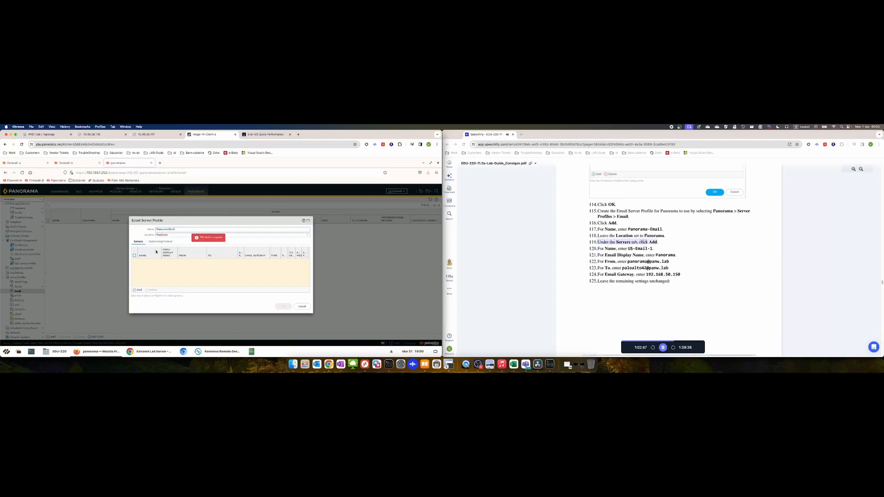
{"action": "left_click", "coordinate": [138, 289]}
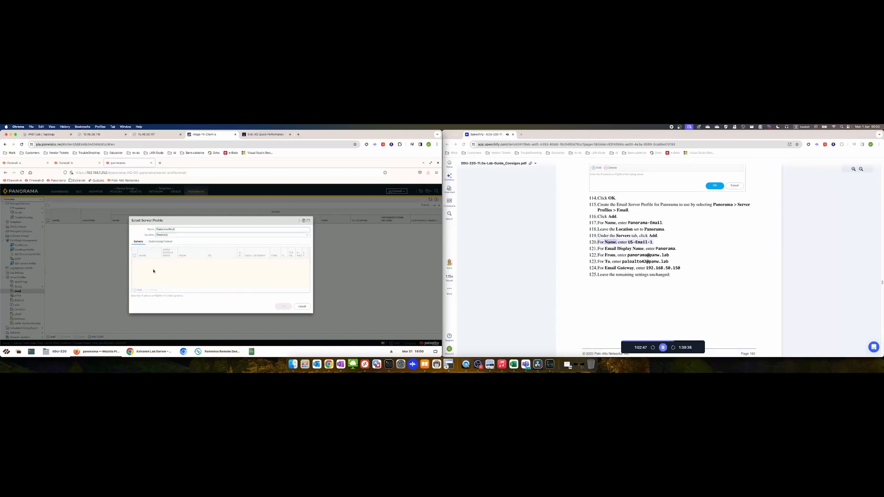
{"action": "left_click", "coordinate": [217, 226]}
{"action": "type", "text": "US"}
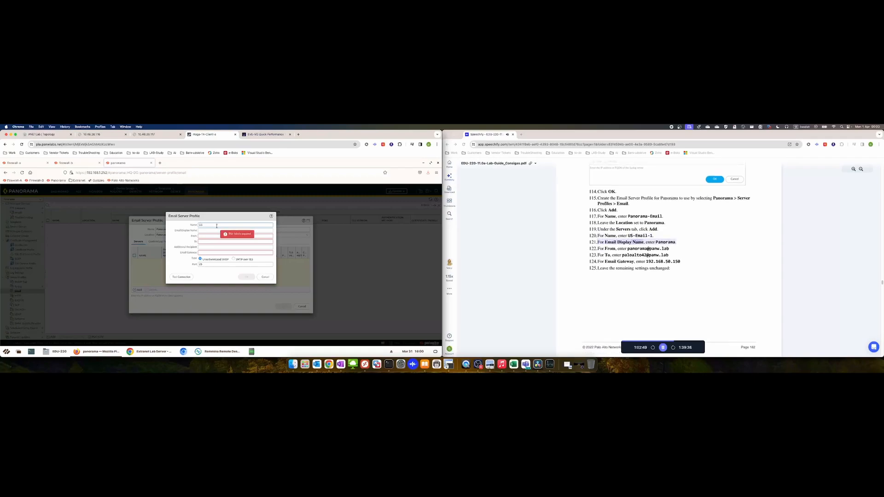
{"action": "type", "text": "-Email"}
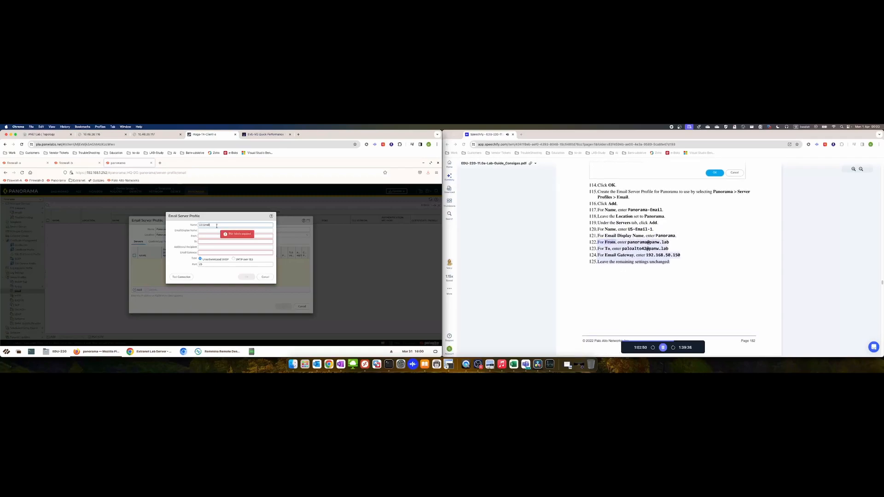
{"action": "type", "text": "-1"}
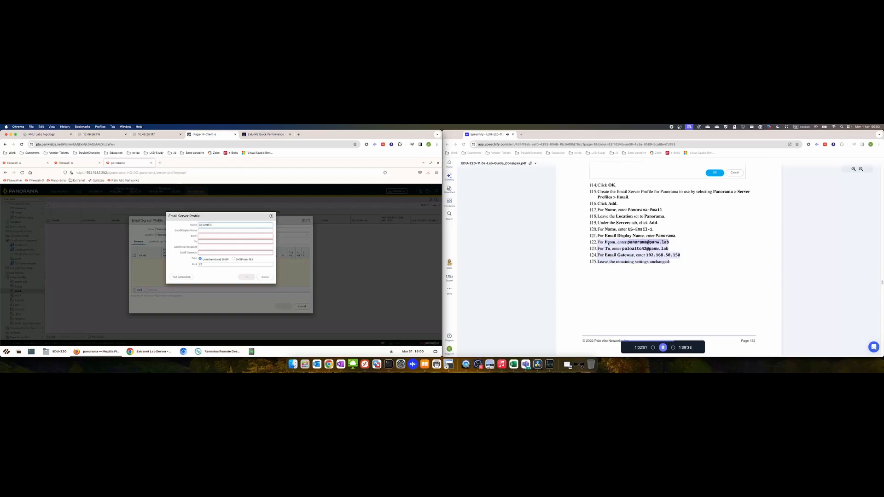
Give US-Email-1 display name Panorama, sender and recipient addresses, and gateway 192.168.50.150
{"action": "left_click", "coordinate": [663, 349]}
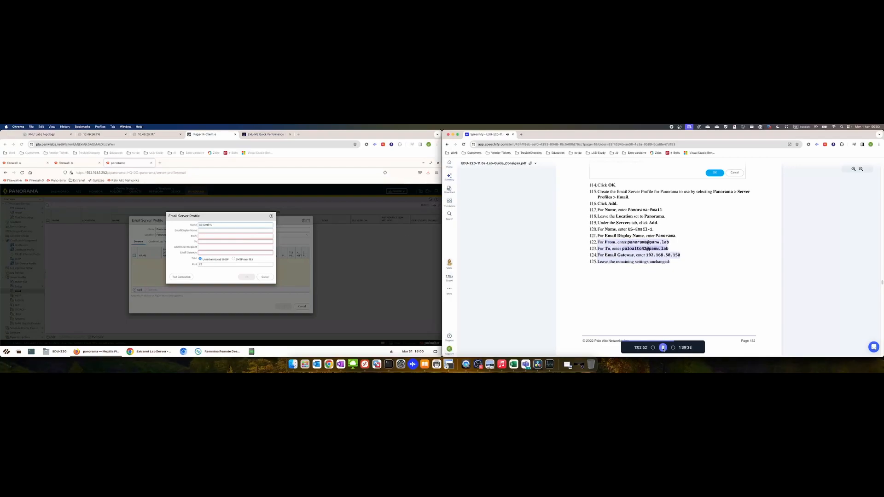
{"action": "left_click", "coordinate": [663, 347]}
{"action": "left_click", "coordinate": [216, 233]}
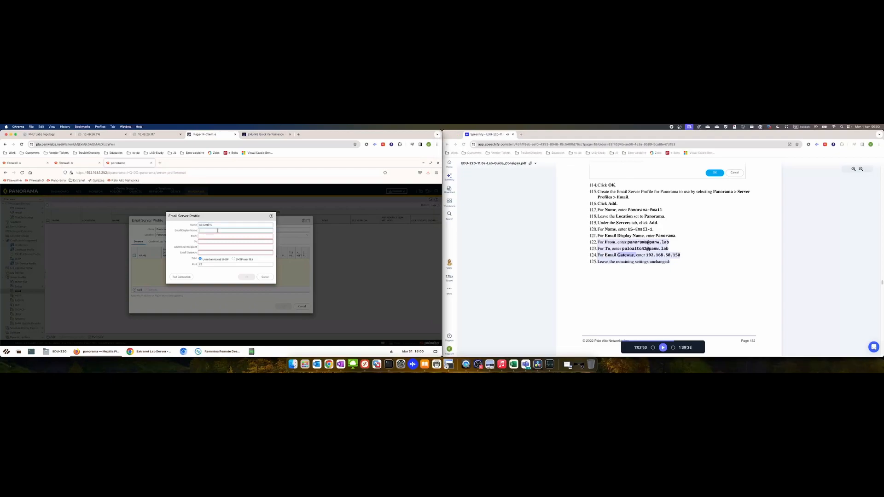
{"action": "type", "text": "Panorama"}
{"action": "key", "text": "Tab"}
{"action": "type", "text": "b"}
{"action": "key", "text": "Tab"}
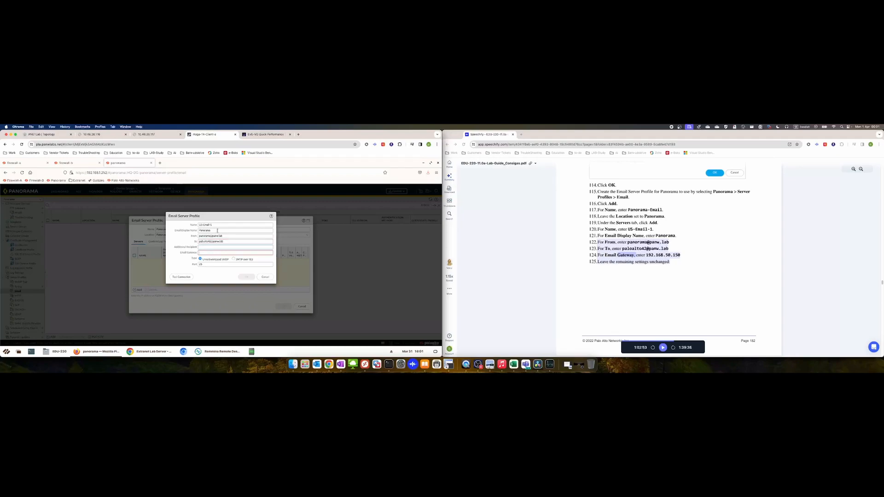
{"action": "type", "text": "192.168.50.150"}
{"action": "left_click", "coordinate": [663, 348]}
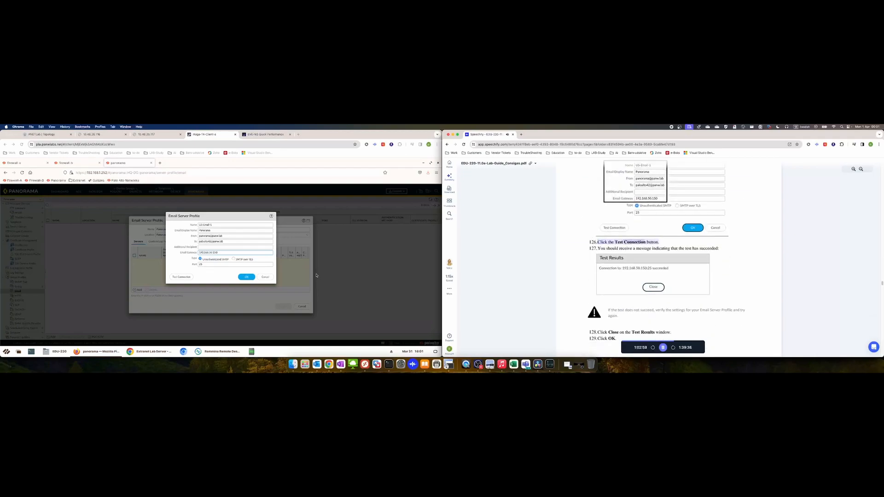
Confirm the 192.168.50.150 gateway test succeeds, then save server US-Email-1 and profile Panorama-Email
{"action": "left_click", "coordinate": [179, 277]}
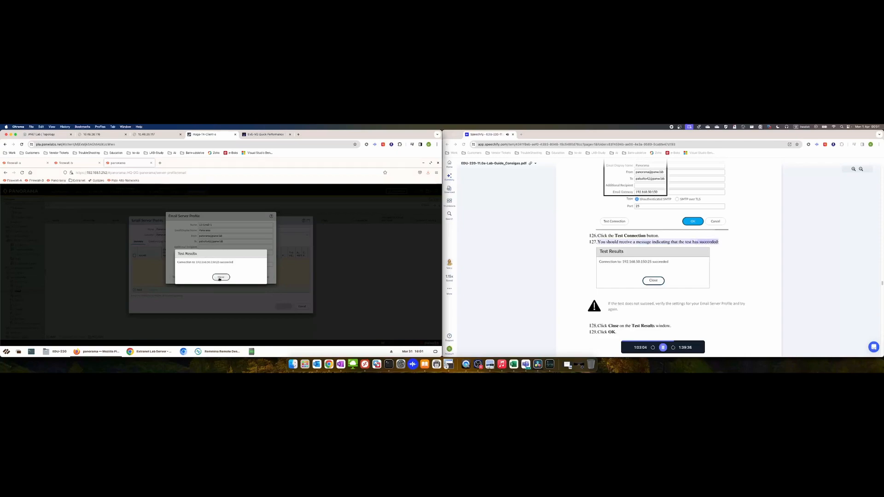
{"action": "left_click", "coordinate": [220, 278]}
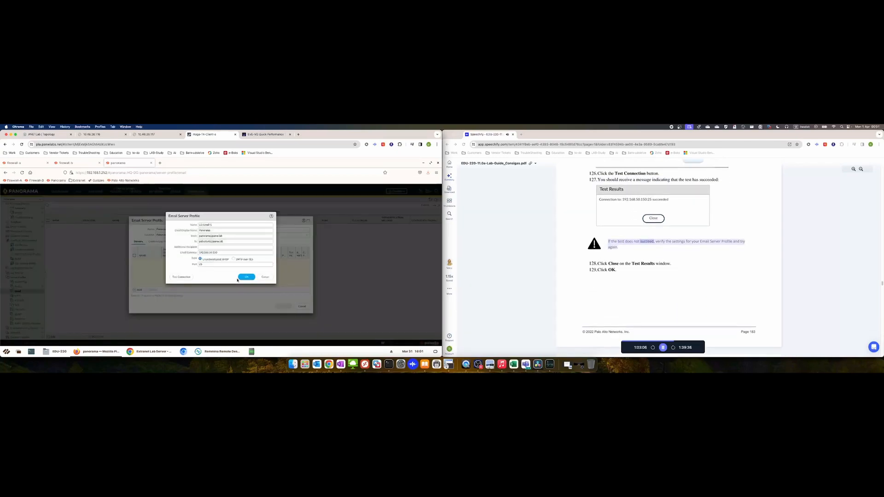
{"action": "left_click", "coordinate": [245, 278]}
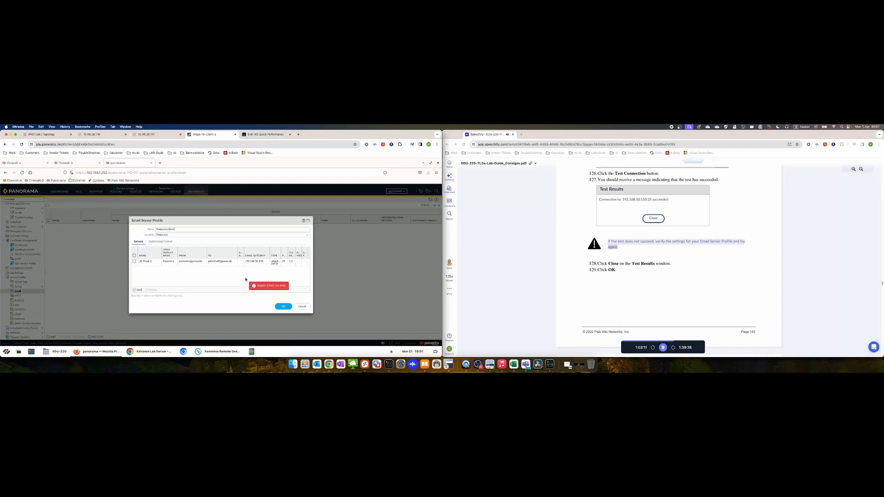
{"action": "left_click", "coordinate": [288, 307]}
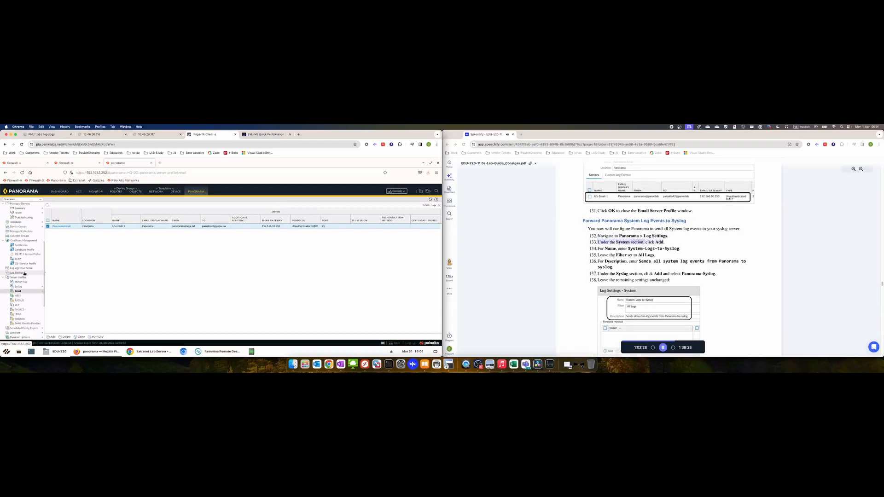
Under Panorama > Log Settings, add a System log entry named System-Logs-to-Syslog
{"action": "left_click", "coordinate": [23, 273]}
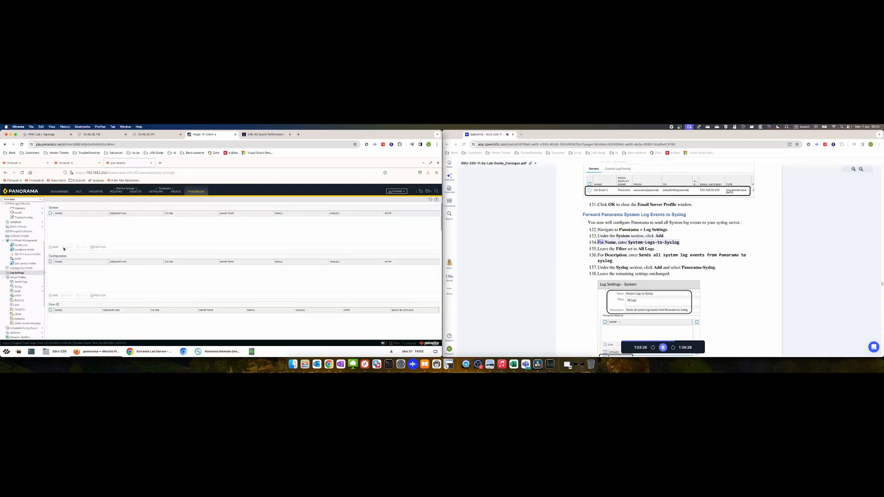
{"action": "left_click", "coordinate": [55, 248]}
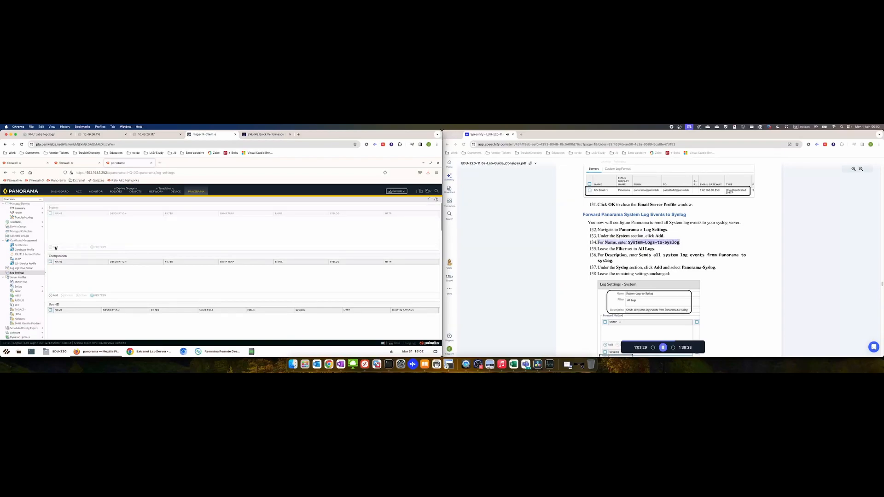
{"action": "left_click", "coordinate": [663, 347]}
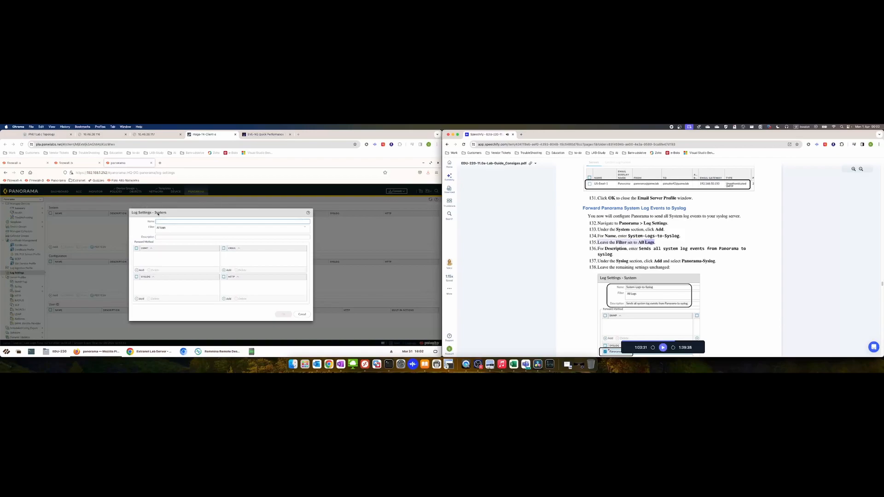
{"action": "left_click", "coordinate": [179, 222]}
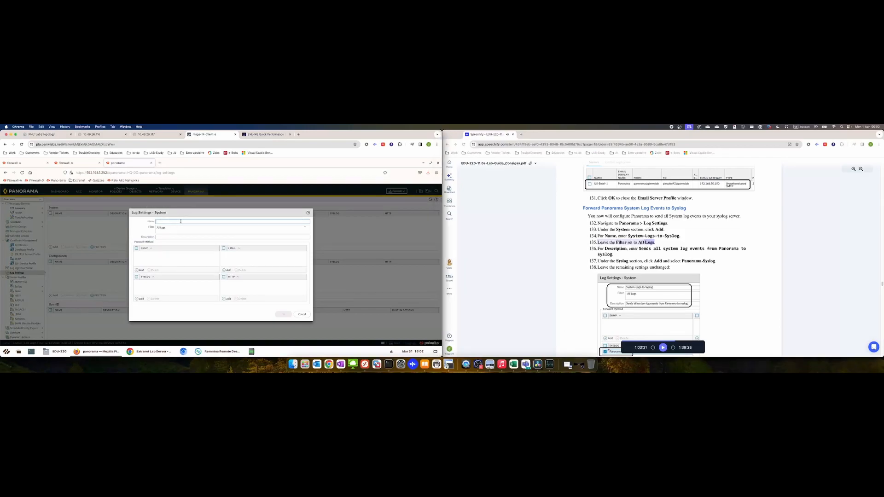
{"action": "type", "text": "S"}
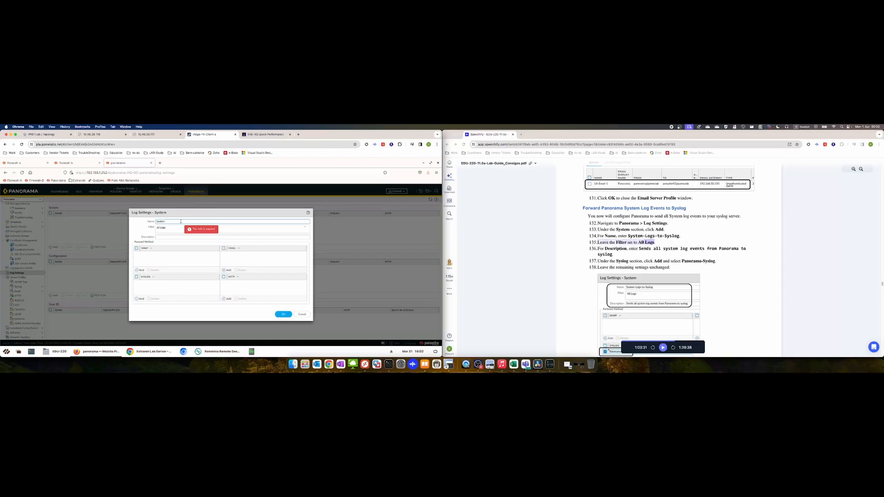
{"action": "type", "text": "ystem-Logs-to-Syslog"}
{"action": "key", "text": "Tab"}
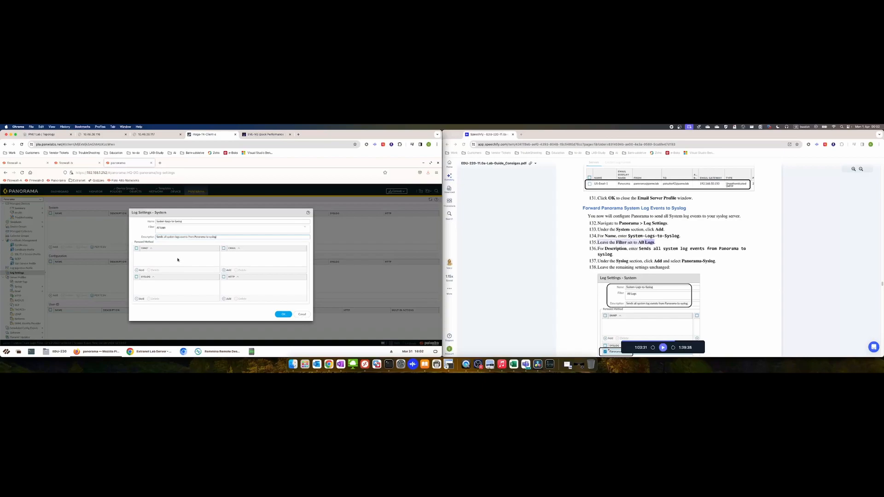
Add Panorama-Syslog as the syslog destination, plus a Panorama-Email email destination
{"action": "left_click", "coordinate": [141, 299]}
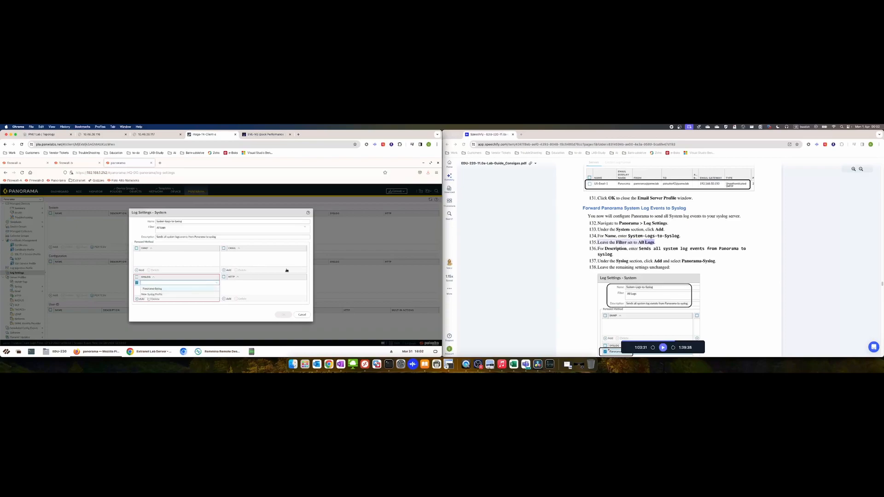
{"action": "left_click", "coordinate": [663, 349]}
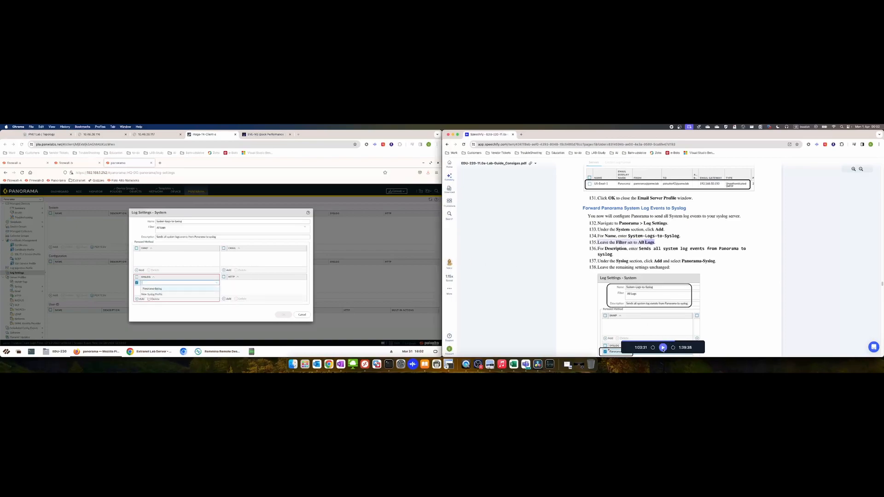
{"action": "left_click", "coordinate": [155, 289]}
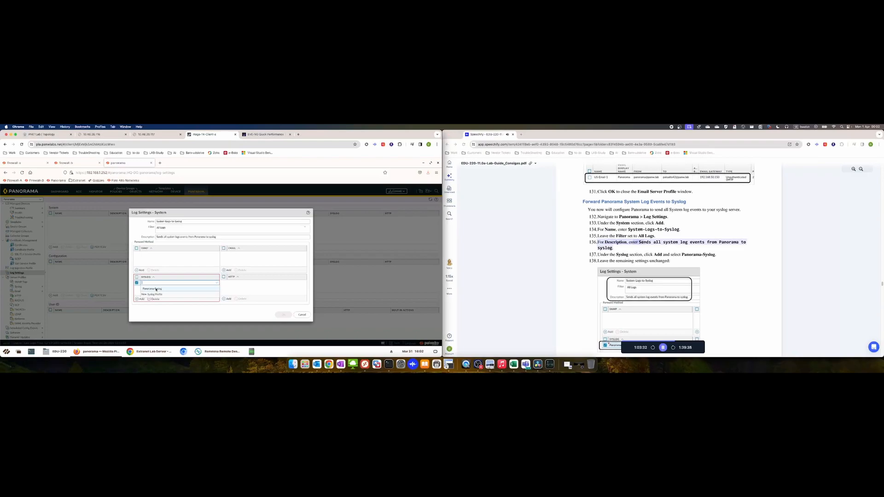
{"action": "left_click", "coordinate": [155, 288]}
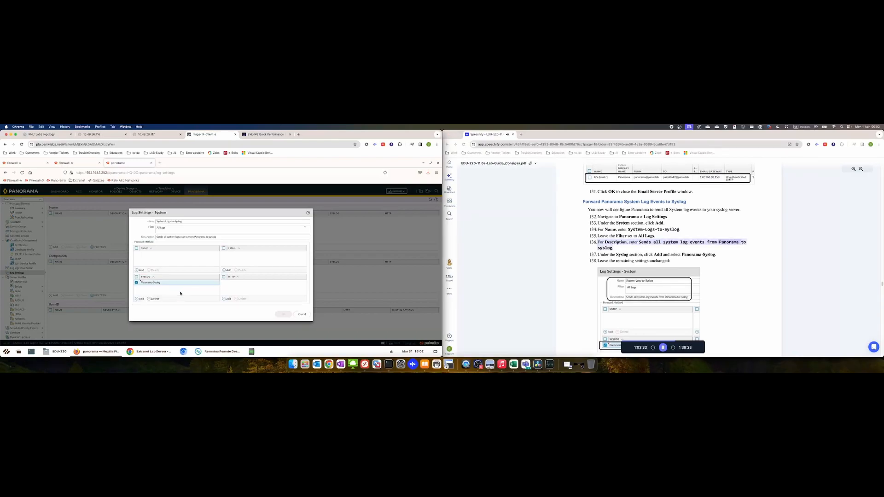
{"action": "left_click", "coordinate": [227, 270]}
{"action": "left_click", "coordinate": [234, 261]}
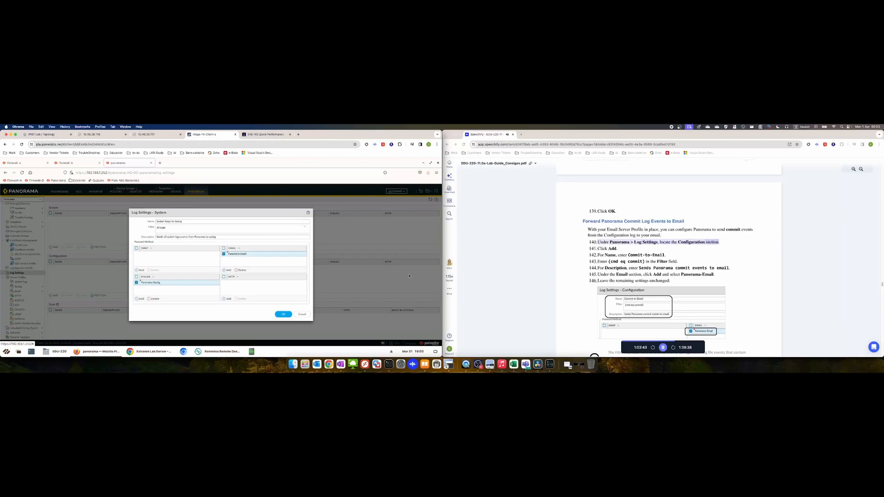
Remove the Panorama-Email entry and save System-Logs-to-Syslog
{"action": "left_click", "coordinate": [663, 348]}
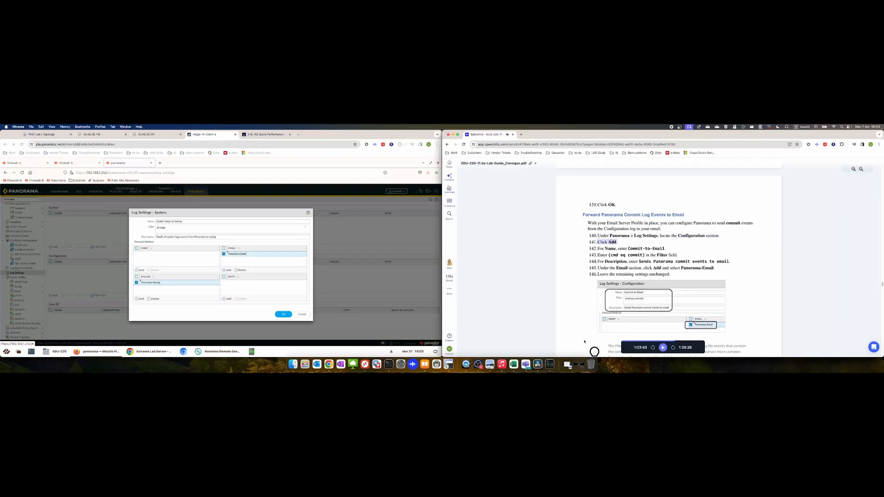
{"action": "left_click", "coordinate": [243, 270]}
{"action": "left_click", "coordinate": [242, 270]}
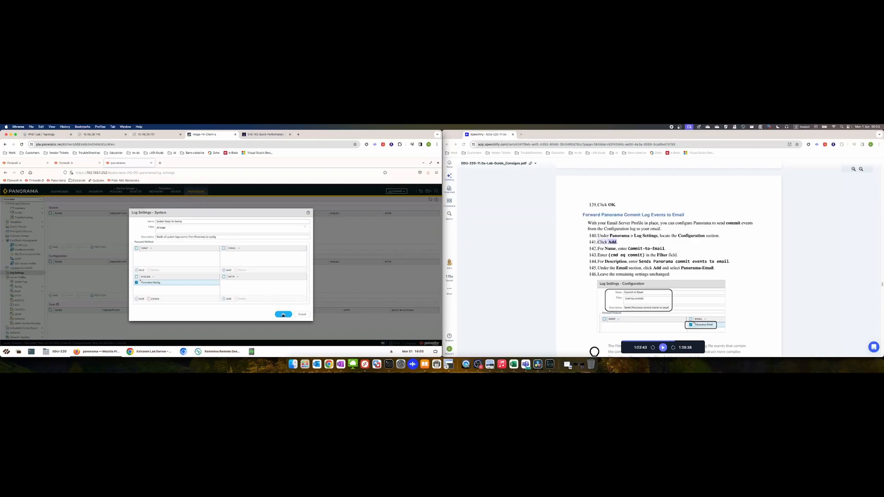
{"action": "scroll", "coordinate": [553, 239], "scroll_direction": "up", "scroll_amount": 5}
{"action": "scroll", "coordinate": [553, 239], "scroll_direction": "up", "scroll_amount": 4}
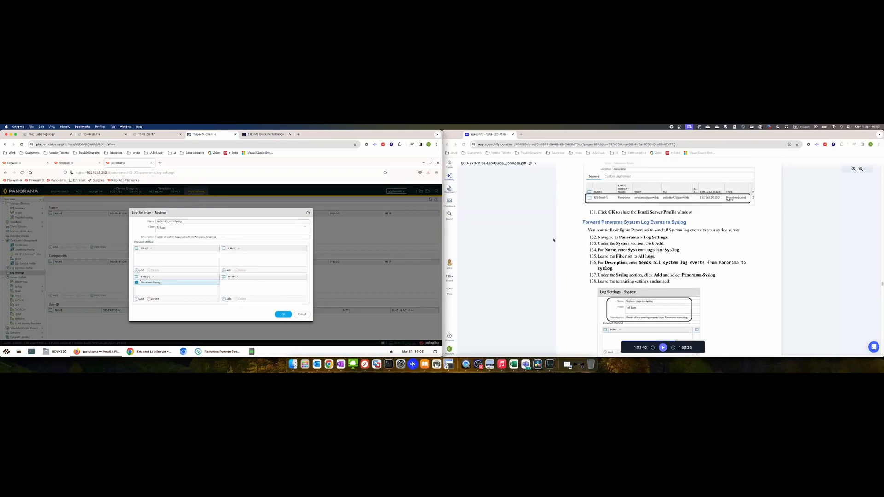
{"action": "scroll", "coordinate": [553, 239], "scroll_direction": "down", "scroll_amount": 4}
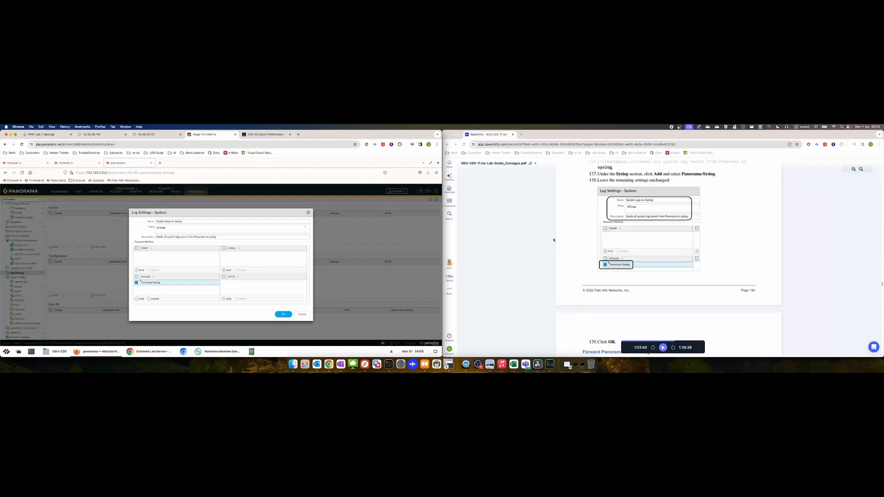
{"action": "scroll", "coordinate": [553, 239], "scroll_direction": "down", "scroll_amount": 2}
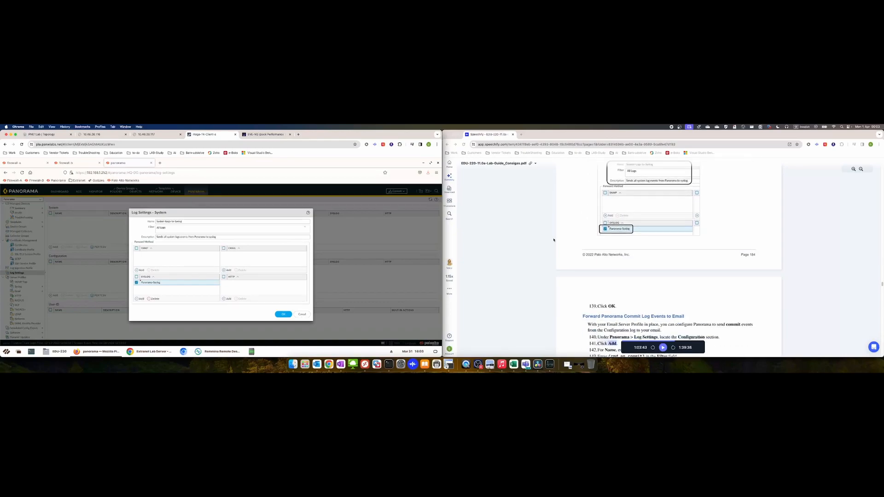
{"action": "left_click", "coordinate": [281, 315]}
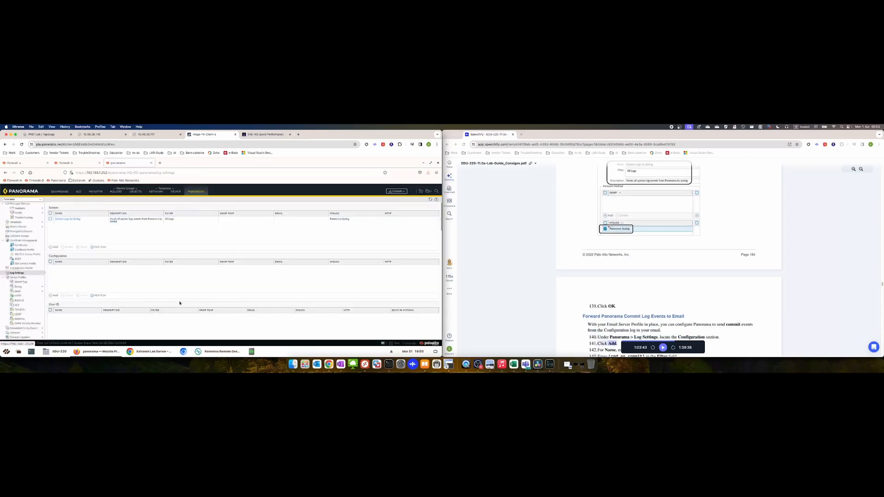
Add a Configuration log setting named Commit-to-Email with a description about emailing commit events
{"action": "left_click", "coordinate": [55, 296]}
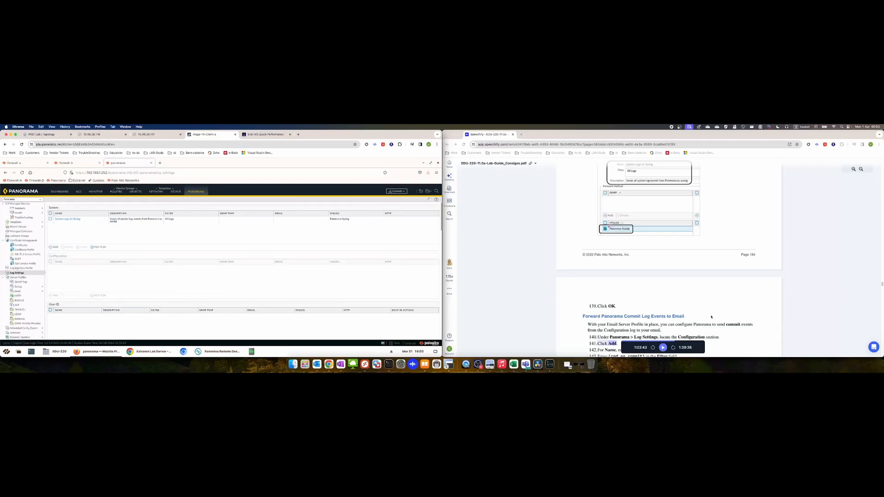
{"action": "scroll", "coordinate": [688, 312], "scroll_direction": "down", "scroll_amount": 3}
{"action": "scroll", "coordinate": [688, 312], "scroll_direction": "down", "scroll_amount": 1}
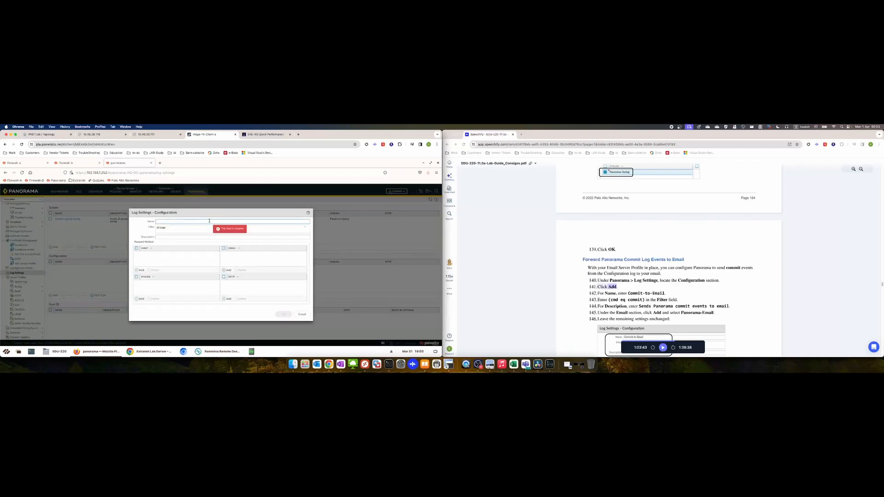
{"action": "type", "text": "Commit-to-Email"}
{"action": "left_click", "coordinate": [197, 237]}
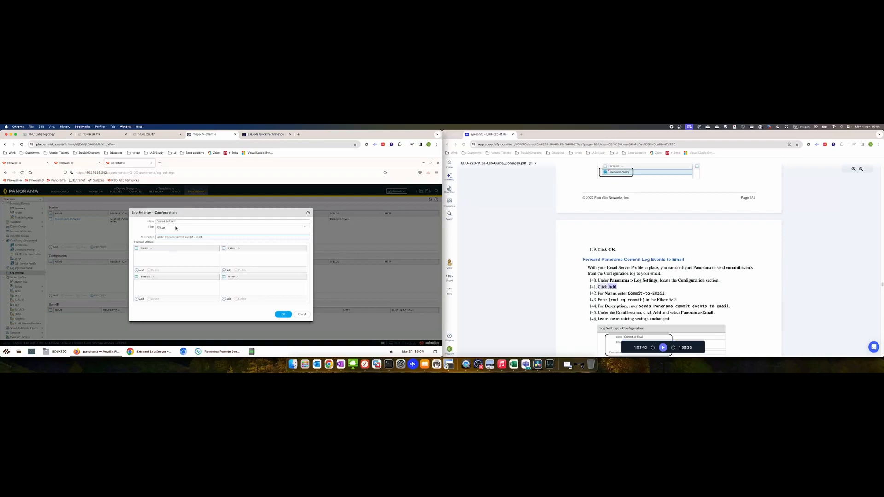
Clear the All Logs filter and bring up the filter choices
{"action": "left_click", "coordinate": [176, 227]}
{"action": "left_click", "coordinate": [199, 229]}
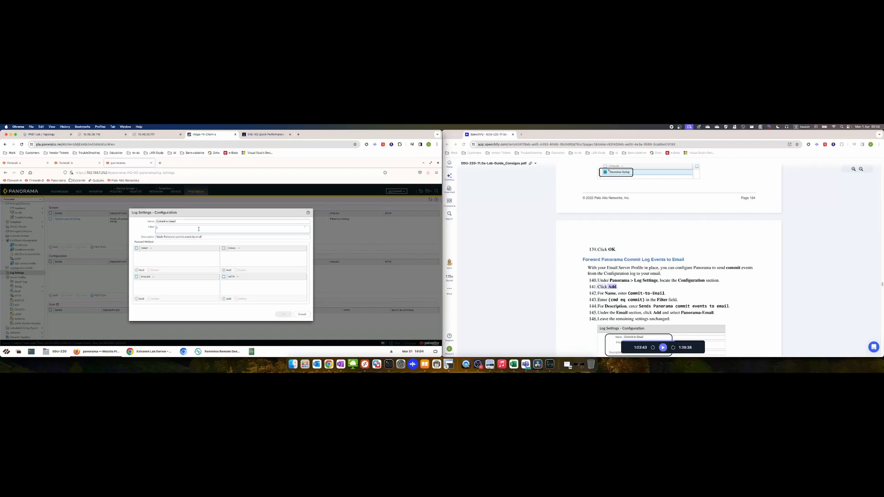
{"action": "left_click", "coordinate": [304, 228]}
{"action": "left_click", "coordinate": [305, 228]}
{"action": "left_click", "coordinate": [304, 229]}
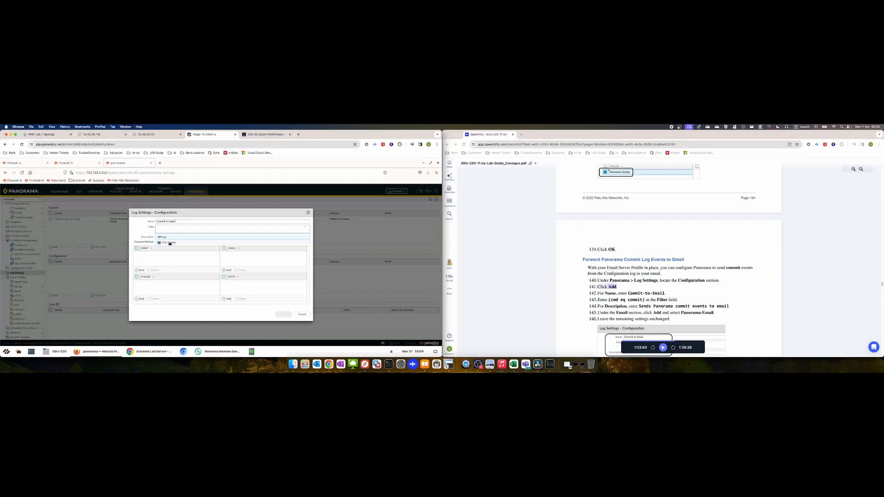
Start a Command-equal condition in the Filter Builder, then back out without a filter
{"action": "left_click", "coordinate": [169, 243]}
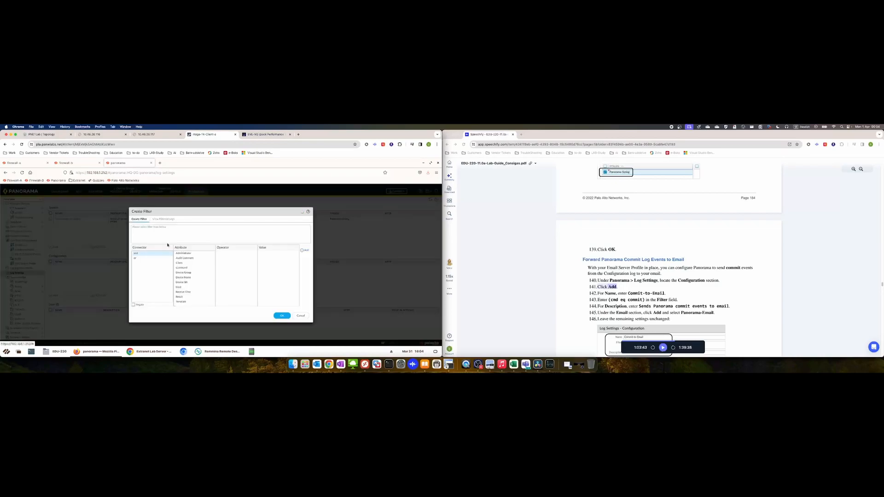
{"action": "left_click", "coordinate": [160, 229]}
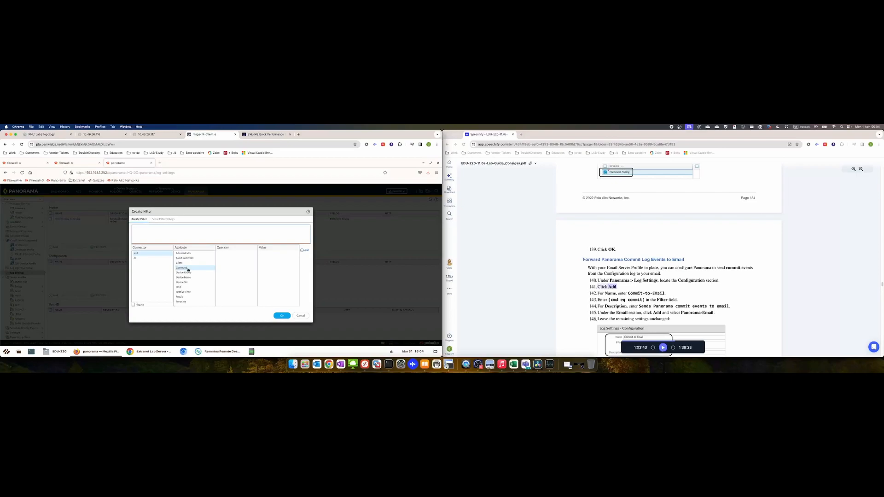
{"action": "left_click", "coordinate": [188, 269]}
{"action": "left_click", "coordinate": [226, 258]}
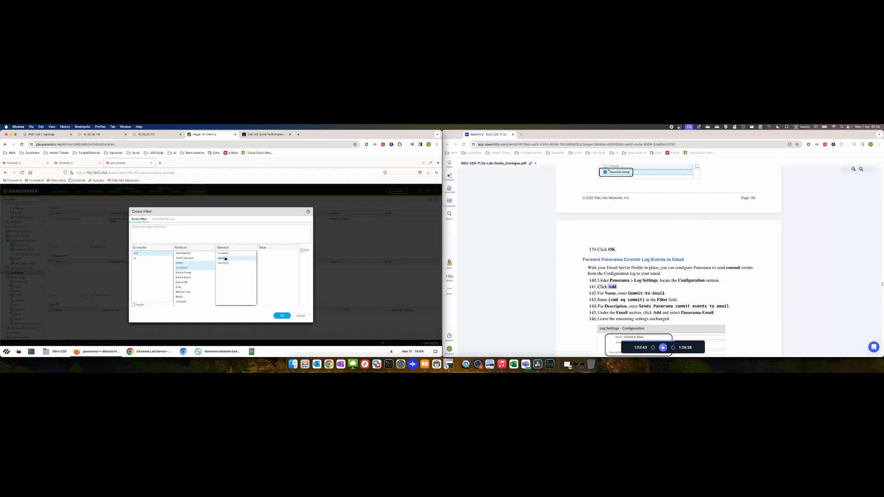
{"action": "left_click", "coordinate": [278, 253]}
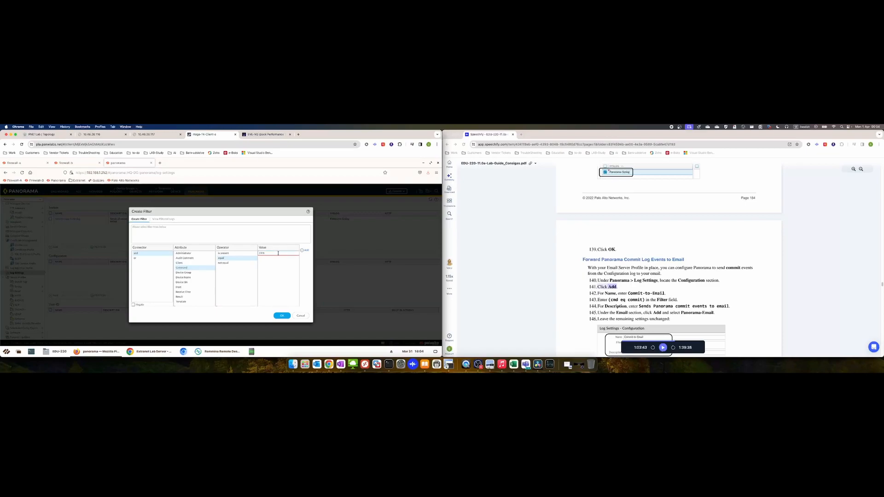
{"action": "left_click", "coordinate": [282, 316]}
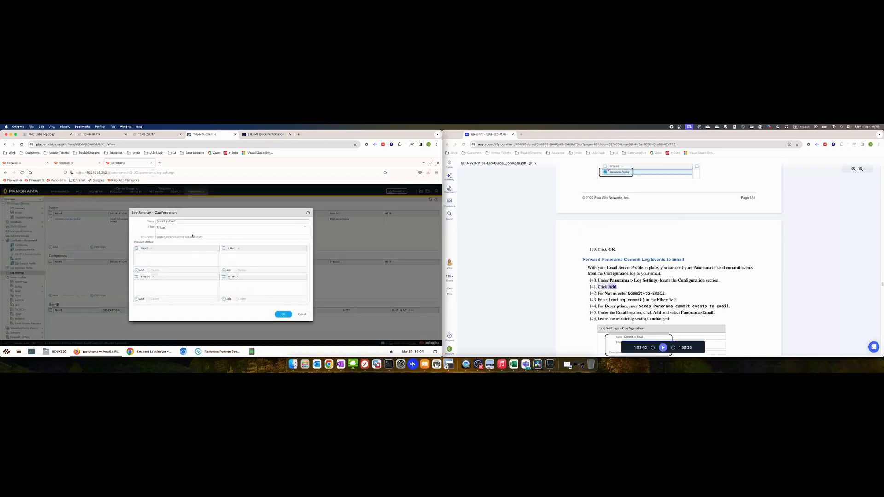
Build and apply the filter (cmd eq commit) in the Filter Builder
{"action": "left_click", "coordinate": [305, 228]}
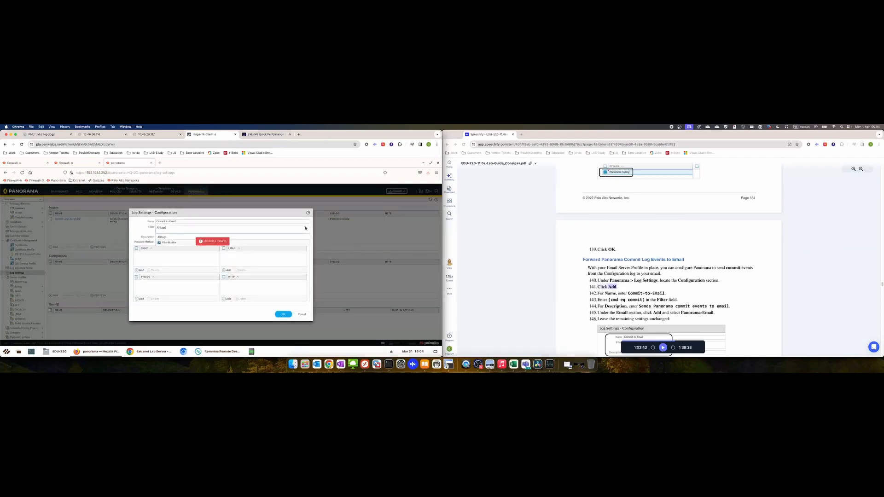
{"action": "left_click", "coordinate": [169, 243]}
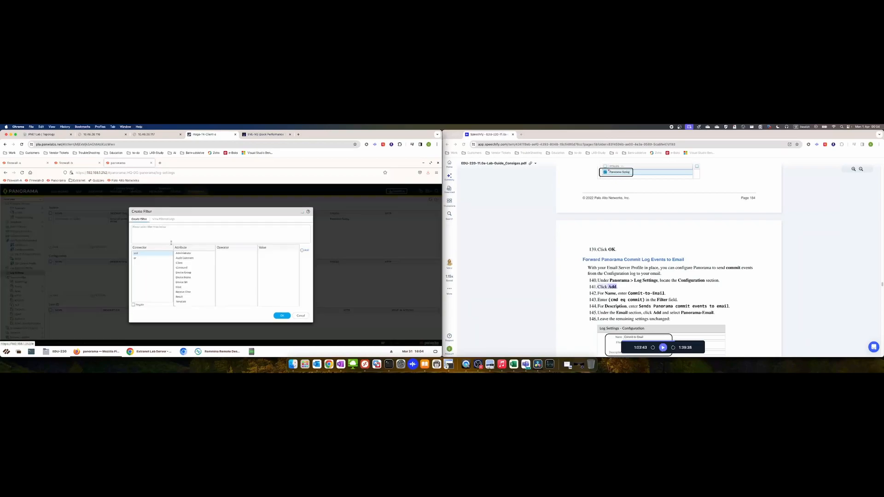
{"action": "left_click", "coordinate": [182, 267]}
{"action": "left_click", "coordinate": [228, 258]}
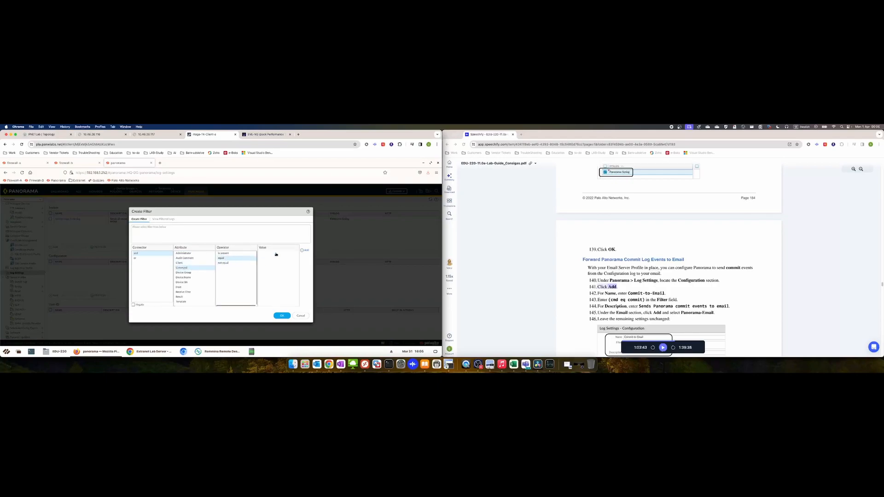
{"action": "left_click", "coordinate": [272, 253]}
{"action": "left_click", "coordinate": [305, 251]}
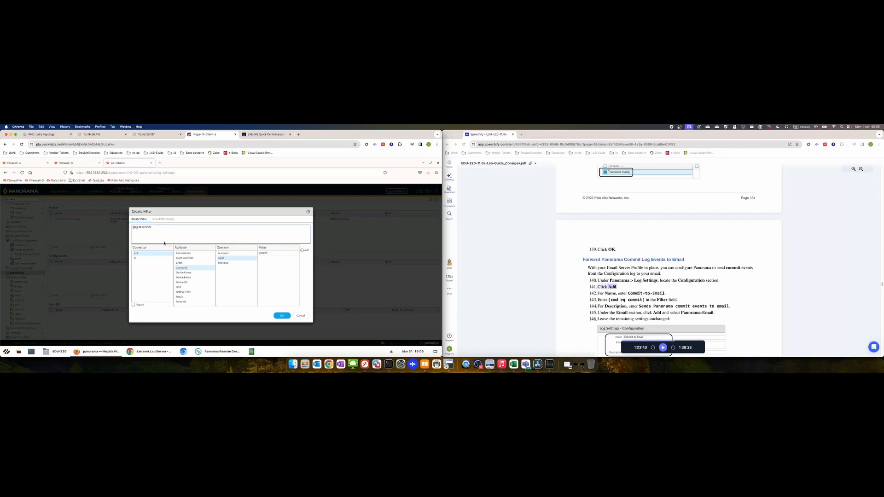
{"action": "left_click", "coordinate": [282, 316]}
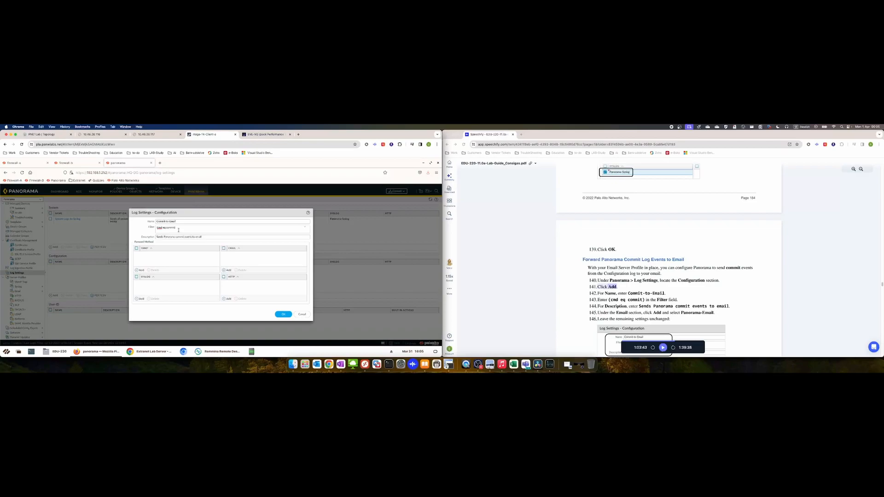
Add Panorama-Email as the email destination and save Commit-to-Email
{"action": "left_click", "coordinate": [663, 348]}
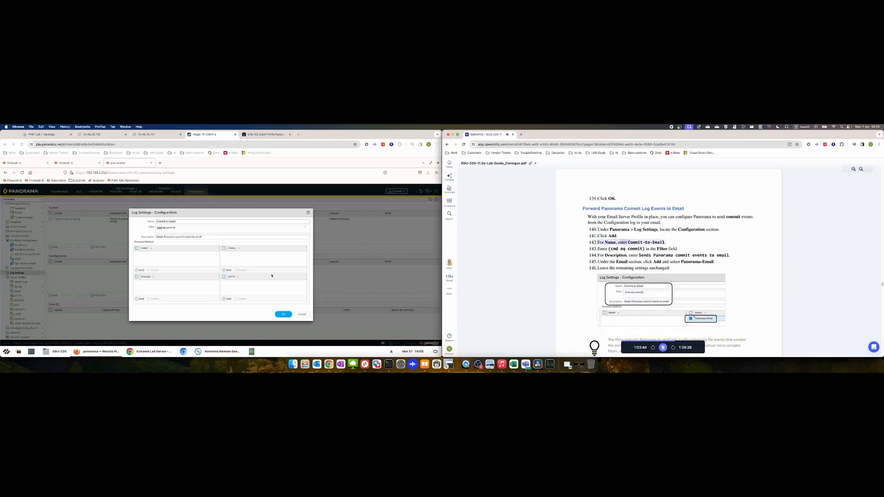
{"action": "left_click", "coordinate": [228, 271]}
{"action": "left_click", "coordinate": [227, 271]}
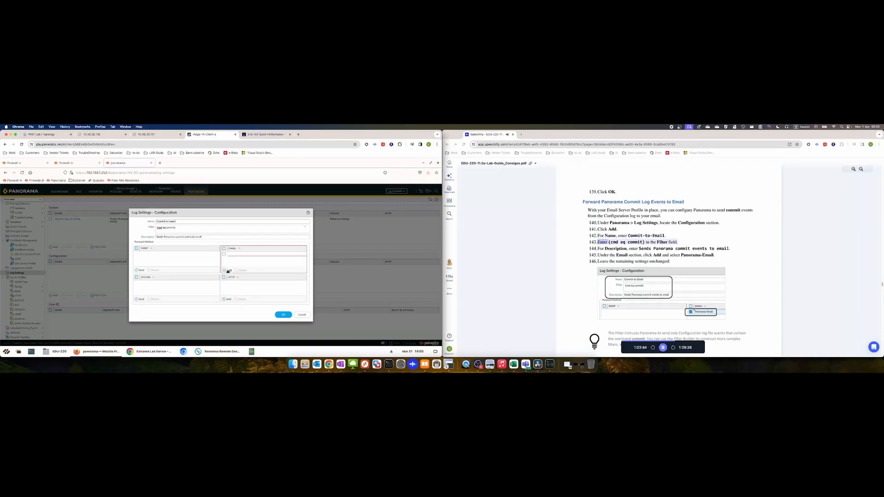
{"action": "left_click", "coordinate": [243, 260]}
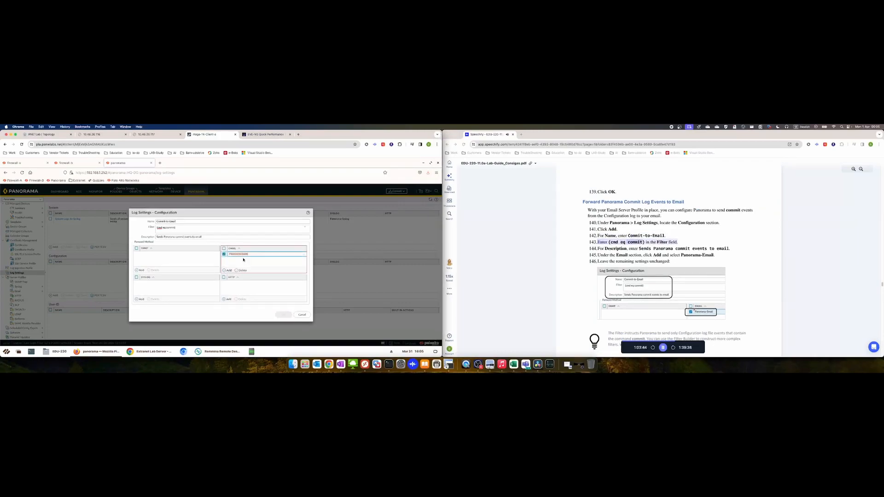
{"action": "left_click", "coordinate": [272, 286]}
{"action": "left_click", "coordinate": [285, 315]}
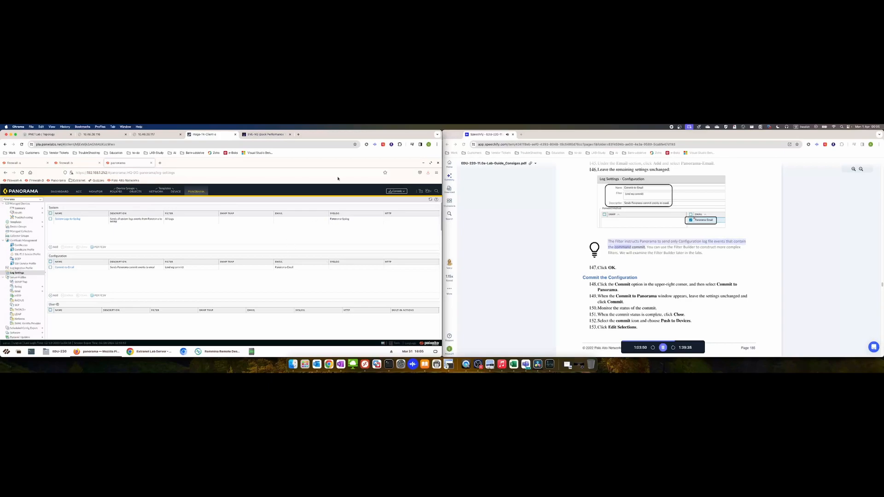
Commit the new log settings to Panorama and close the task list once it finishes
{"action": "left_click", "coordinate": [396, 191]}
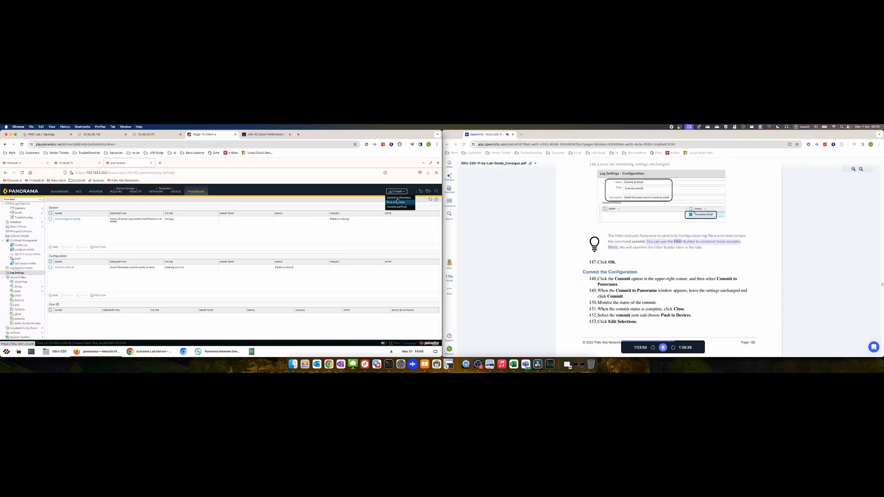
{"action": "left_click", "coordinate": [400, 198]}
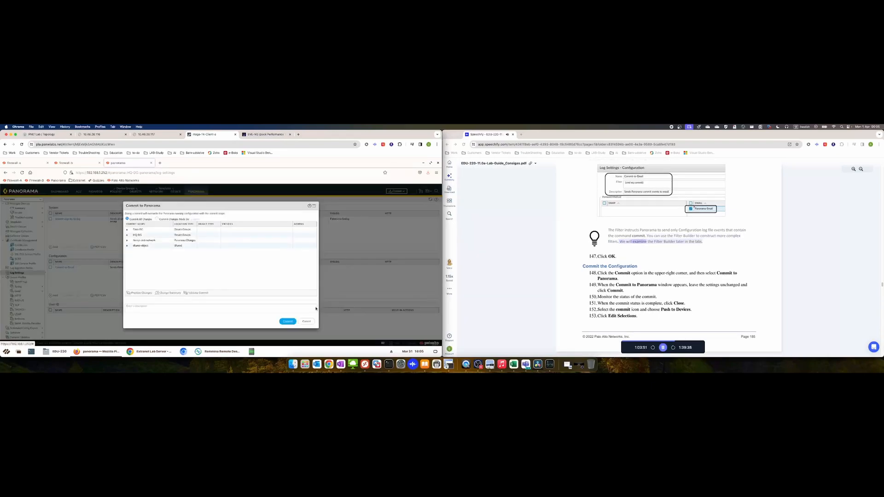
{"action": "left_click", "coordinate": [288, 322]}
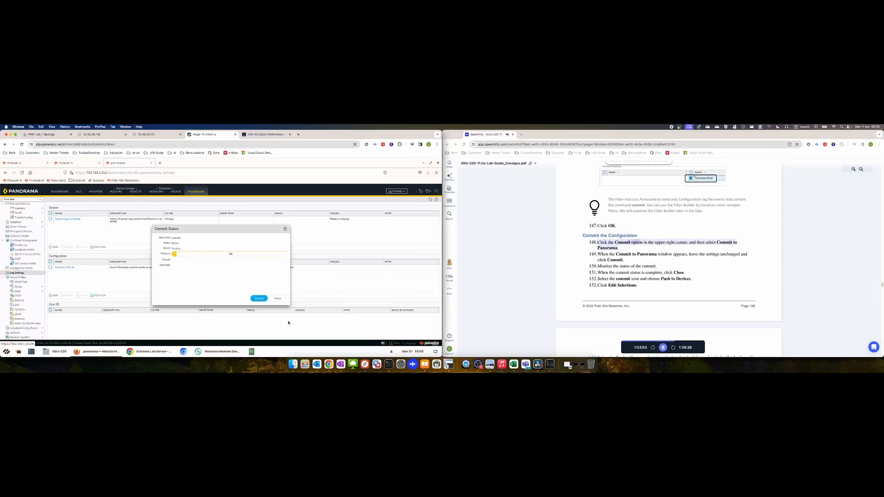
{"action": "left_click", "coordinate": [278, 298]}
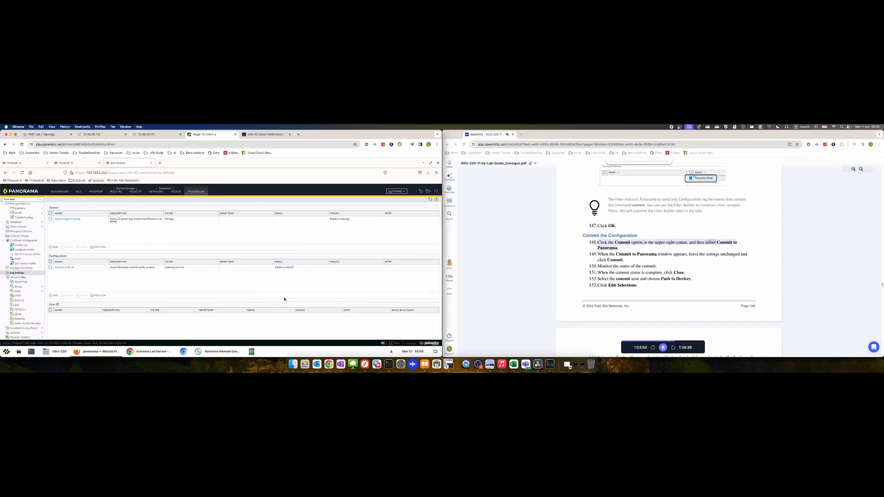
{"action": "left_click", "coordinate": [393, 344]}
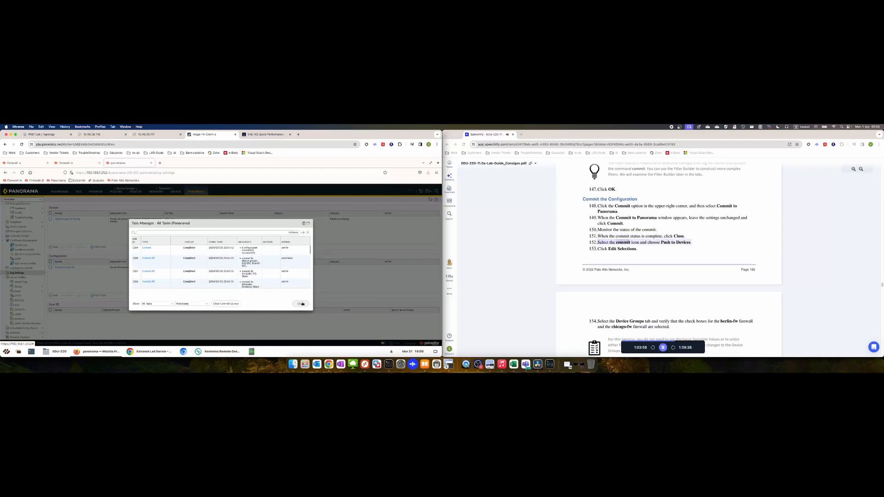
{"action": "left_click", "coordinate": [301, 303]}
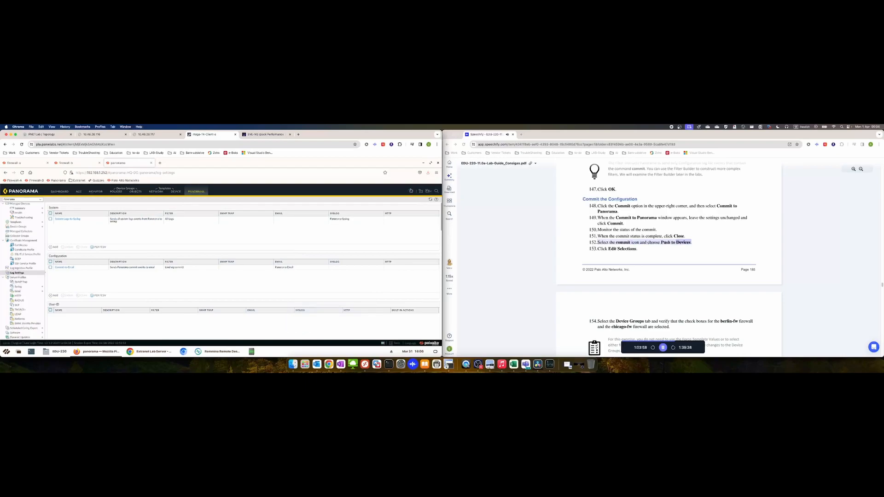
Push the configuration to the HQ-DG and Branch-DG device groups and close the task list
{"action": "left_click", "coordinate": [409, 191]}
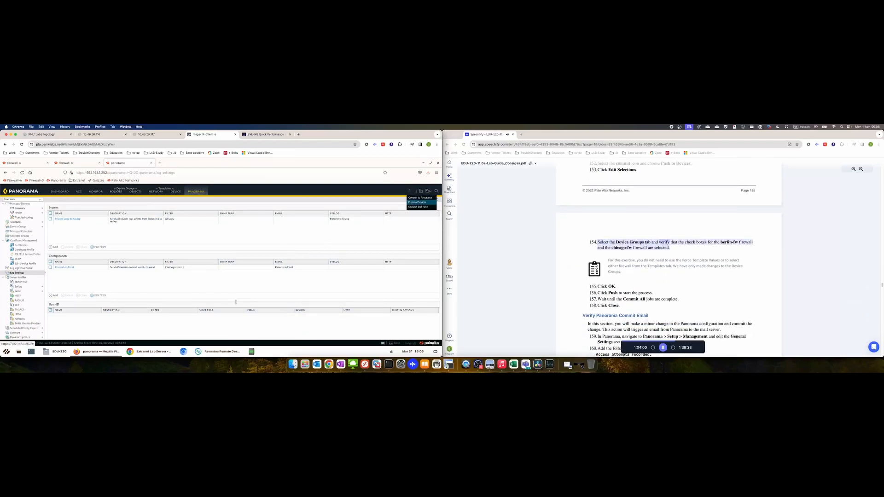
{"action": "left_click", "coordinate": [417, 202]}
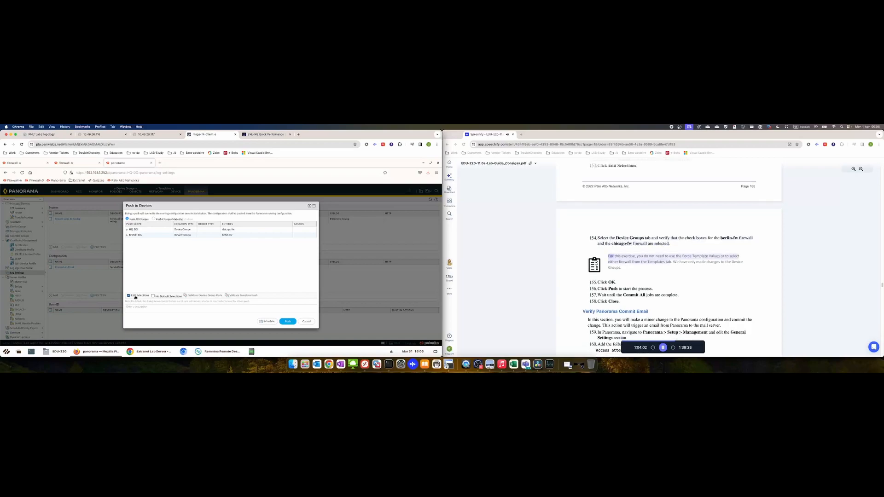
{"action": "left_click", "coordinate": [136, 296]}
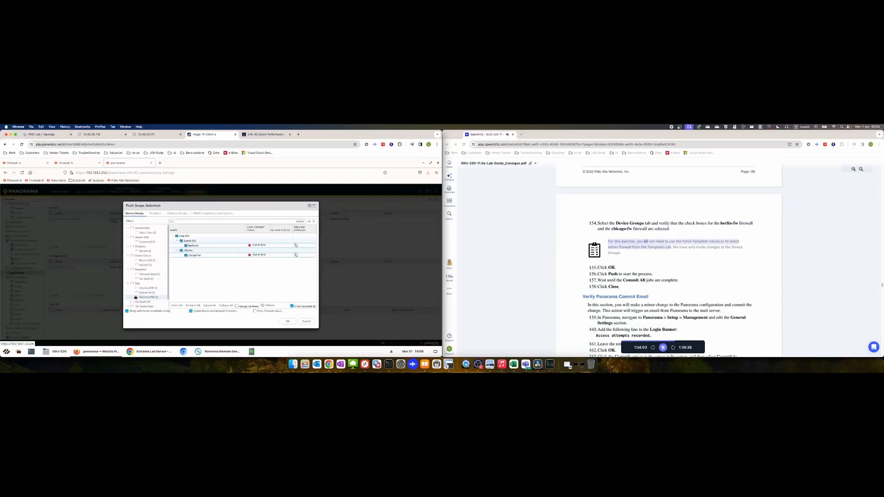
{"action": "left_click", "coordinate": [155, 213]}
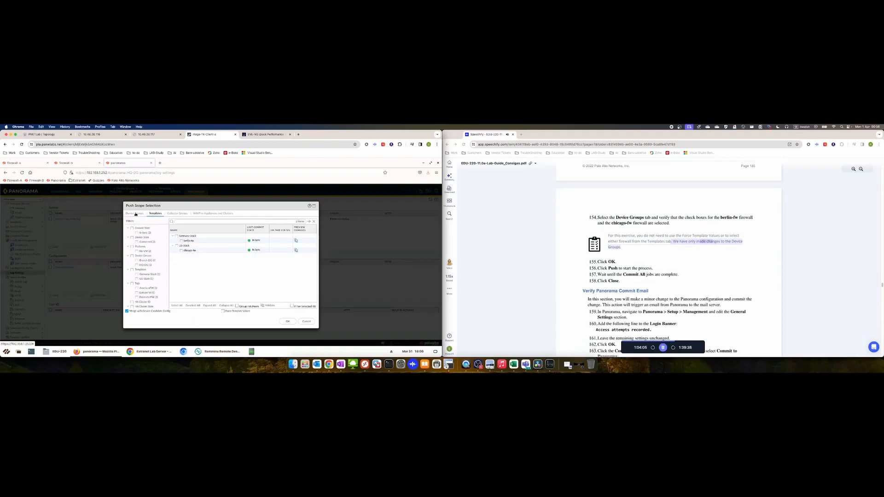
{"action": "left_click", "coordinate": [135, 214]}
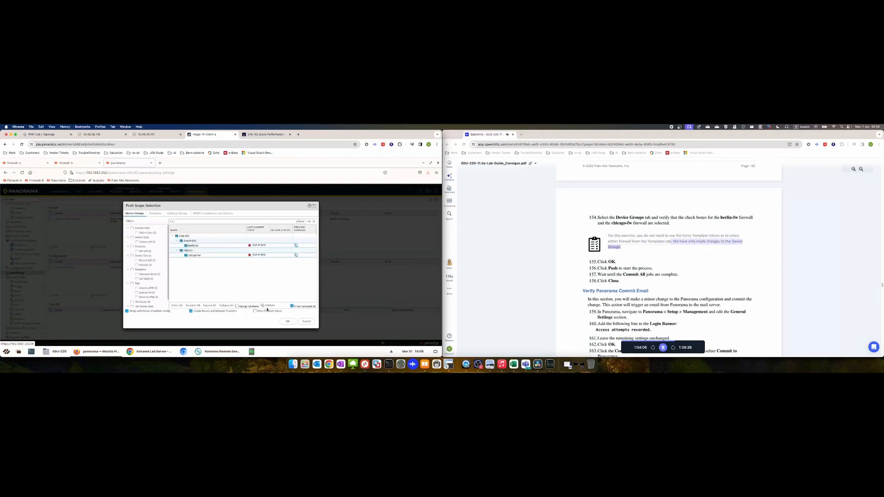
{"action": "left_click", "coordinate": [287, 321]}
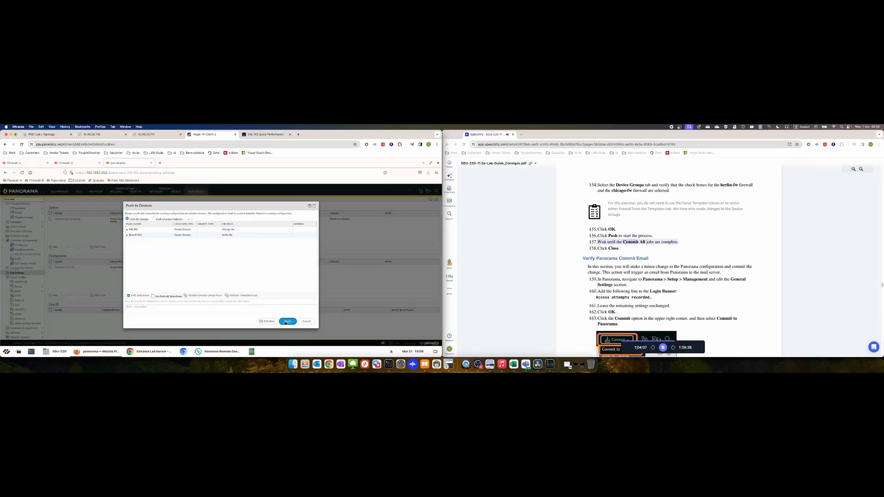
{"action": "left_click", "coordinate": [286, 322]}
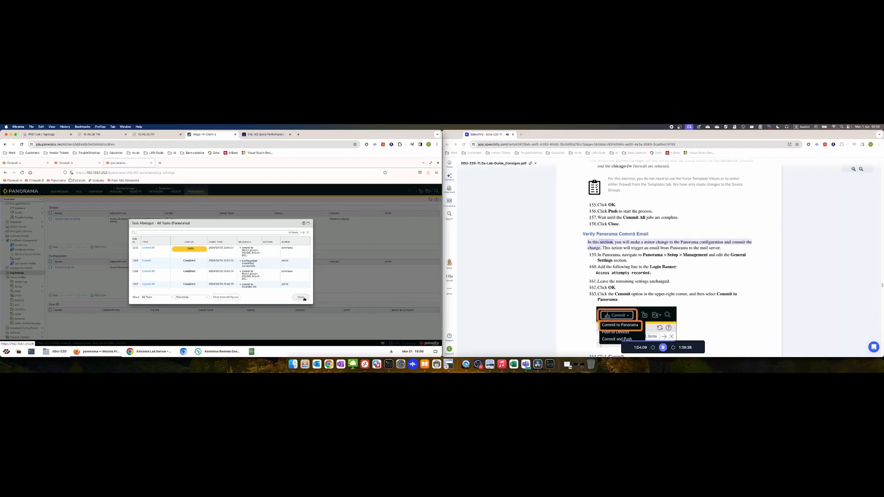
{"action": "left_click", "coordinate": [303, 298]}
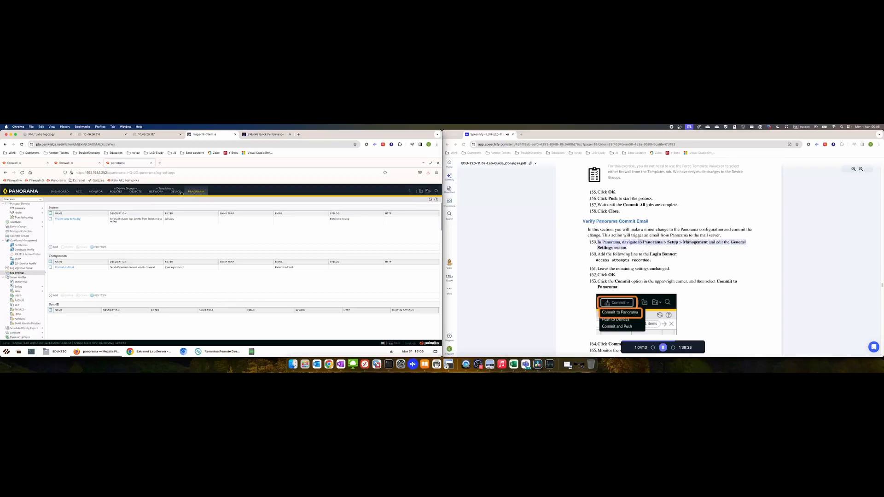
Go to Panorama > Setup > Management, close the task list, and edit General Settings
{"action": "scroll", "coordinate": [22, 223], "scroll_direction": "up", "scroll_amount": 3}
{"action": "scroll", "coordinate": [22, 223], "scroll_direction": "up", "scroll_amount": 1}
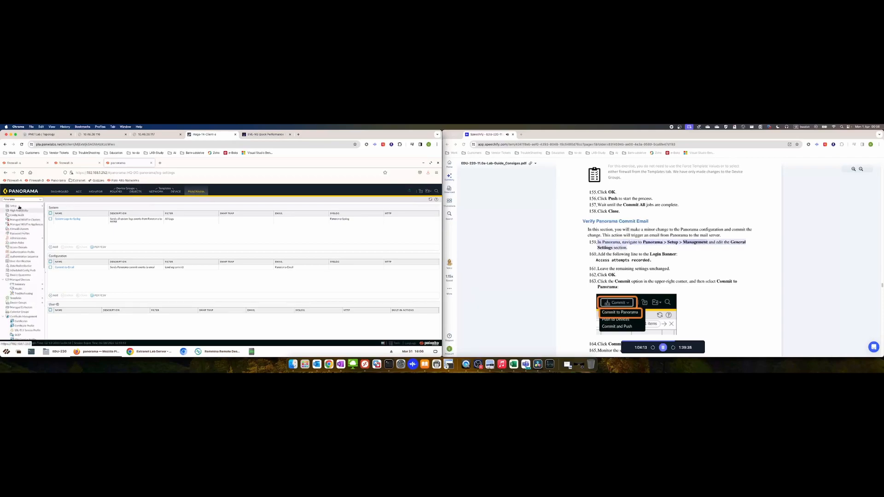
{"action": "left_click", "coordinate": [30, 208]}
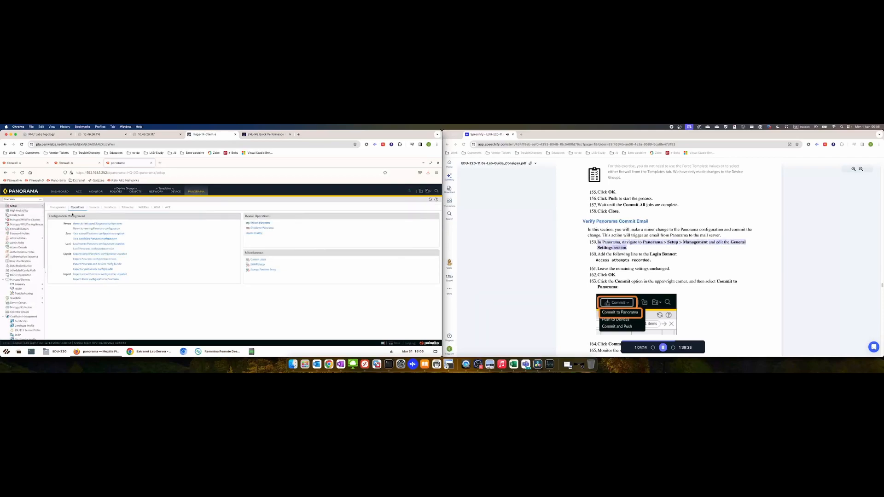
{"action": "left_click", "coordinate": [58, 207]}
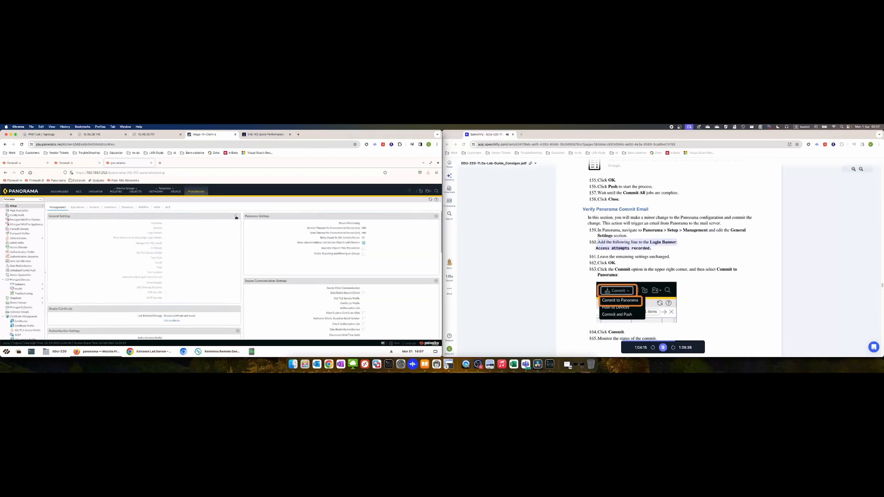
{"action": "left_click", "coordinate": [663, 348]}
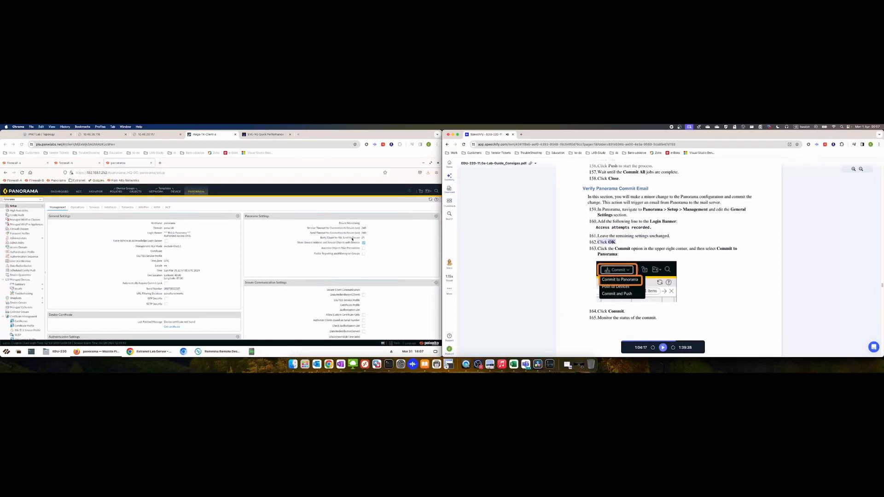
{"action": "left_click", "coordinate": [395, 344]}
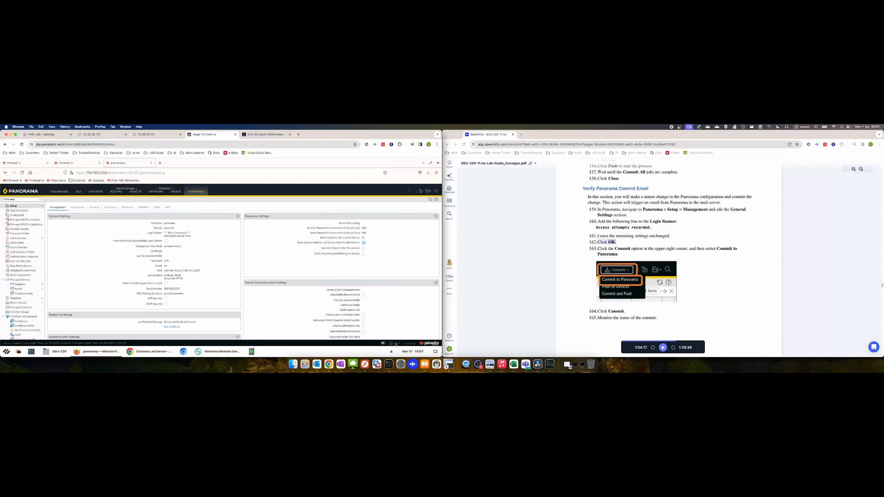
{"action": "left_click", "coordinate": [397, 345]}
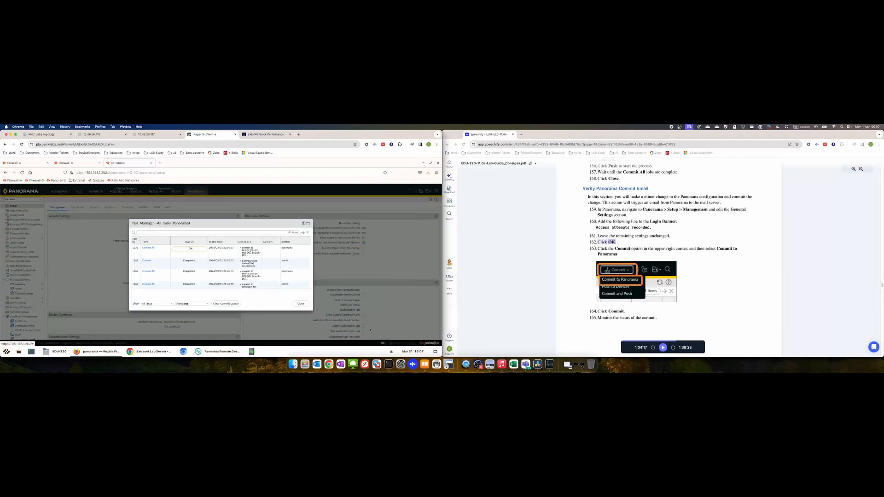
{"action": "left_click", "coordinate": [303, 304]}
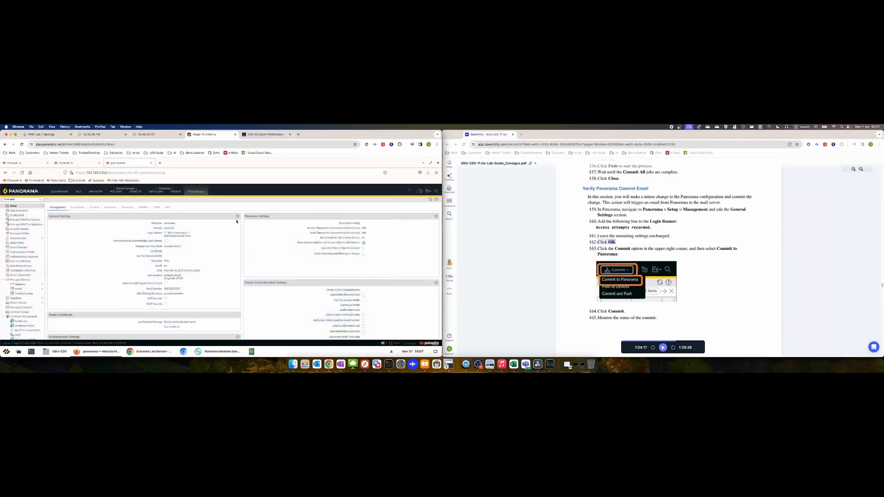
{"action": "left_click", "coordinate": [238, 215]}
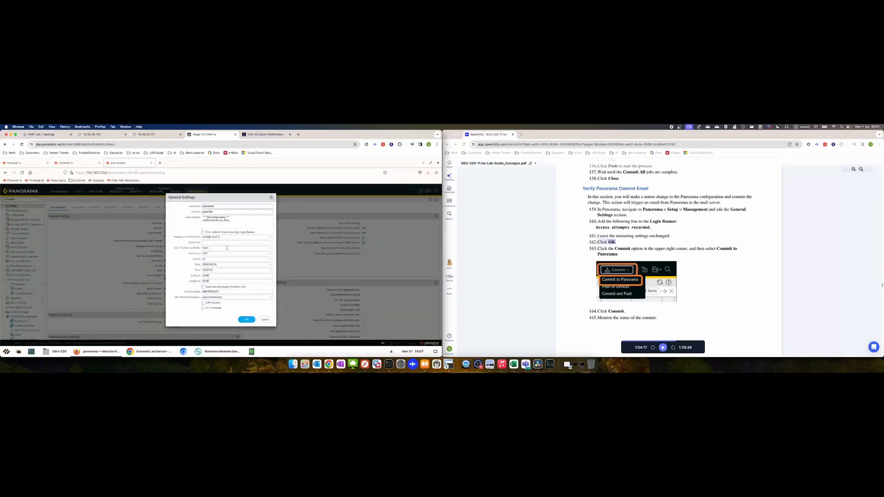
Cancel General Settings and review the latest Commit All push job's status details
{"action": "left_click", "coordinate": [233, 221]}
{"action": "left_click", "coordinate": [266, 321]}
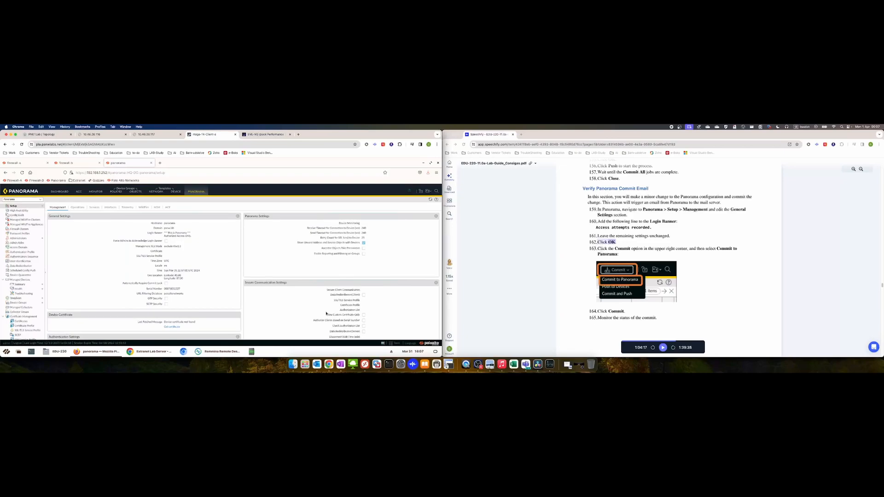
{"action": "left_click", "coordinate": [394, 344]}
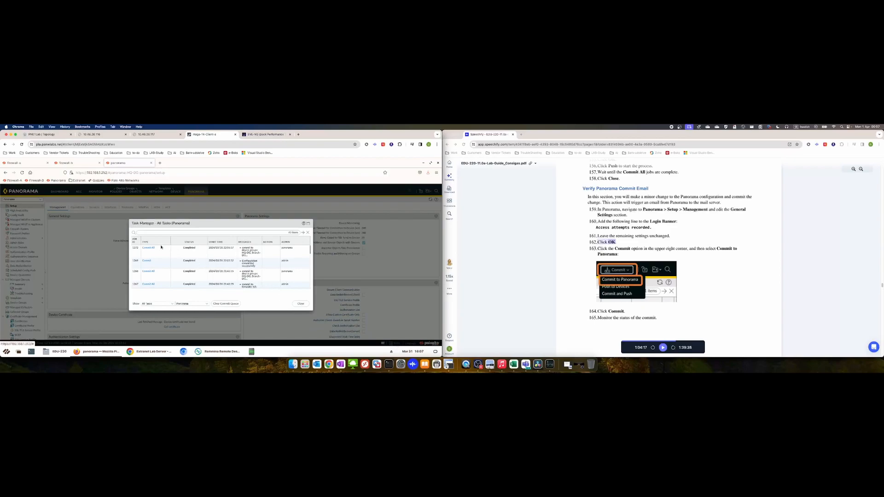
{"action": "left_click", "coordinate": [151, 248]}
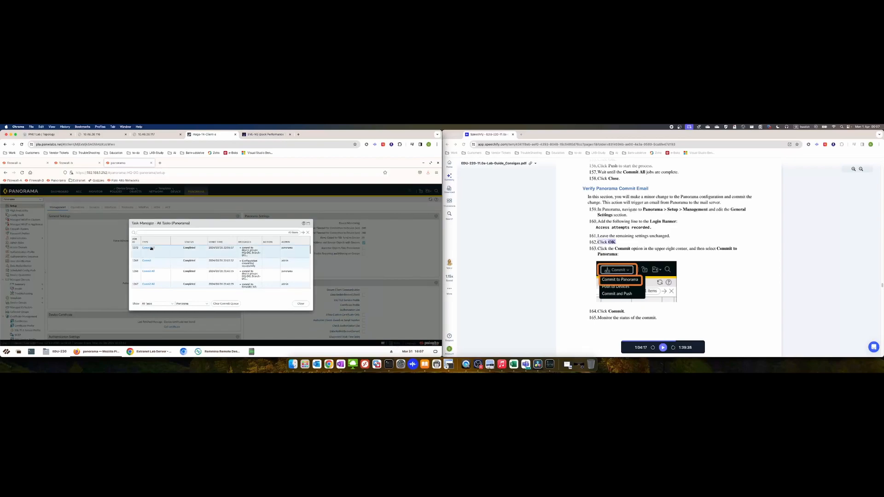
{"action": "left_click", "coordinate": [152, 248]}
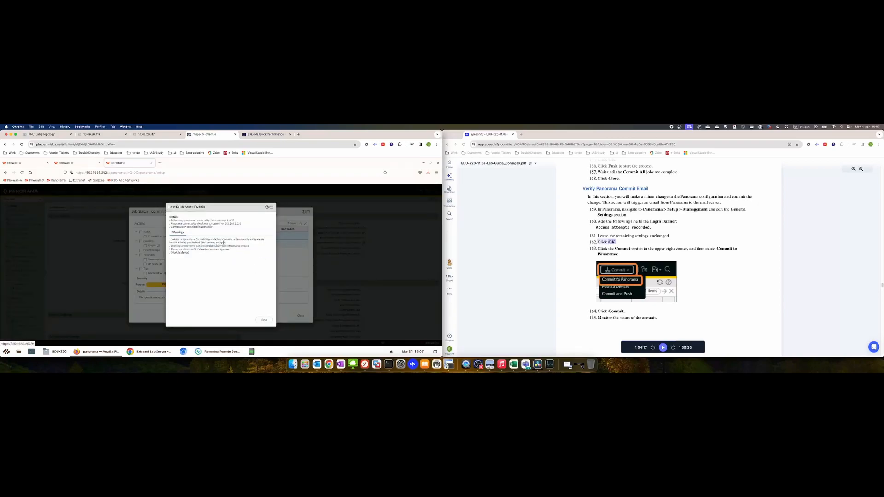
{"action": "left_click", "coordinate": [265, 320]}
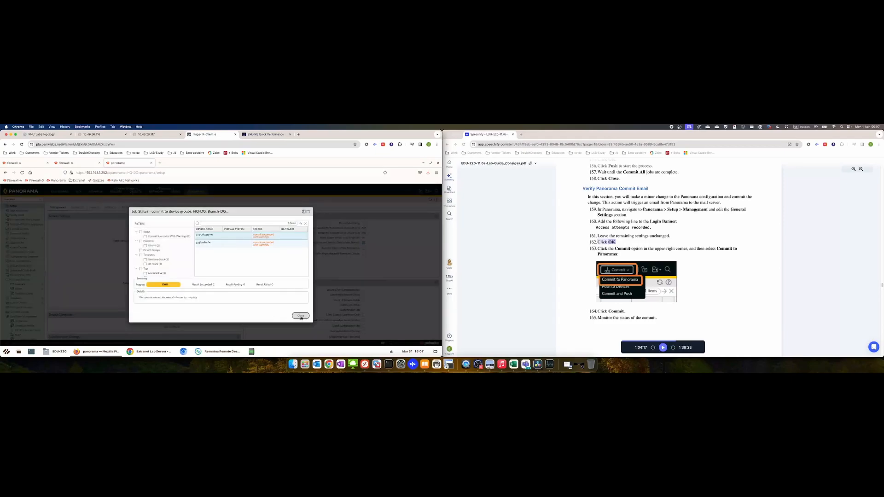
{"action": "left_click", "coordinate": [300, 317]}
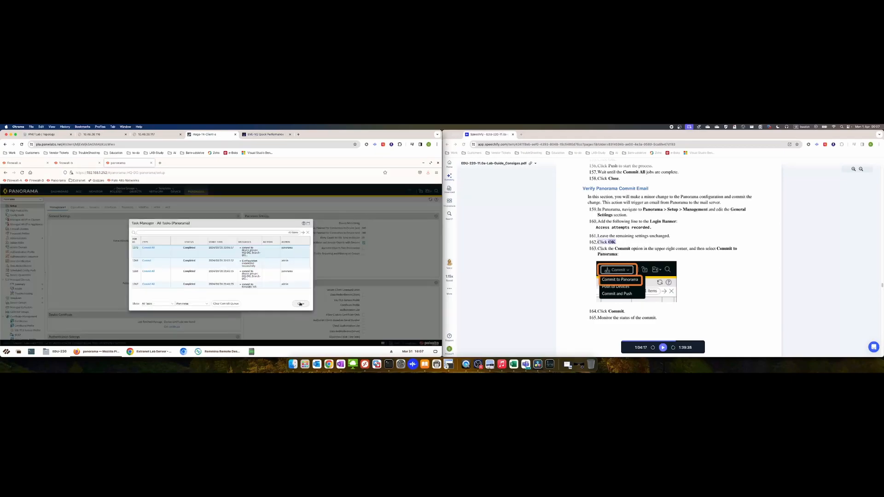
{"action": "left_click", "coordinate": [300, 304]}
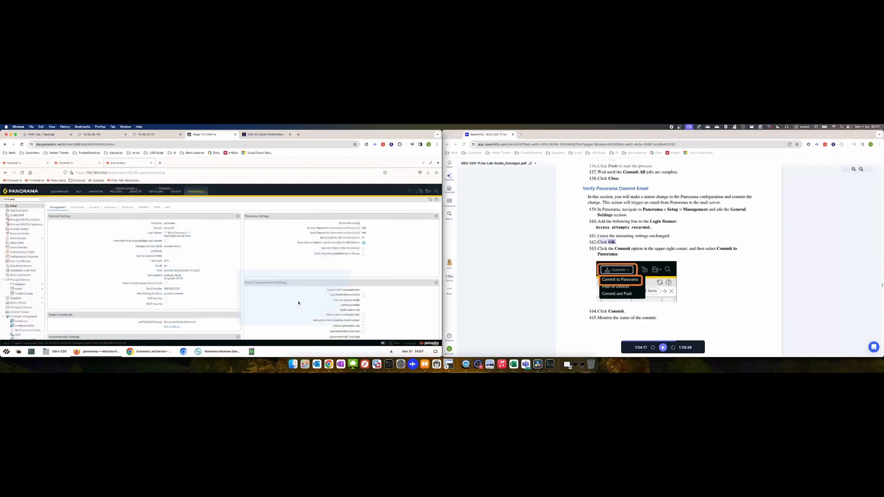
Replace the login banner with 'Access attempts recorded.' and save General Settings
{"action": "left_click", "coordinate": [238, 217]}
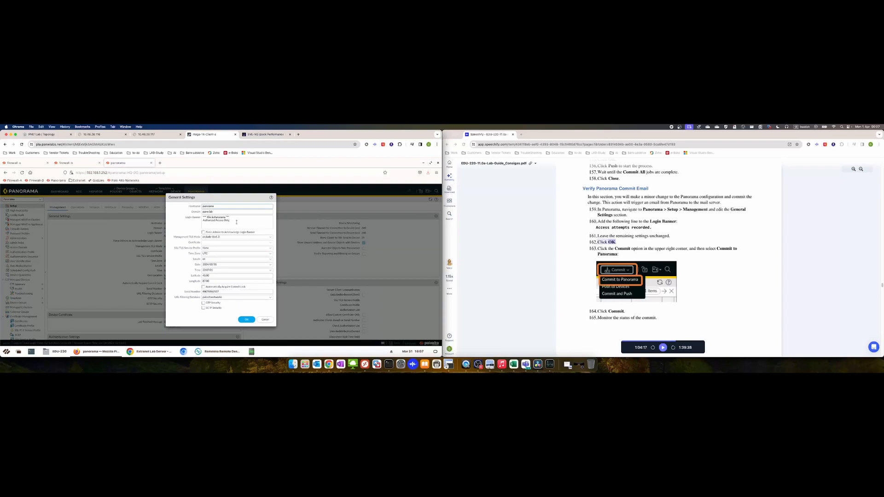
{"action": "key", "text": "ctrl+a"}
{"action": "type", "text": "A"}
{"action": "left_click", "coordinate": [246, 320]}
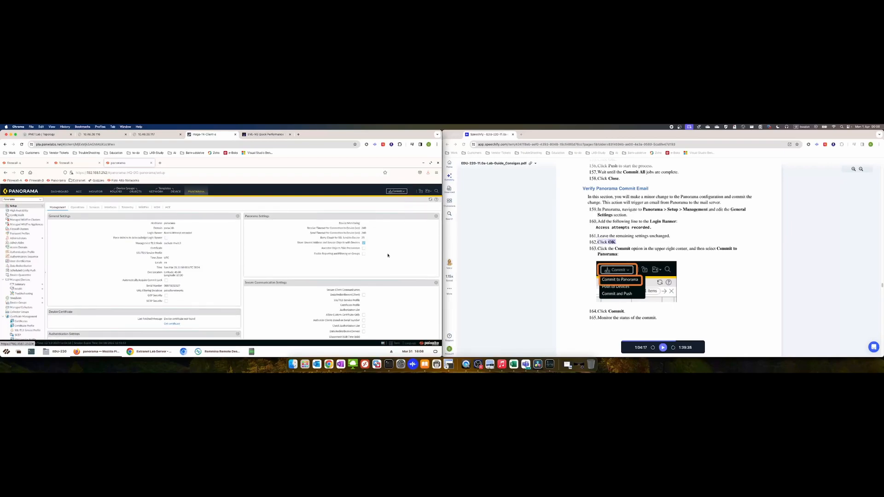
Commit the login banner change to Panorama with the default commit settings
{"action": "left_click", "coordinate": [662, 348]}
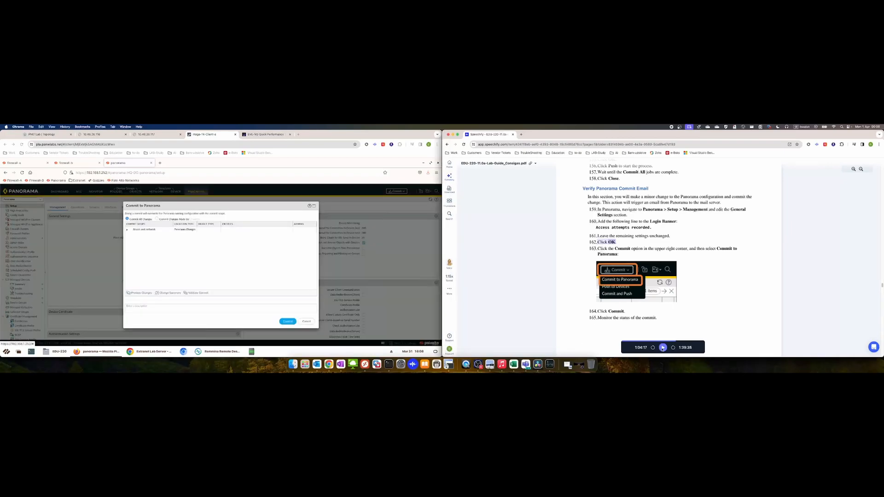
{"action": "left_click", "coordinate": [286, 321]}
{"action": "left_click", "coordinate": [286, 322]}
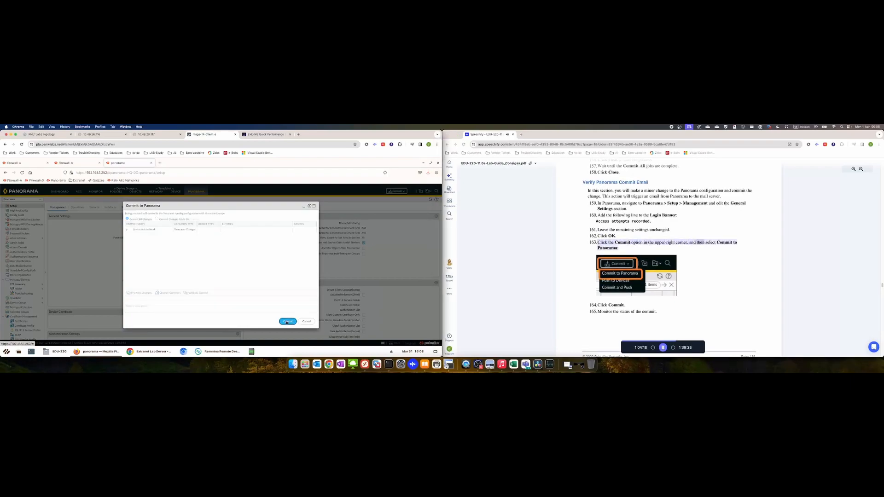
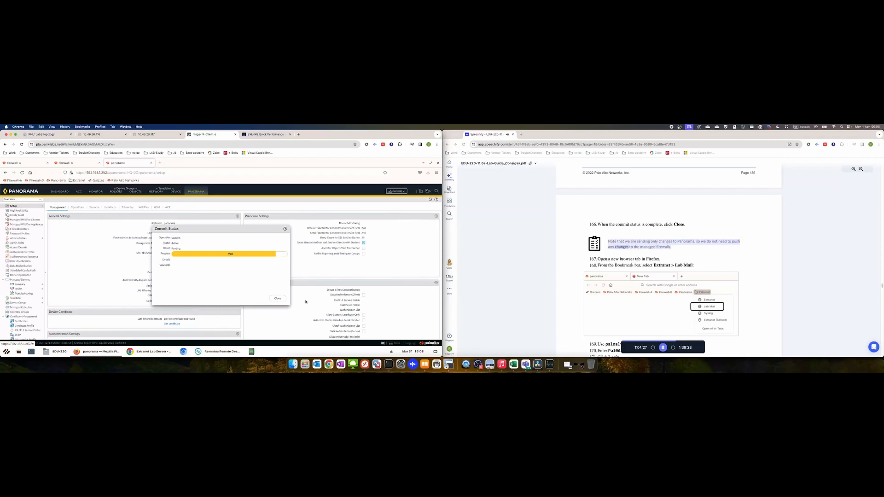
Close the Commit Status report once the login banner commit has completed
{"action": "left_click", "coordinate": [278, 299]}
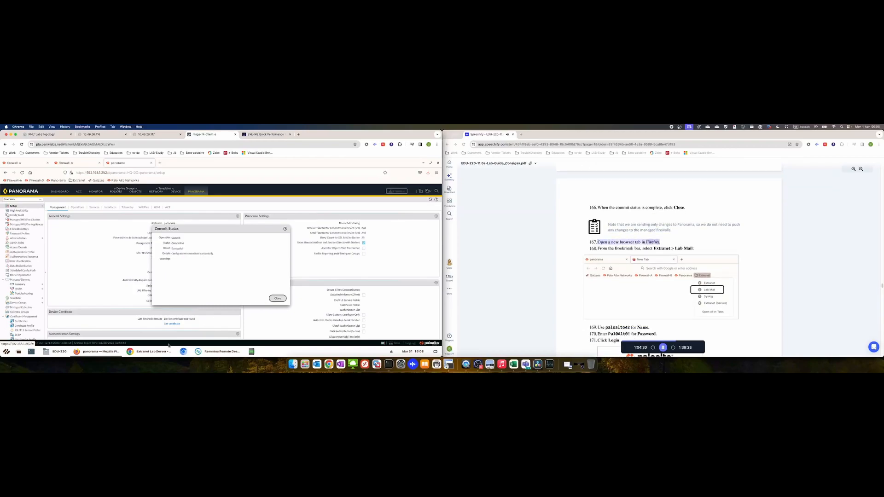
{"action": "mouse_move", "coordinate": [144, 353]}
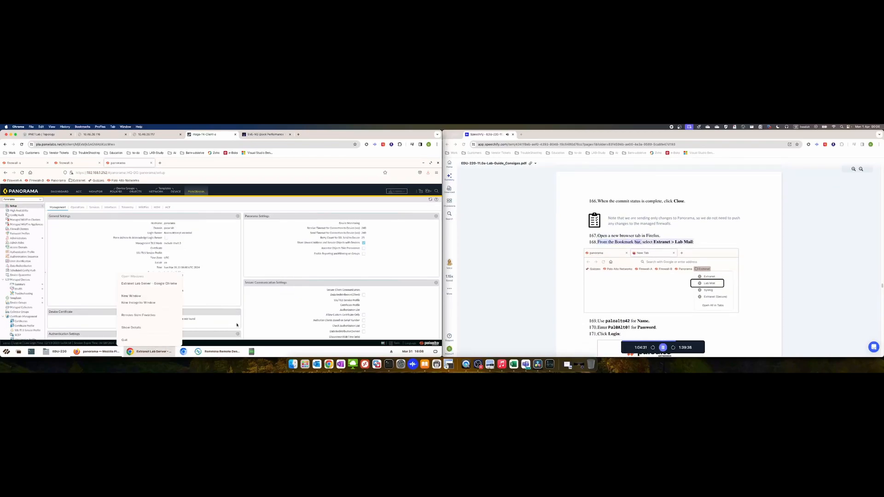
Open the Extranet > Lab Mail login page in a new browser tab
{"action": "left_click", "coordinate": [92, 353]}
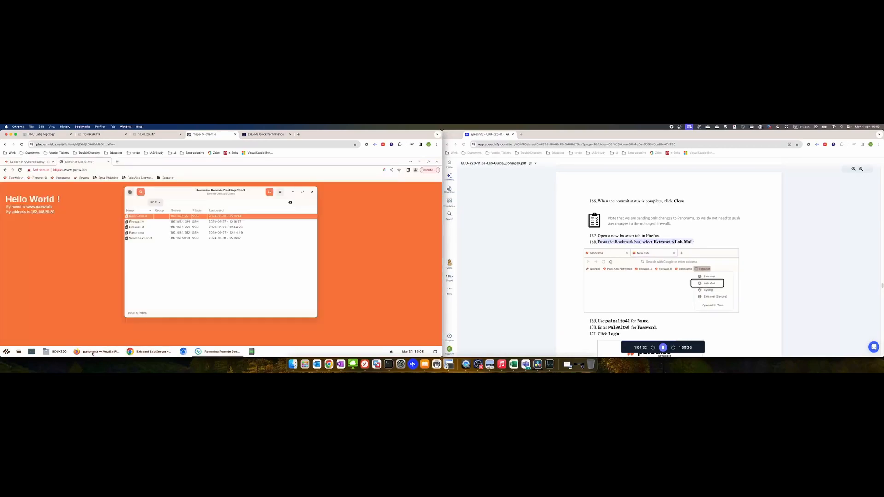
{"action": "left_click", "coordinate": [117, 162]}
{"action": "left_click", "coordinate": [167, 178]}
{"action": "left_click", "coordinate": [167, 185]}
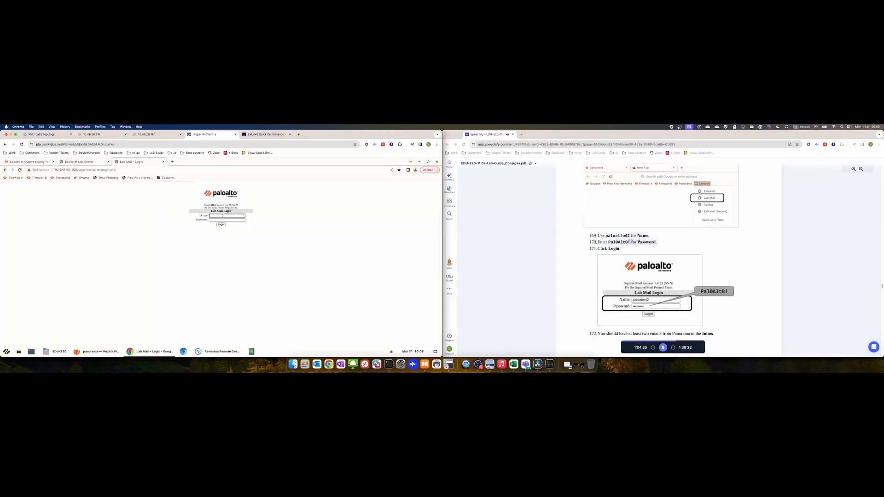
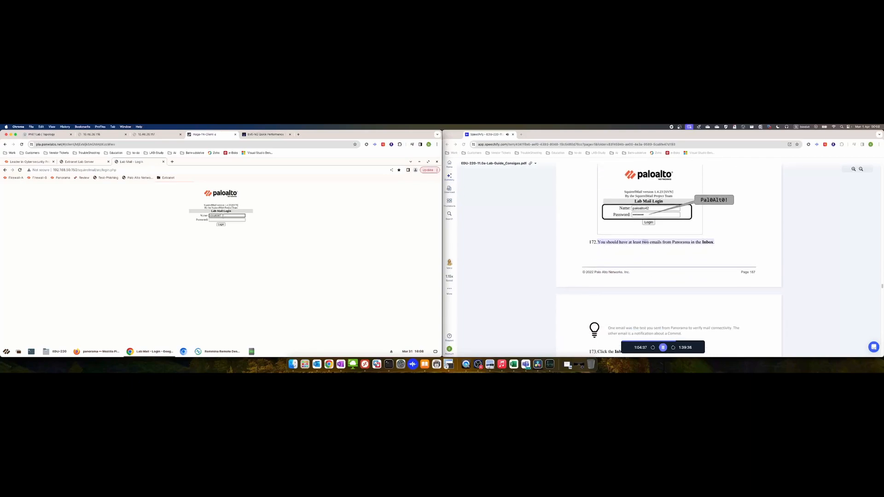
Sign in to Lab Mail with the lab account name and password
{"action": "left_click", "coordinate": [663, 347]}
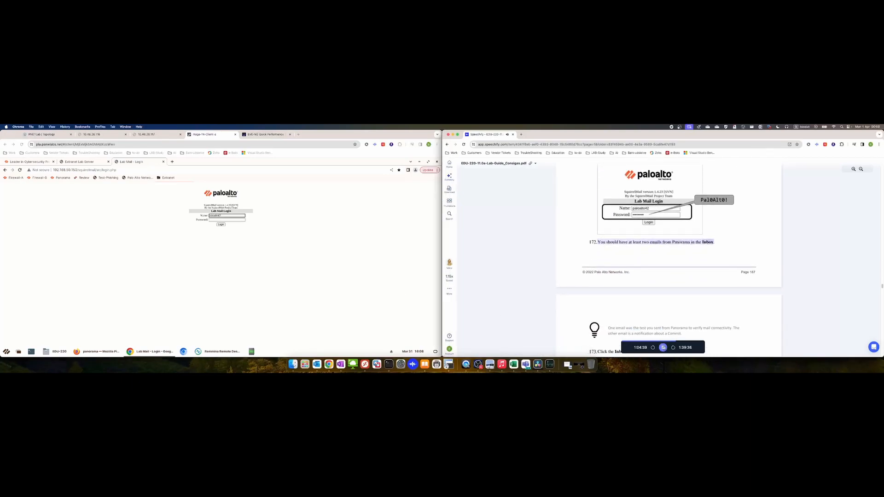
{"action": "scroll", "coordinate": [655, 309], "scroll_direction": "up", "scroll_amount": 3}
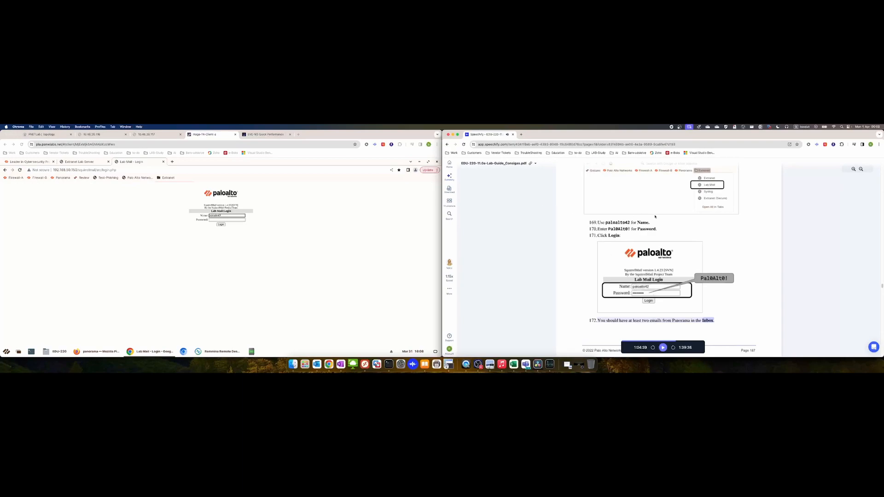
{"action": "left_click", "coordinate": [223, 220]}
{"action": "left_click", "coordinate": [222, 220]}
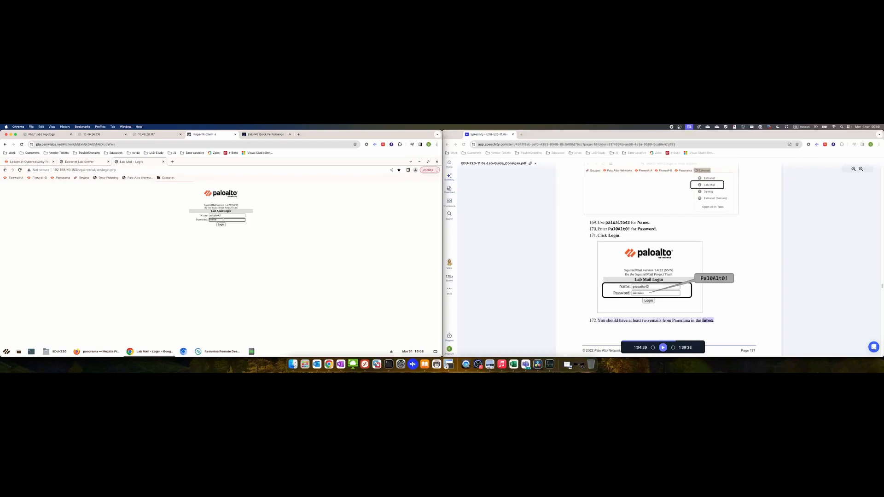
{"action": "key", "text": "Return"}
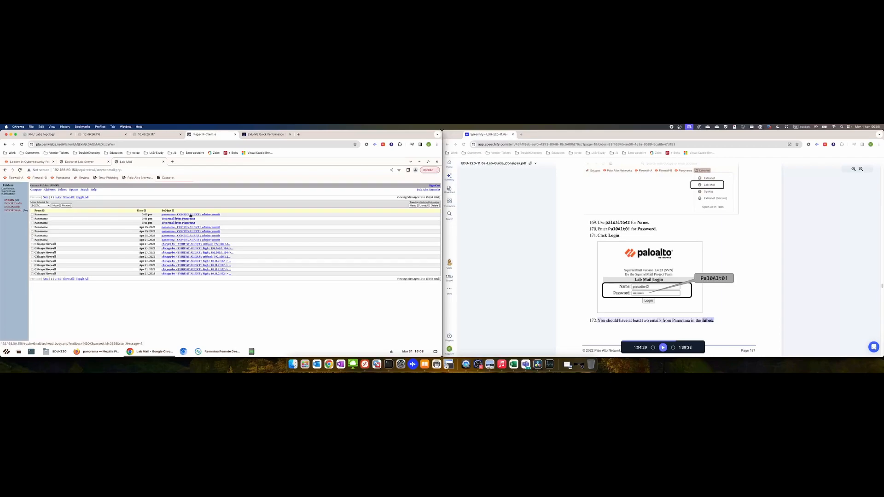
Read the CONFIG ALERT admin commit email, reopening it from INBOX, then sign out
{"action": "left_click", "coordinate": [190, 215]}
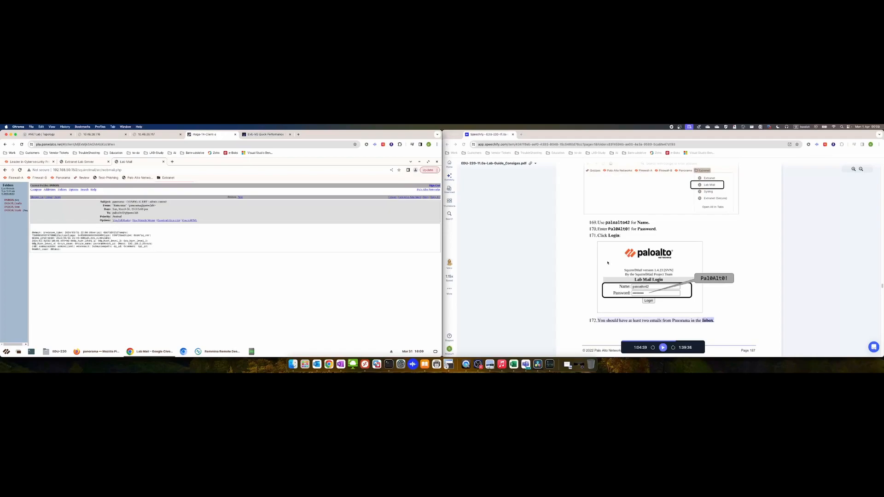
{"action": "left_click", "coordinate": [662, 348]}
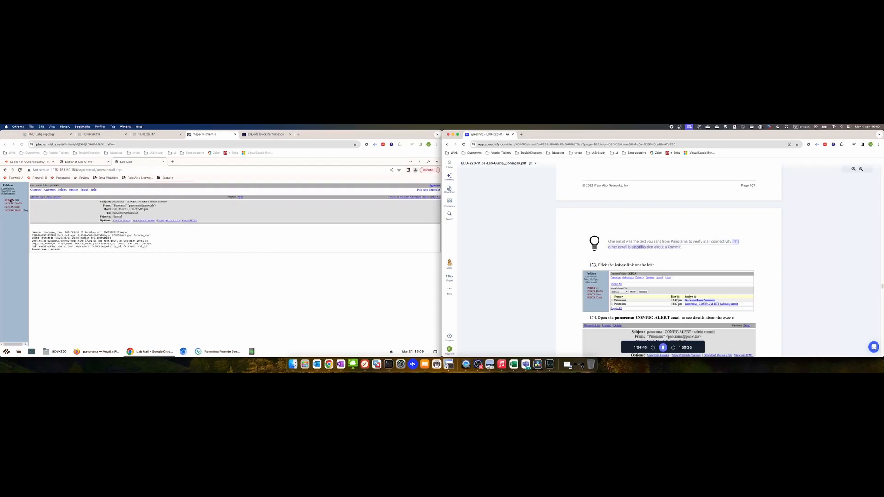
{"action": "left_click", "coordinate": [11, 201]}
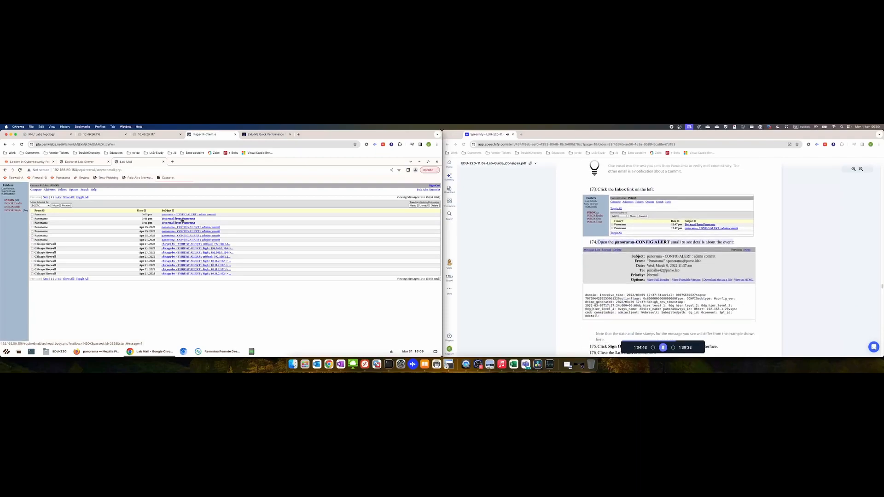
{"action": "left_click", "coordinate": [186, 215]}
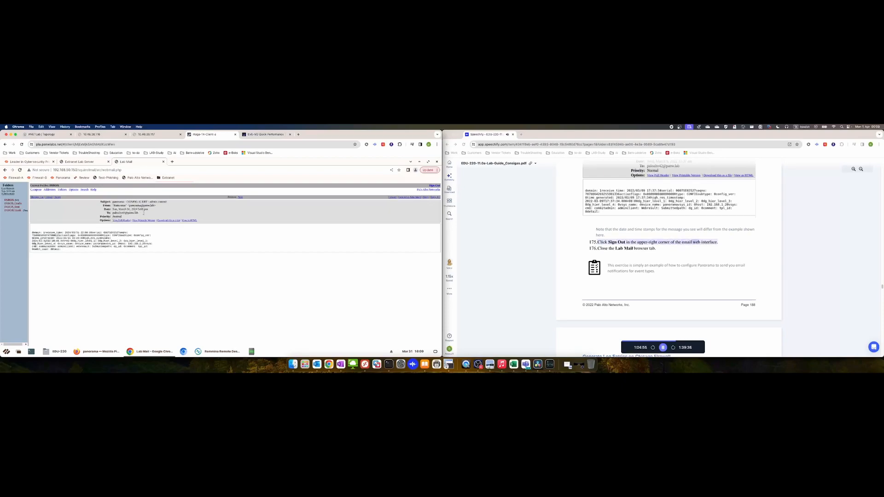
{"action": "left_click", "coordinate": [436, 186]}
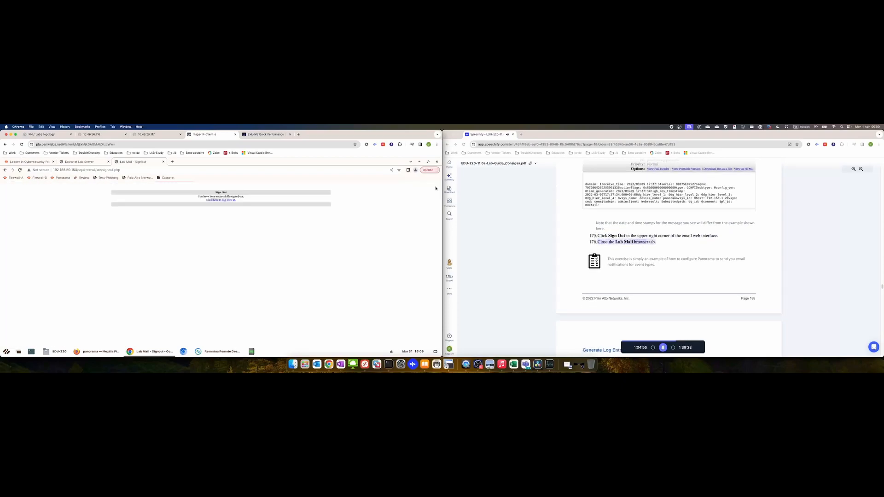
Close Lab Mail, clear the desktop, and run Test Logs Firewall-A until log generation completes
{"action": "left_click", "coordinate": [163, 162]}
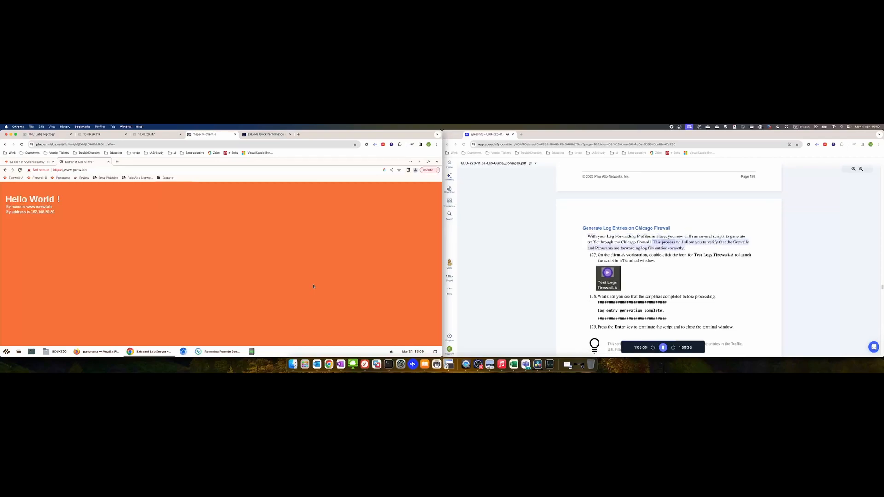
{"action": "left_click", "coordinate": [419, 162]}
{"action": "left_click", "coordinate": [419, 163]}
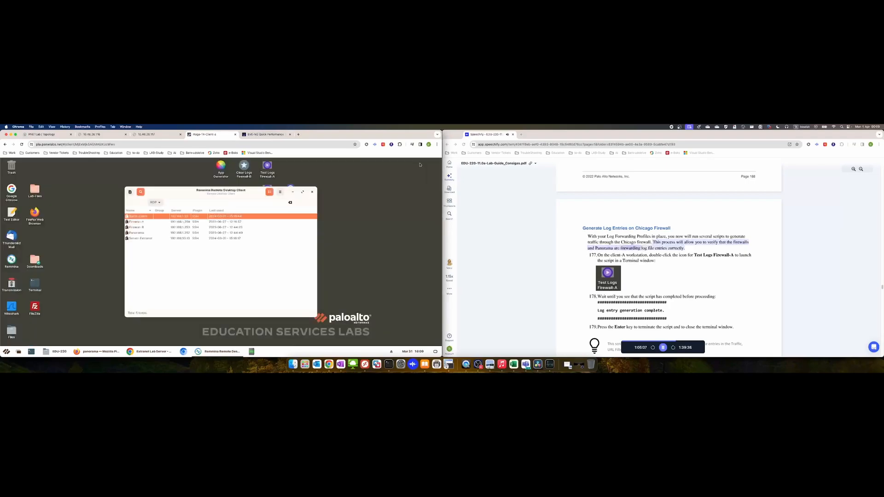
{"action": "double_click", "coordinate": [267, 168]}
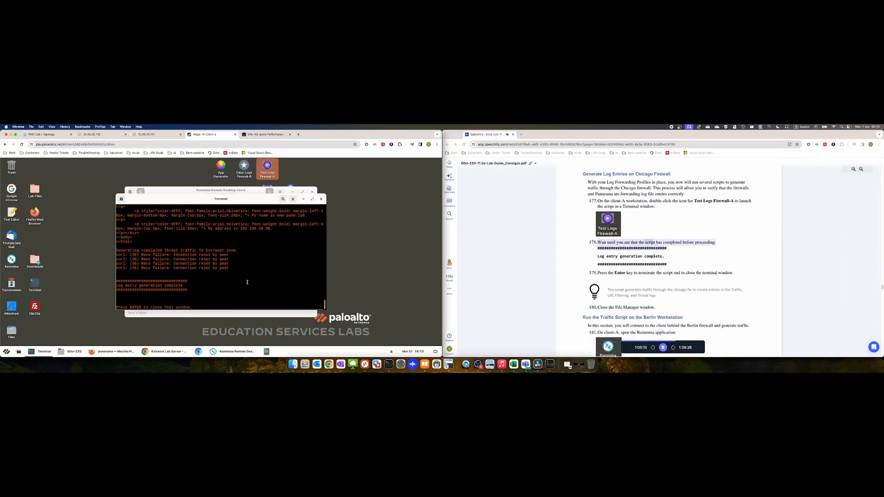
{"action": "key", "text": "Return"}
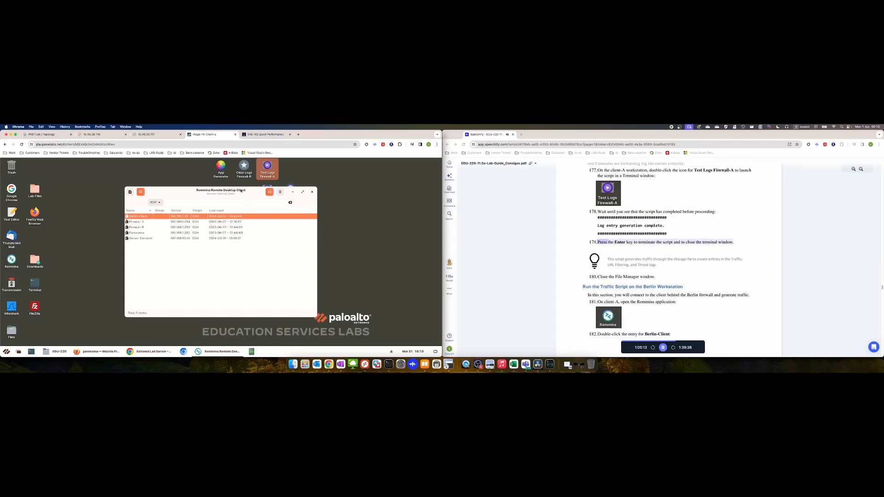
Connect to the Berlin-Client workstation from Remmina's connection list
{"action": "mouse_move", "coordinate": [220, 355]}
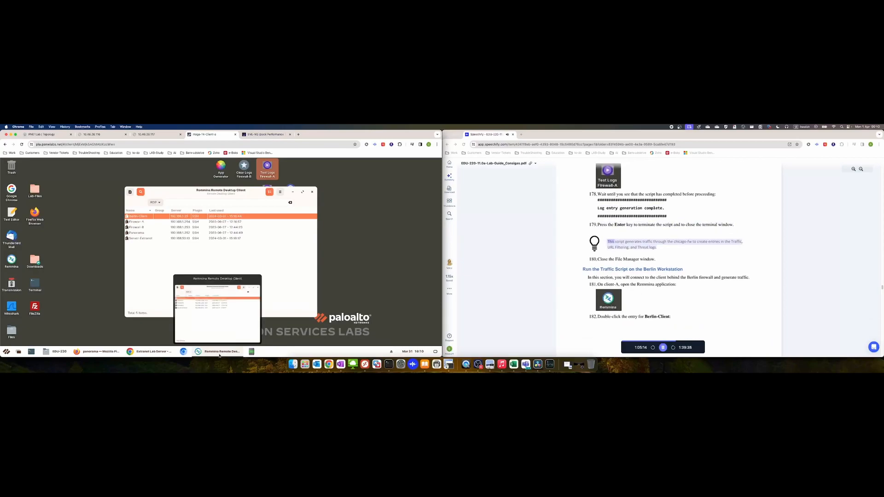
{"action": "left_click", "coordinate": [220, 352]}
{"action": "left_click", "coordinate": [220, 352]}
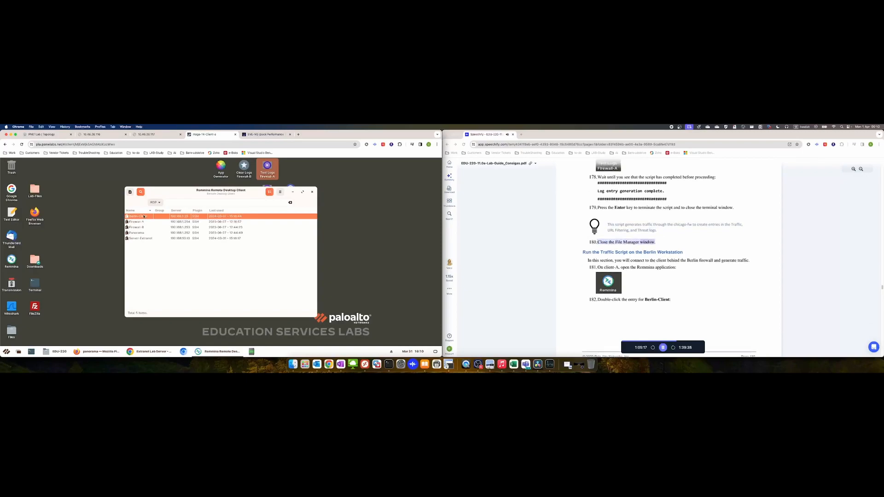
{"action": "double_click", "coordinate": [143, 216]}
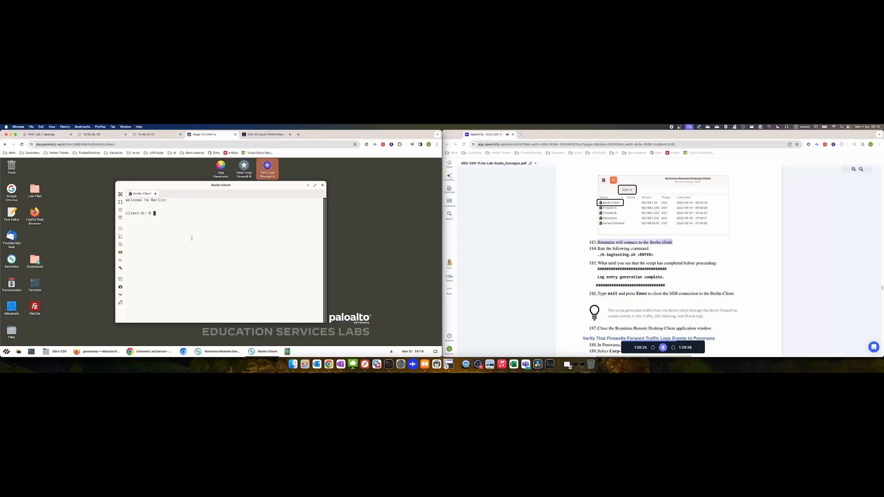
Run ./b-logtesting.sh on Berlin-Client, then exit the SSH session
{"action": "type", "text": "./b-"}
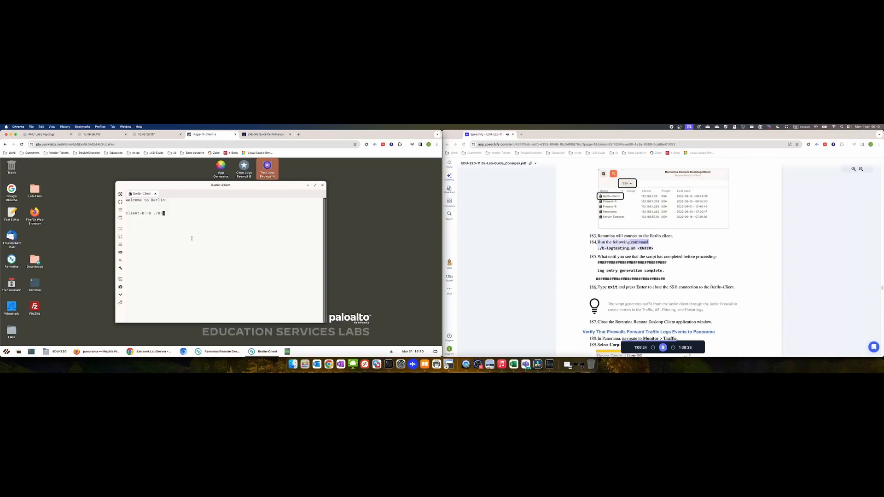
{"action": "key", "text": "Tab"}
{"action": "key", "text": "Tab"}
{"action": "key", "text": "Tab"}
{"action": "key", "text": "Tab"}
{"action": "type", "text": "l"}
{"action": "key", "text": "Tab"}
{"action": "key", "text": "Return"}
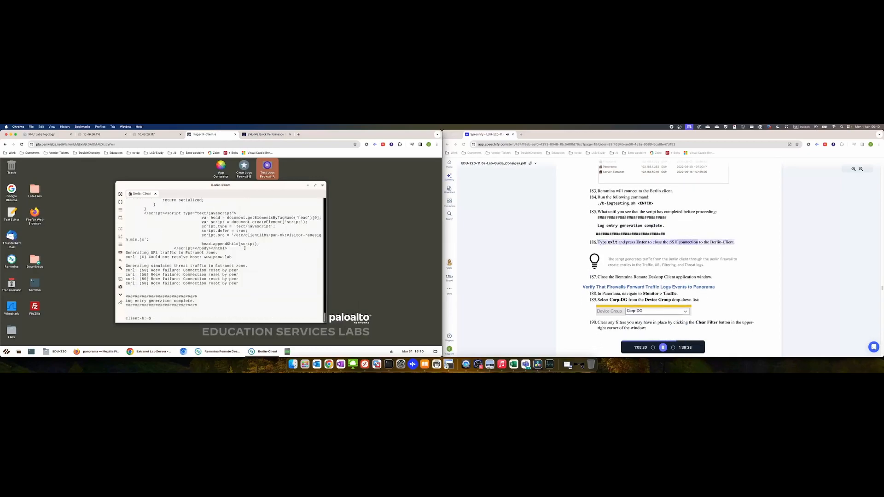
{"action": "type", "text": "exit"}
{"action": "key", "text": "Return"}
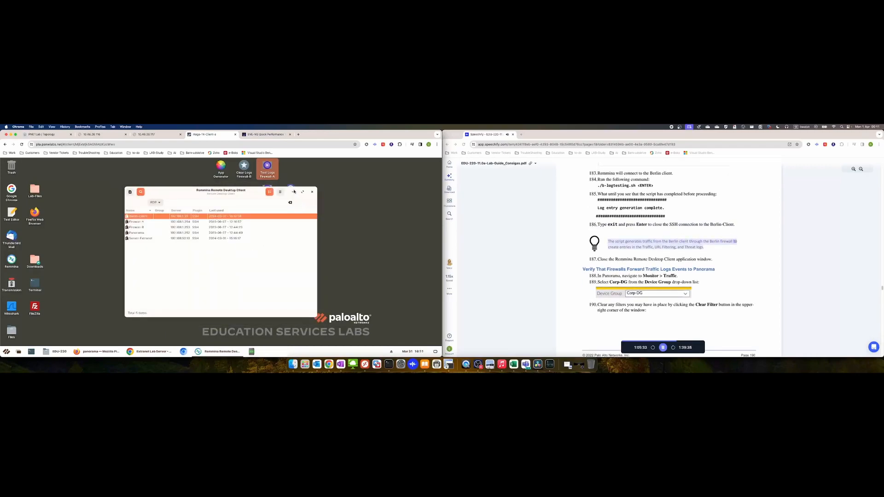
Show Panorama's Monitor > Traffic log for the Corp-DG device group
{"action": "left_click", "coordinate": [293, 192]}
{"action": "left_click", "coordinate": [102, 352]}
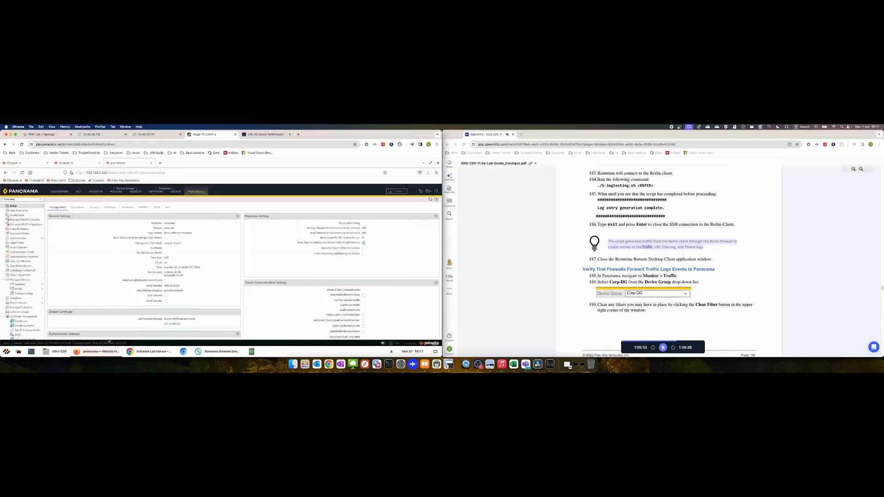
{"action": "left_click", "coordinate": [98, 192]}
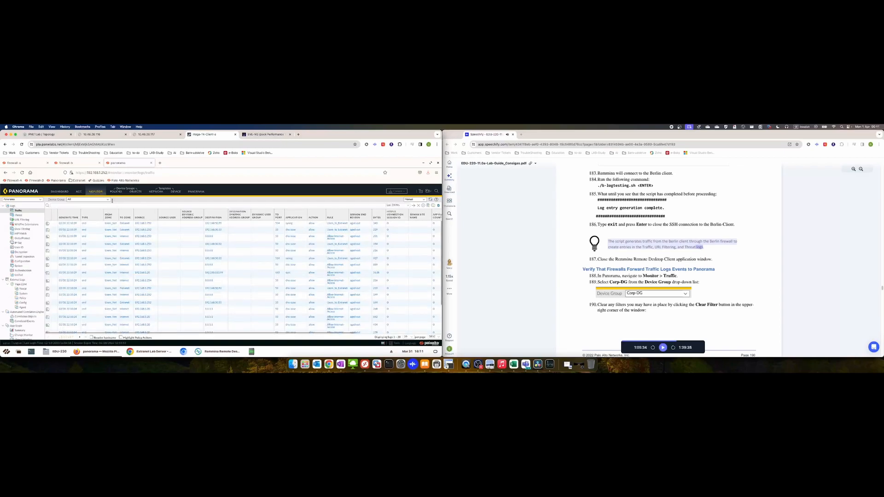
{"action": "left_click", "coordinate": [108, 199]}
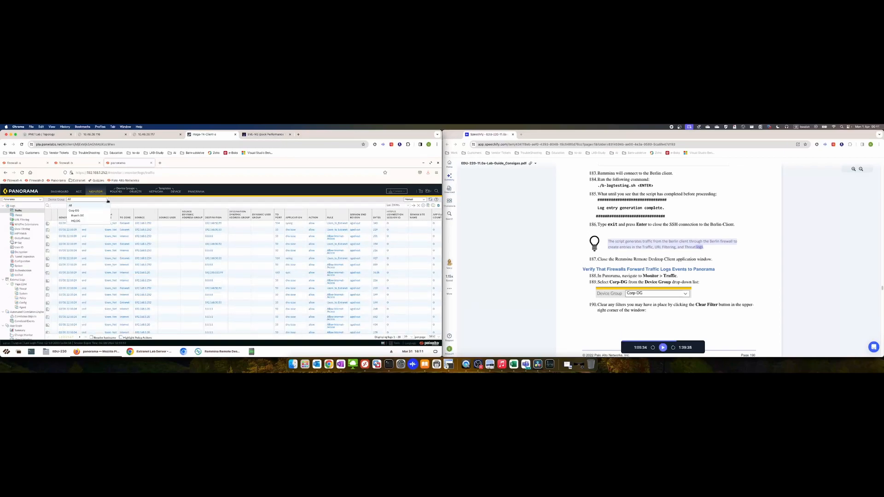
{"action": "left_click", "coordinate": [87, 211]}
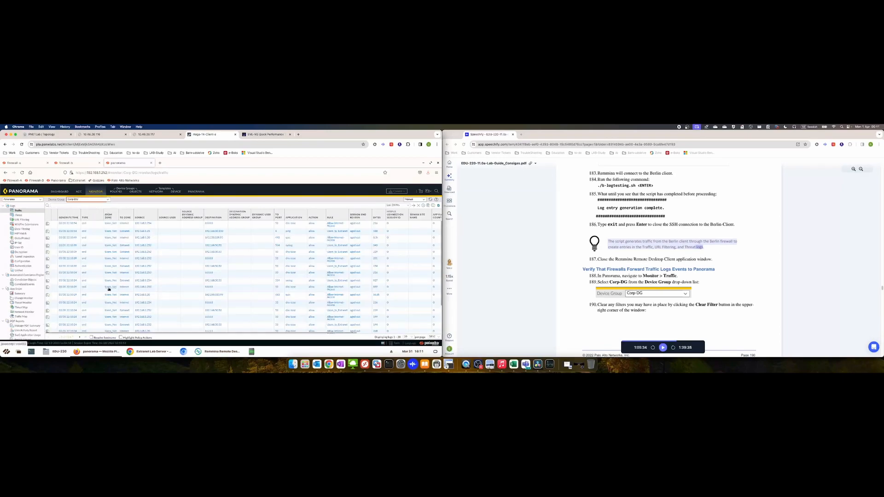
Clear all filters on the Corp-DG traffic log
{"action": "left_click", "coordinate": [662, 347]}
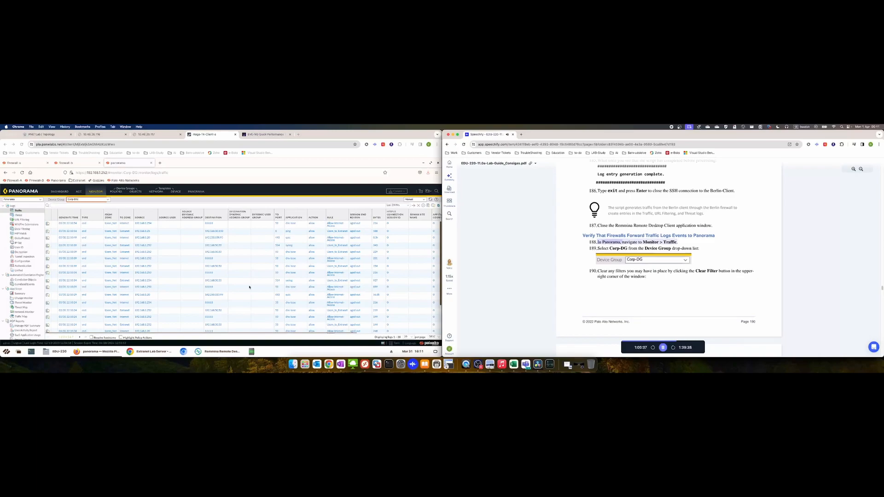
{"action": "left_click", "coordinate": [34, 212]}
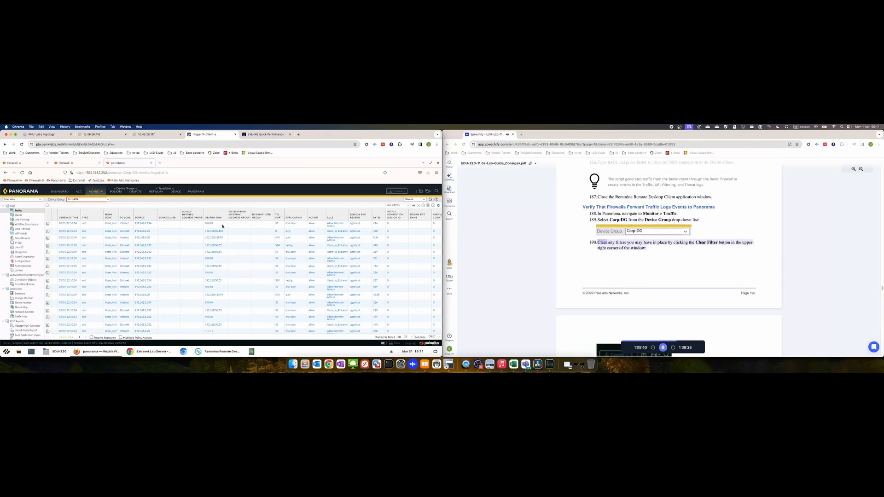
{"action": "left_click", "coordinate": [415, 206]}
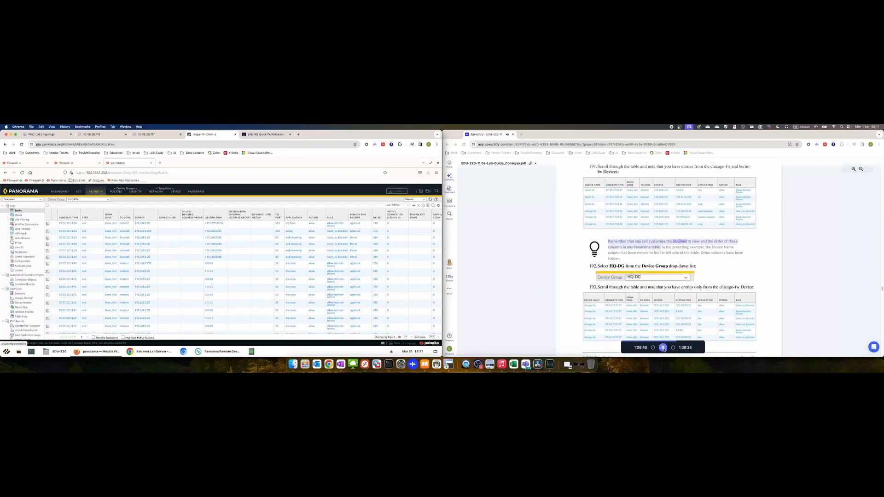
{"action": "left_click", "coordinate": [663, 348]}
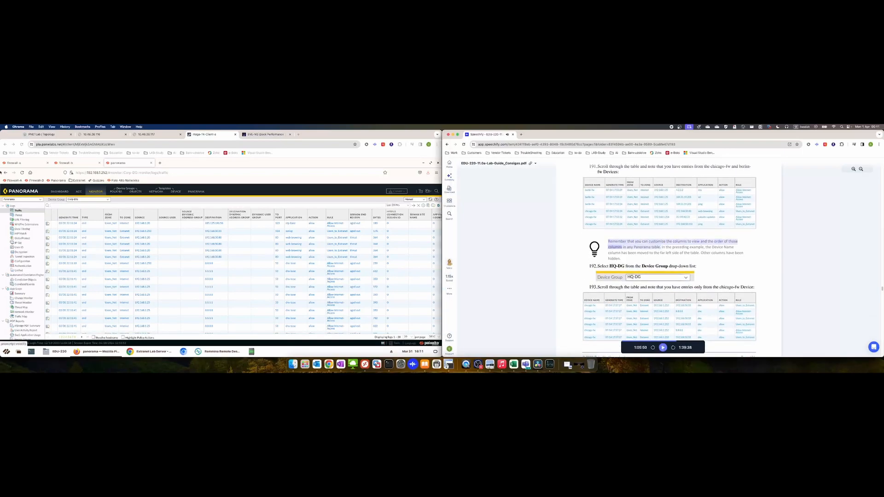
{"action": "left_click", "coordinate": [78, 218]}
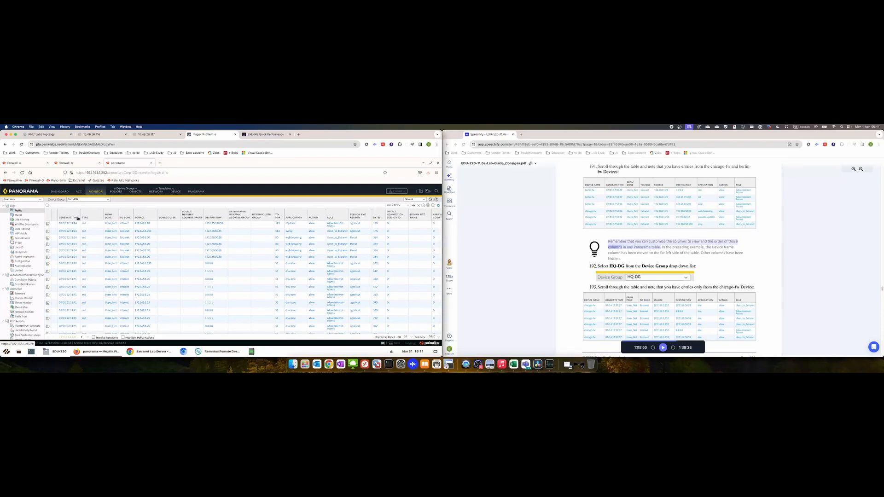
Hide Source User, dynamic address/user group, HTTP/2 session, SDWAN and App Flap Count traffic columns
{"action": "left_click", "coordinate": [79, 218]}
{"action": "mouse_move", "coordinate": [85, 224]}
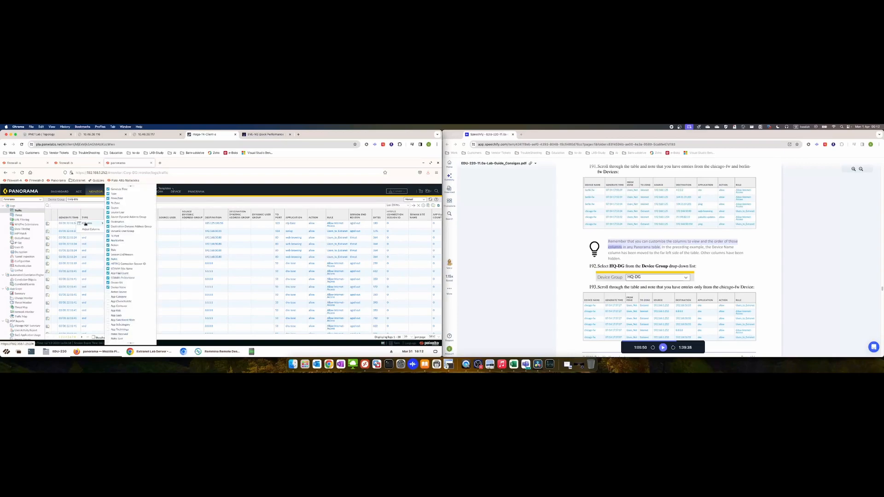
{"action": "left_click", "coordinate": [118, 213]}
{"action": "left_click", "coordinate": [118, 218]}
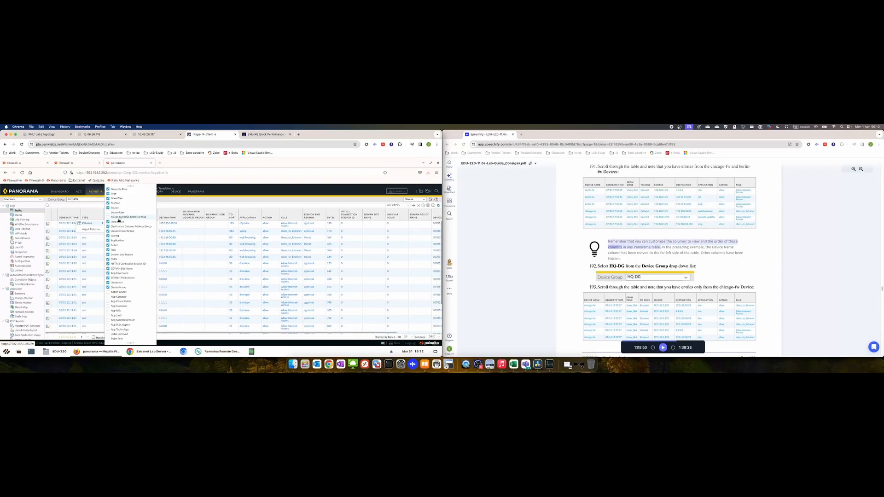
{"action": "left_click", "coordinate": [120, 227]}
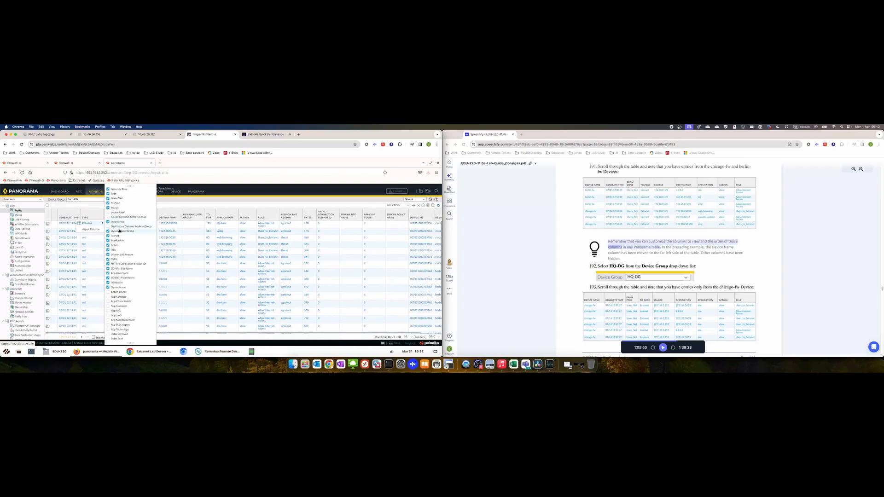
{"action": "left_click", "coordinate": [119, 231]}
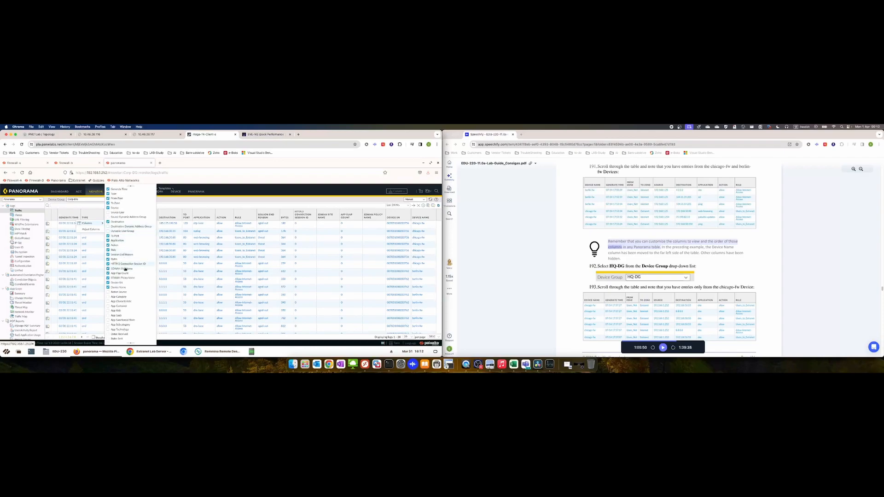
{"action": "left_click", "coordinate": [121, 264]}
{"action": "left_click", "coordinate": [123, 268]}
{"action": "left_click", "coordinate": [123, 274]}
{"action": "left_click", "coordinate": [125, 278]}
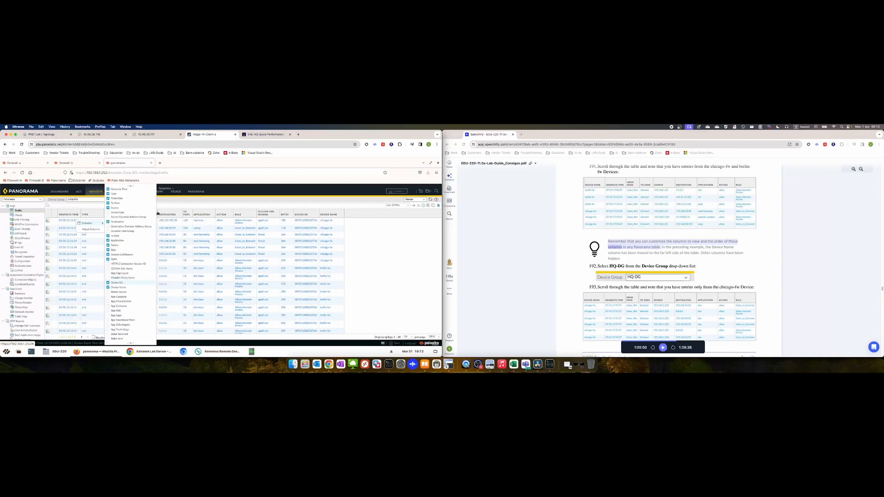
{"action": "left_click", "coordinate": [385, 247]}
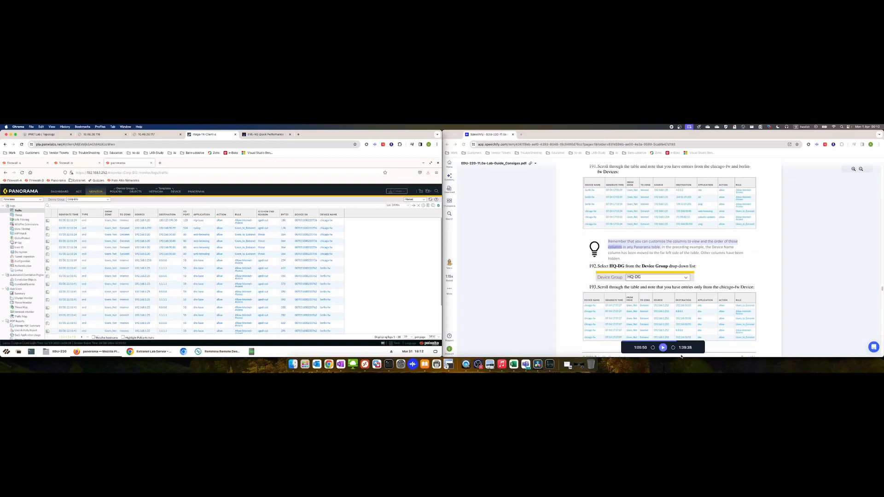
{"action": "left_click", "coordinate": [663, 348]}
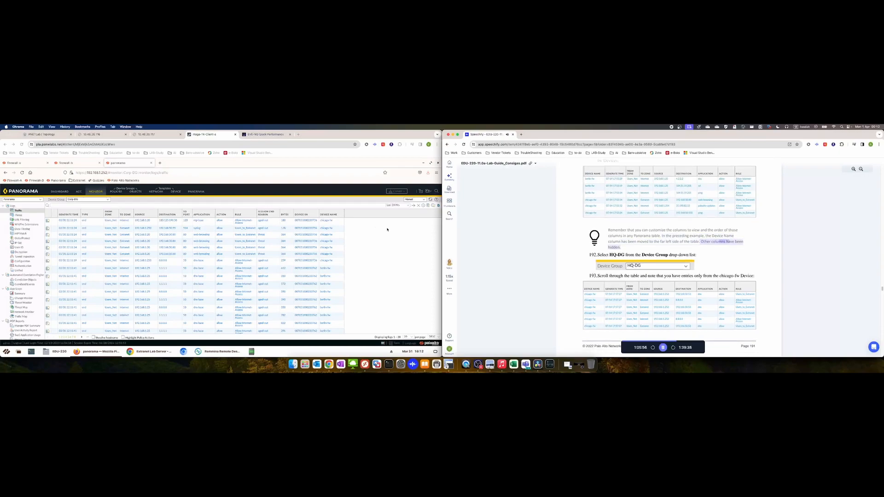
Switch the traffic log to HQ-DG, then to Branch-DG, comparing firewall entries
{"action": "left_click", "coordinate": [386, 229]}
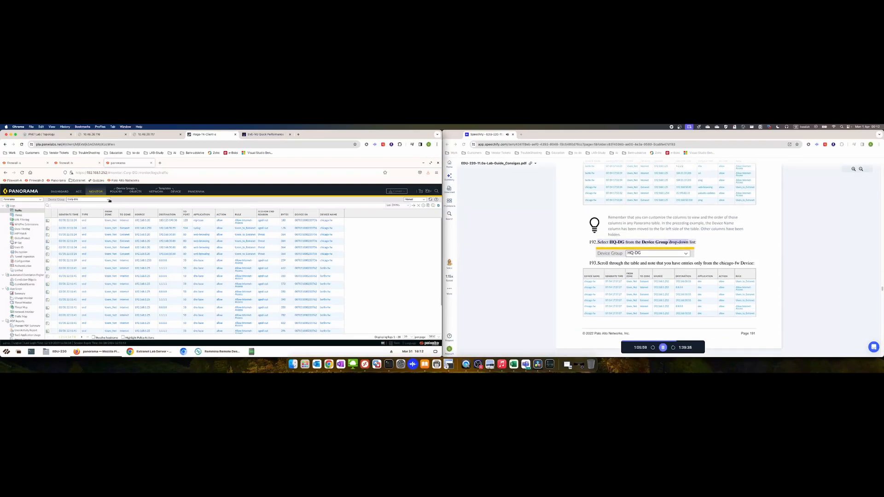
{"action": "left_click", "coordinate": [101, 200]}
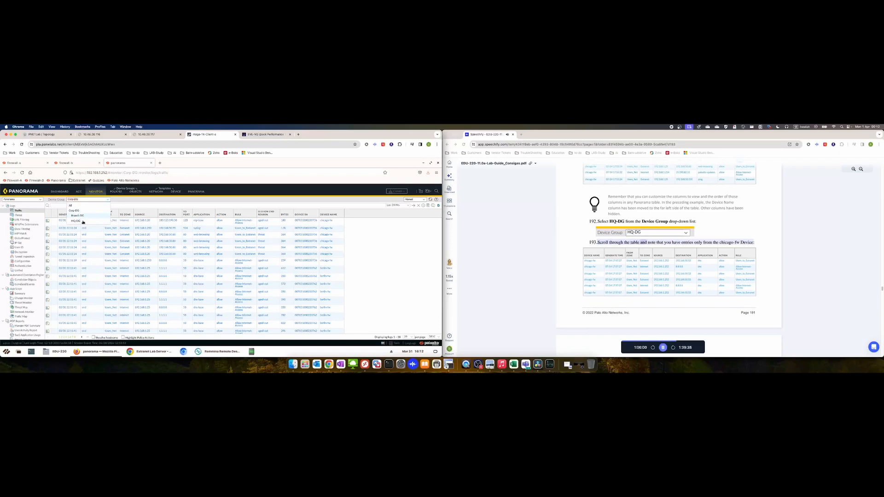
{"action": "left_click", "coordinate": [85, 221]}
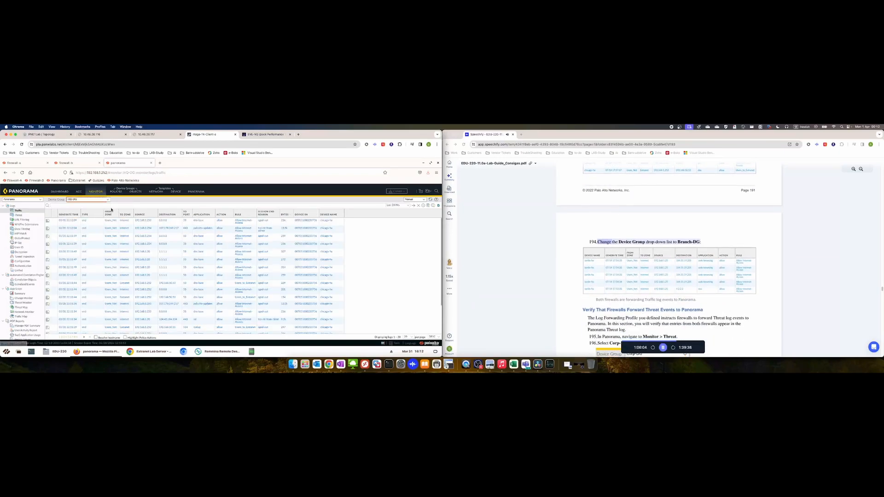
{"action": "left_click", "coordinate": [90, 200]}
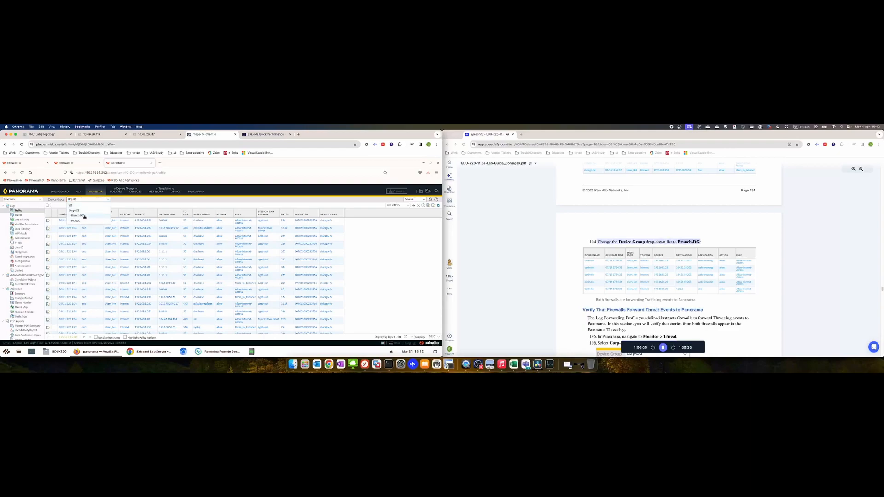
{"action": "left_click", "coordinate": [78, 216]}
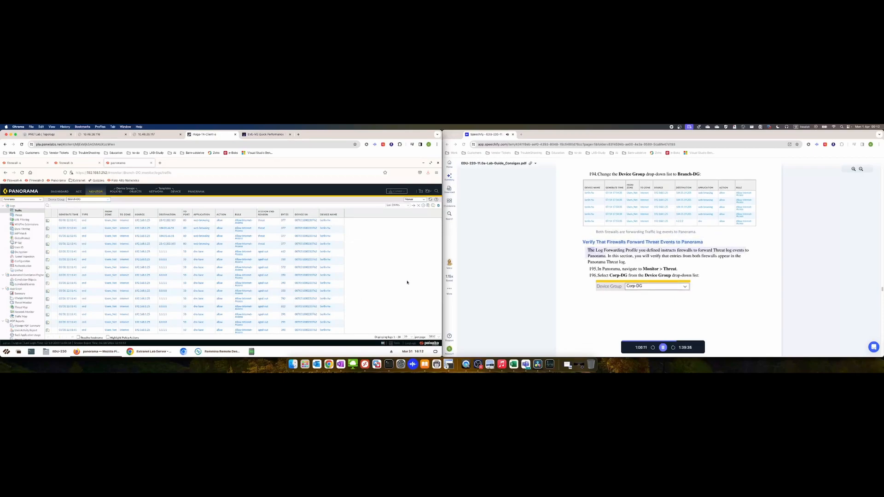
Open the Threat log and limit it to the Corp-DG device group
{"action": "left_click", "coordinate": [21, 215]}
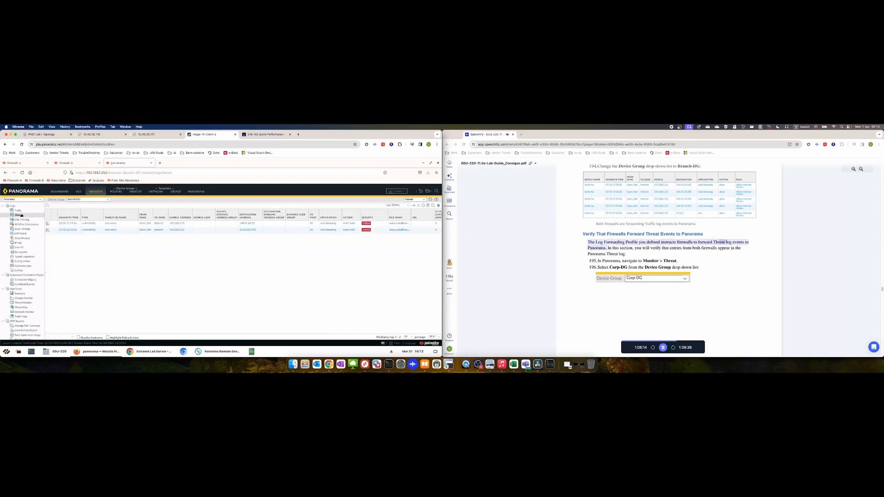
{"action": "left_click", "coordinate": [109, 200]}
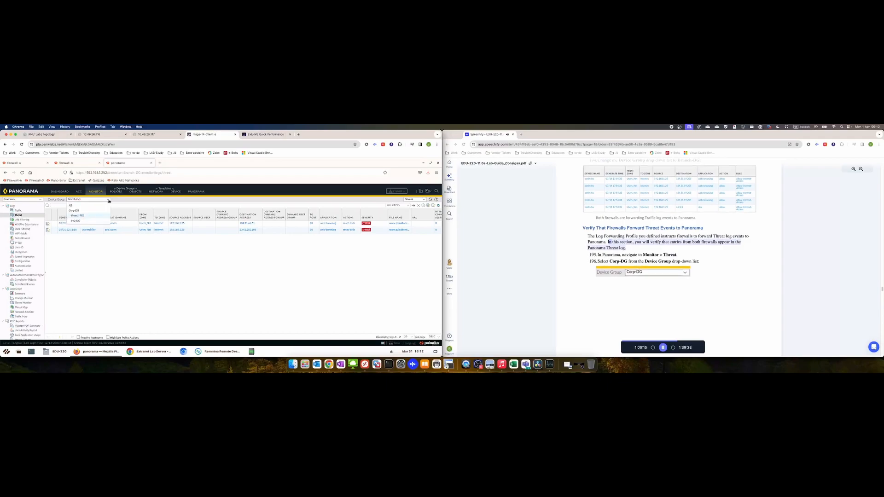
{"action": "left_click", "coordinate": [76, 206]}
{"action": "left_click", "coordinate": [109, 200]}
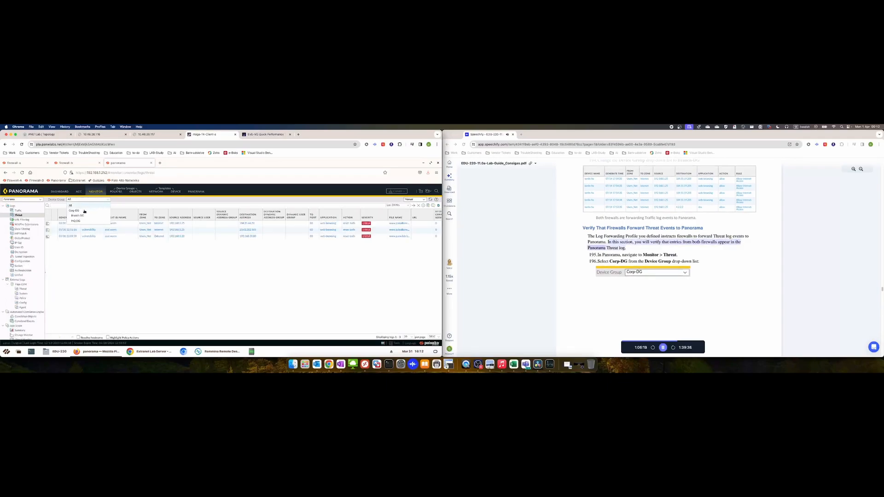
{"action": "left_click", "coordinate": [81, 211]}
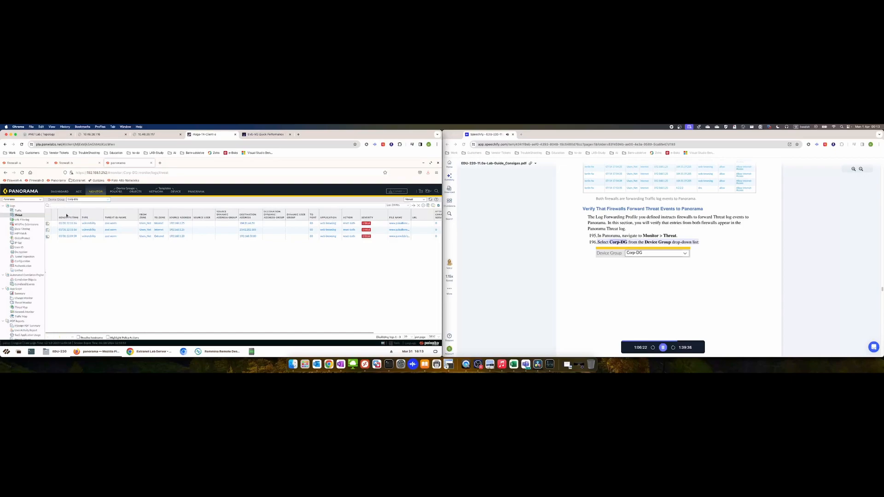
{"action": "left_click", "coordinate": [79, 219]}
Hide Device SN, HTTP/2 Connection Session ID, Destination Address and Destination Dynamic Address Group columns
{"action": "mouse_move", "coordinate": [94, 225]}
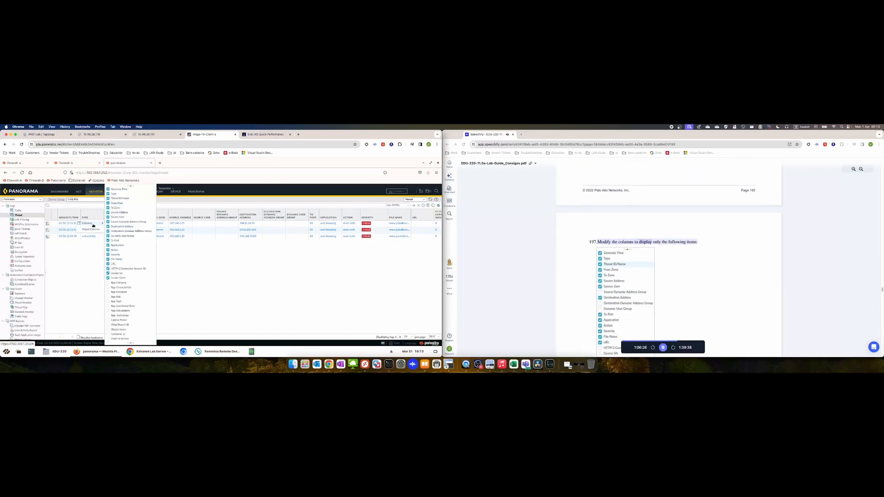
{"action": "left_click", "coordinate": [116, 273]}
{"action": "left_click", "coordinate": [116, 268]}
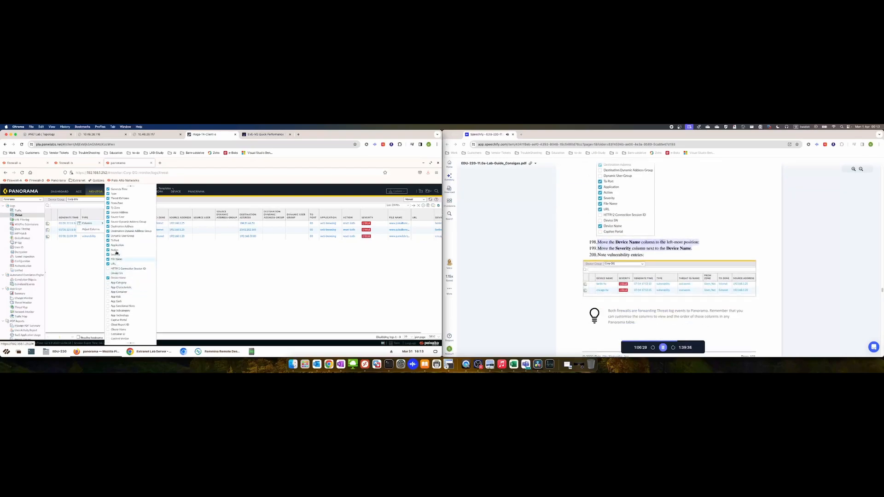
{"action": "left_click", "coordinate": [123, 231]}
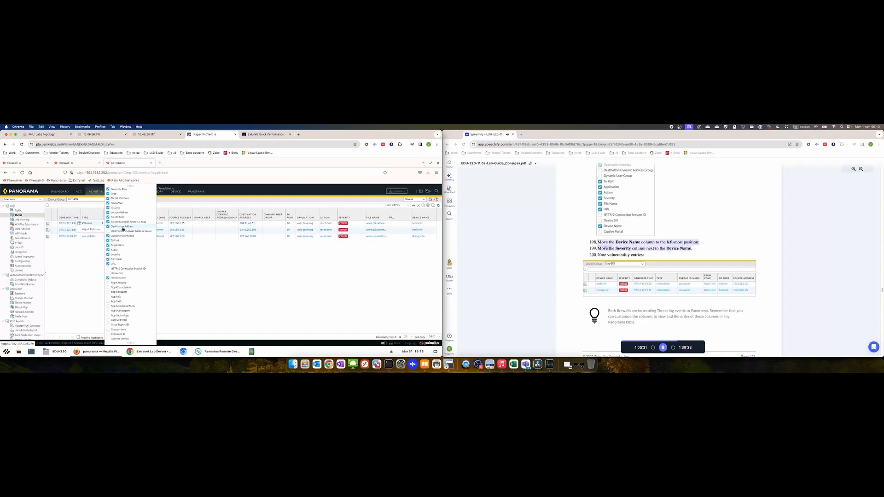
{"action": "left_click", "coordinate": [122, 226]}
{"action": "left_click", "coordinate": [279, 279]}
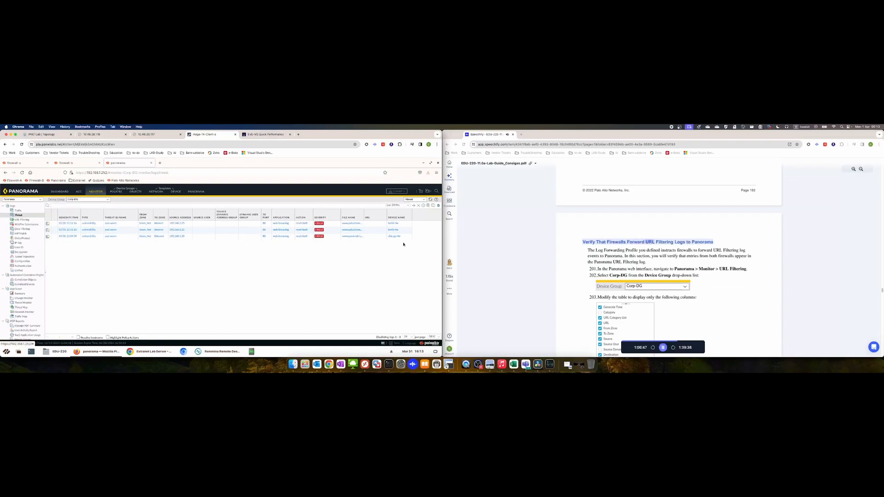
Switch to the Corp-DG URL Filtering log and clear its category filter
{"action": "left_click", "coordinate": [25, 221]}
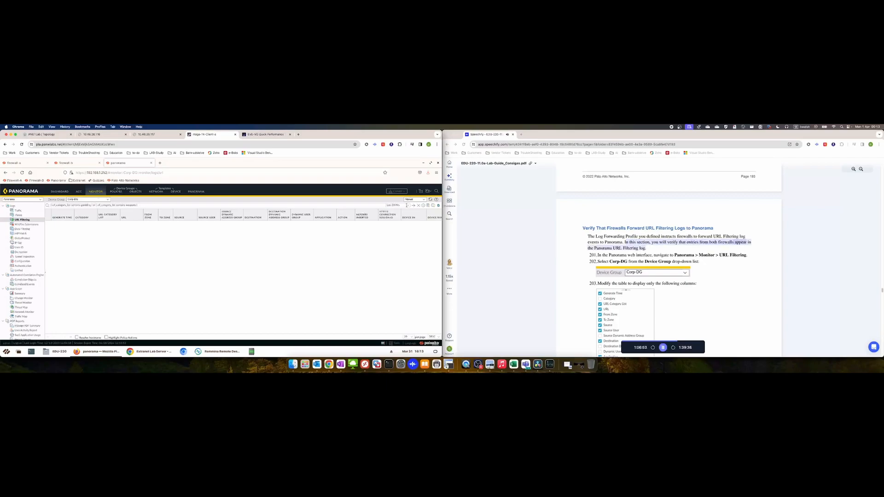
{"action": "left_click", "coordinate": [418, 205]}
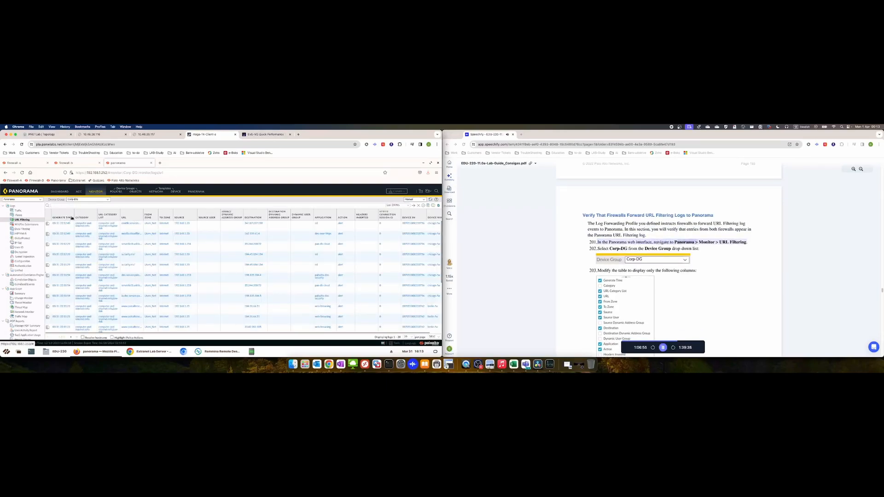
{"action": "left_click", "coordinate": [72, 217]}
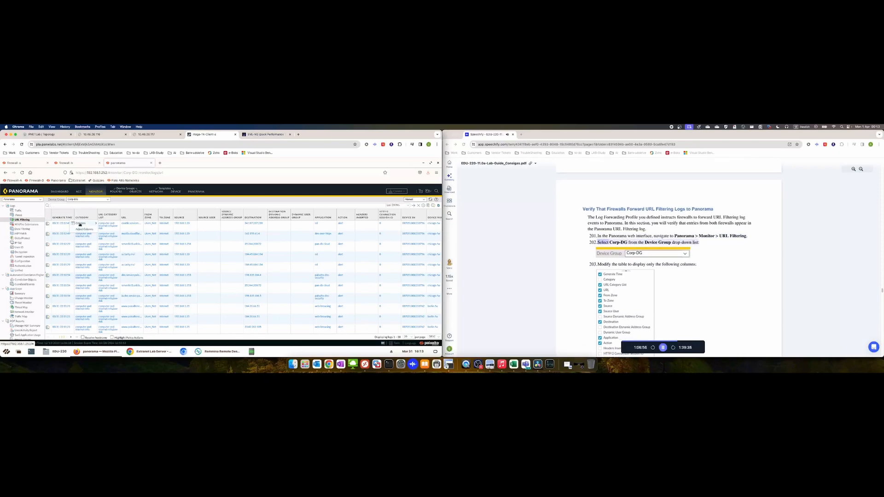
{"action": "mouse_move", "coordinate": [80, 223]}
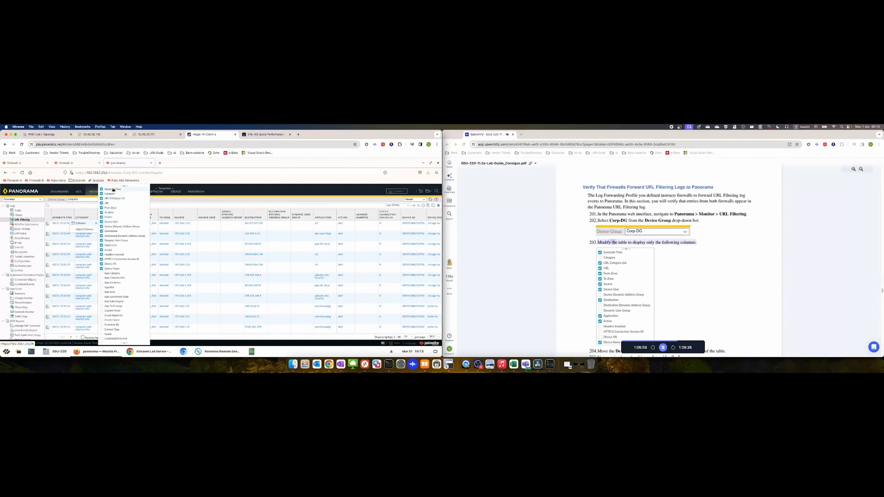
Uncheck the Category, HTTP/2 Connection Session ID and Headers Inserted columns, then close the column list
{"action": "left_click", "coordinate": [112, 195]}
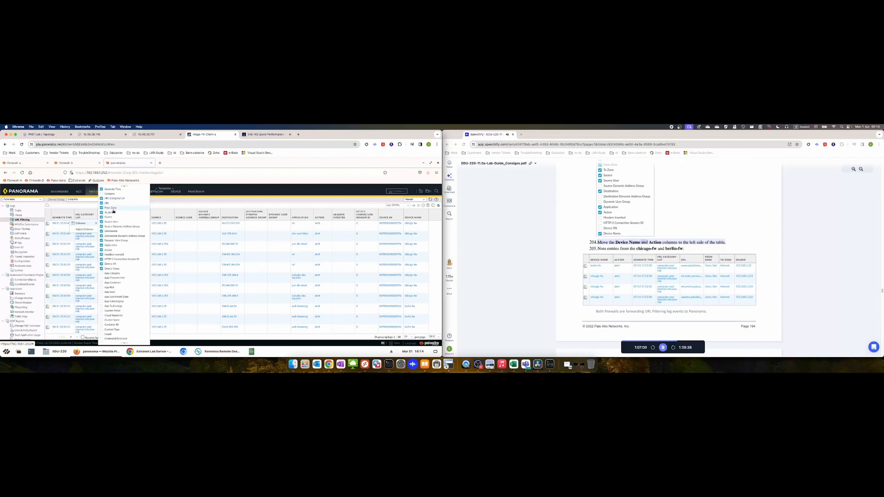
{"action": "left_click", "coordinate": [119, 259]}
{"action": "left_click", "coordinate": [119, 255]}
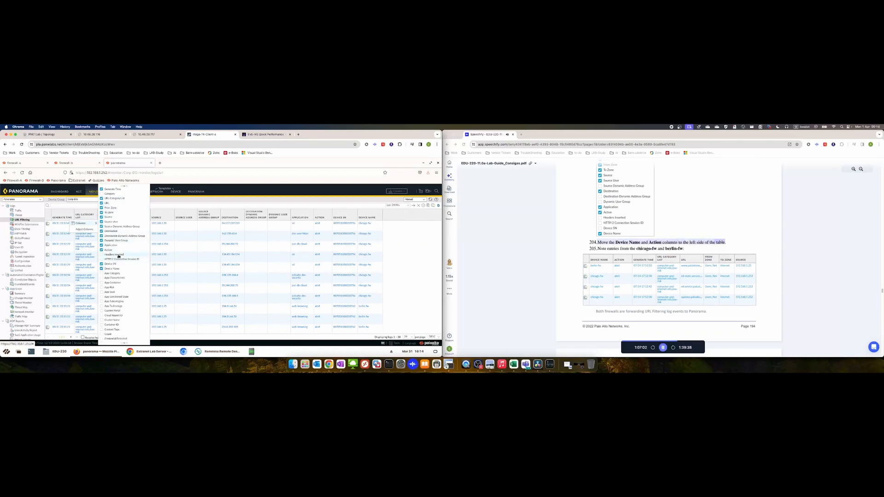
{"action": "left_click", "coordinate": [413, 261]}
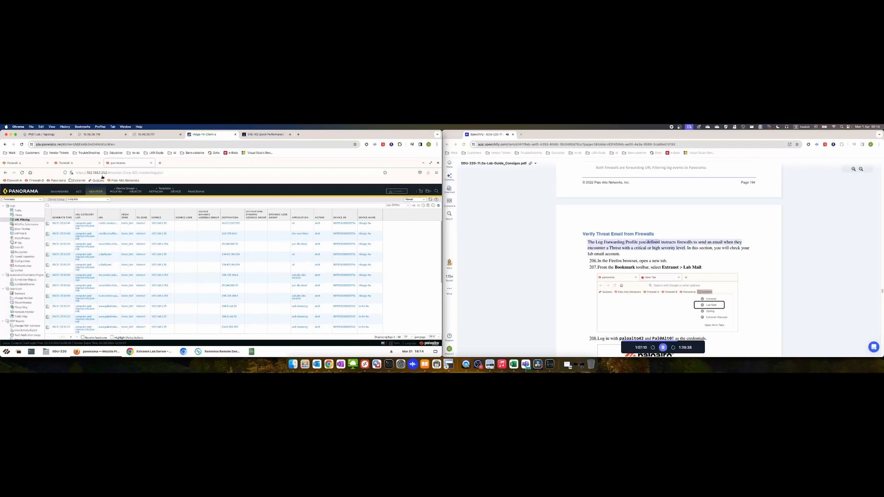
In a new tab, open the Lab Mail login page from the Extranet bookmarks
{"action": "left_click", "coordinate": [160, 163]}
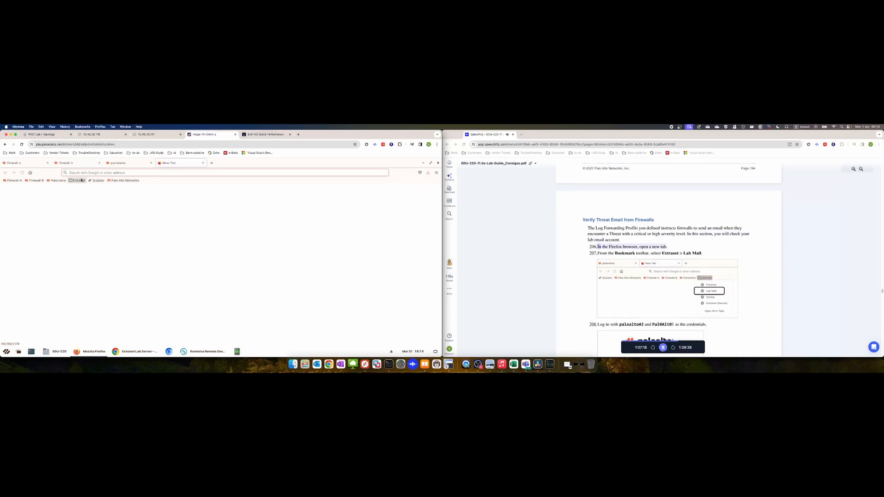
{"action": "left_click", "coordinate": [77, 180]}
{"action": "left_click", "coordinate": [88, 197]}
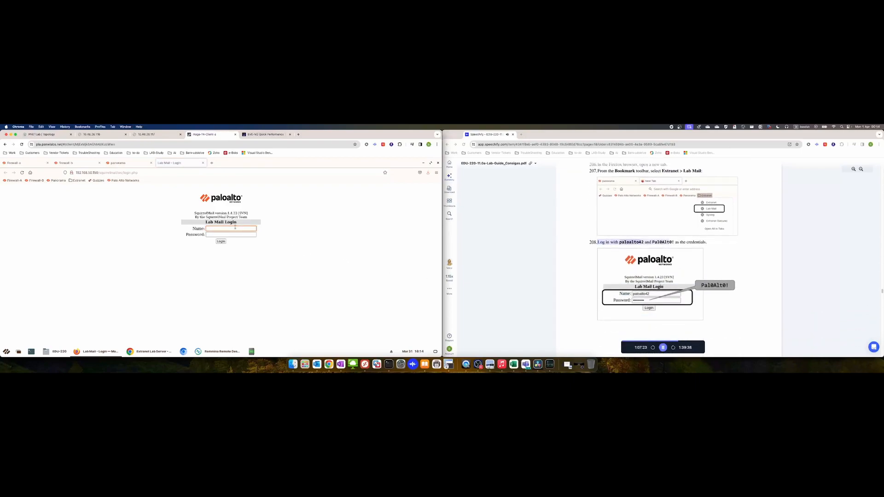
Correct the lab account's user name in the Name field, checking it against the lab guide
{"action": "key", "text": "BackSpace"}
{"action": "key", "text": "BackSpace"}
{"action": "type", "text": "aloalto"}
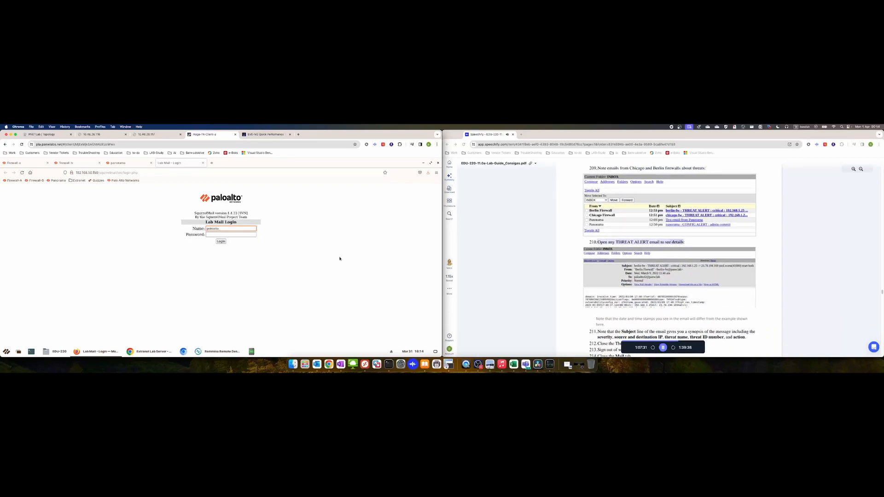
{"action": "left_click", "coordinate": [663, 348]}
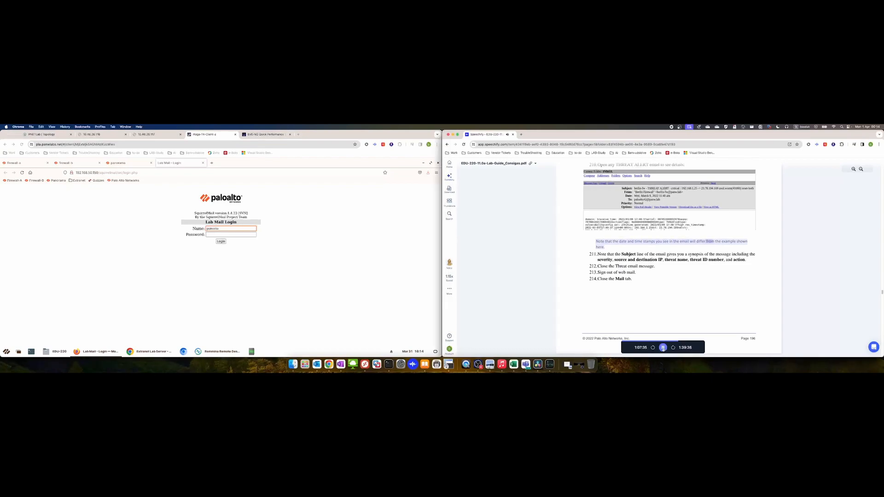
{"action": "left_click", "coordinate": [204, 163]}
Close the Lab Mail login tab and bring up the lab guide's final page
{"action": "left_click", "coordinate": [203, 164]}
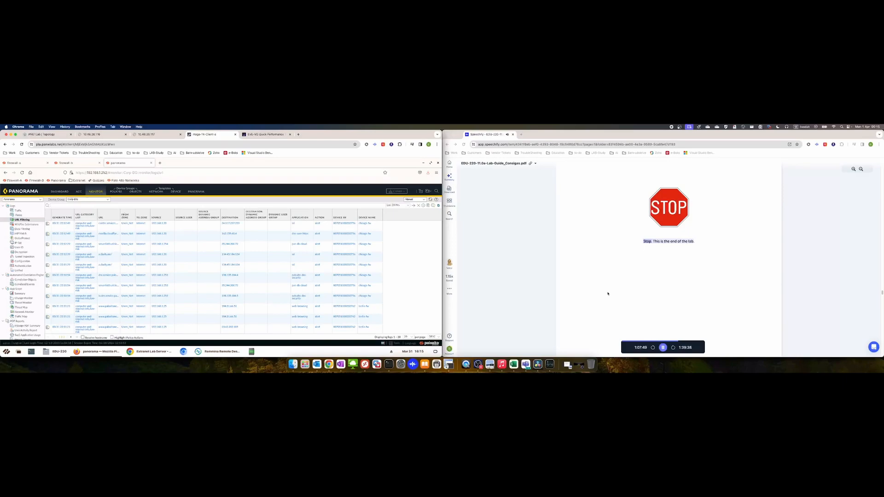
{"action": "left_click", "coordinate": [664, 351]}
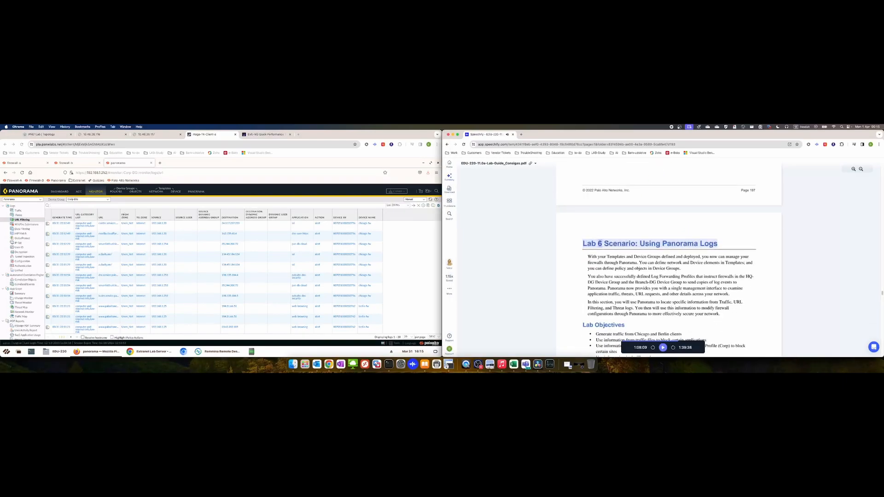